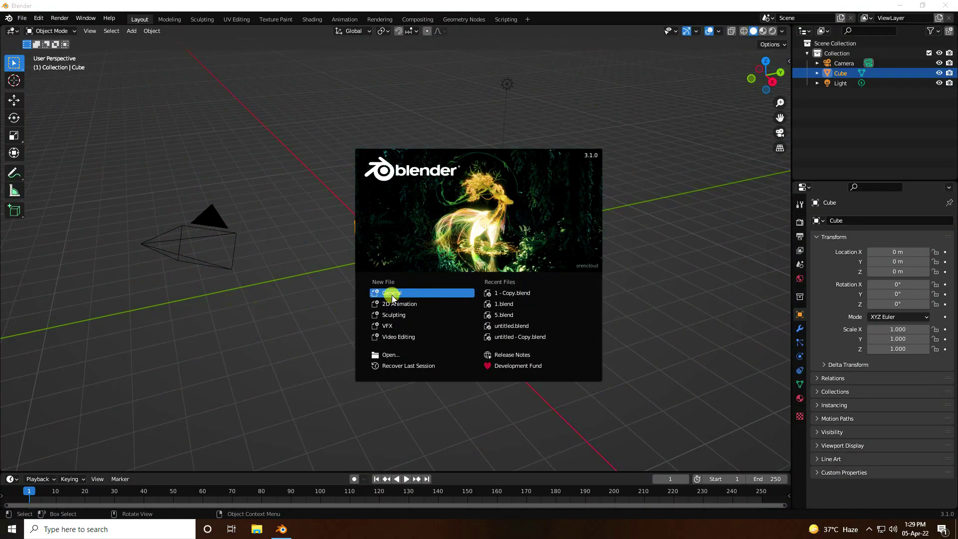
Start a General scene and delete the default cube, camera and light
{"action": "left_click", "coordinate": [405, 295]}
{"action": "left_click_drag", "start_coordinate": [119, 156], "coordinate": [598, 336]}
{"action": "key", "text": "Delete"}
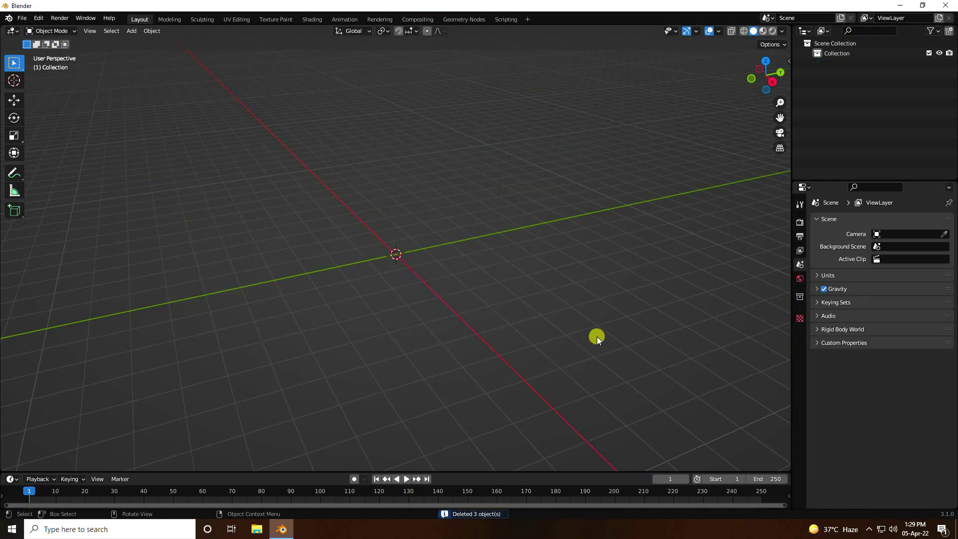
Add a torus mesh at the scene origin
{"action": "left_click", "coordinate": [131, 30]}
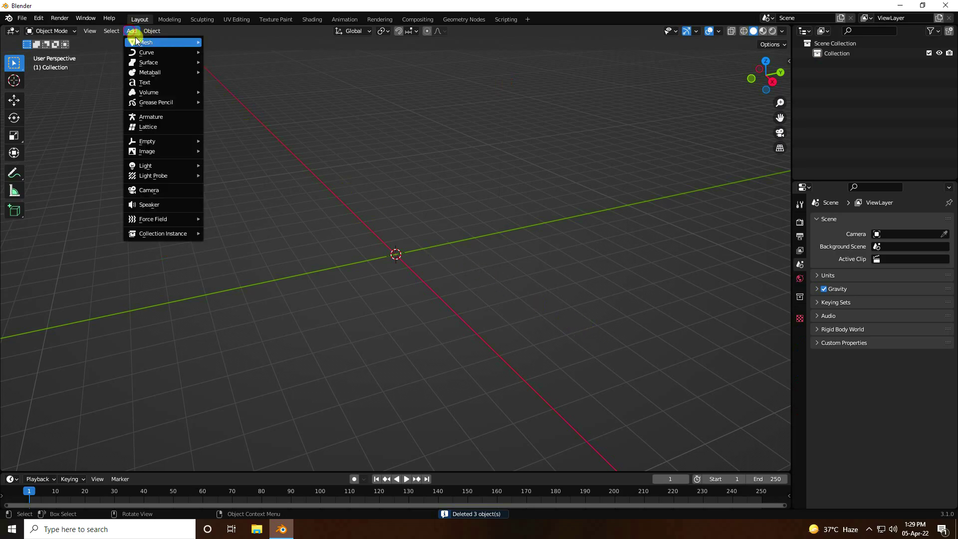
{"action": "mouse_move", "coordinate": [160, 44]}
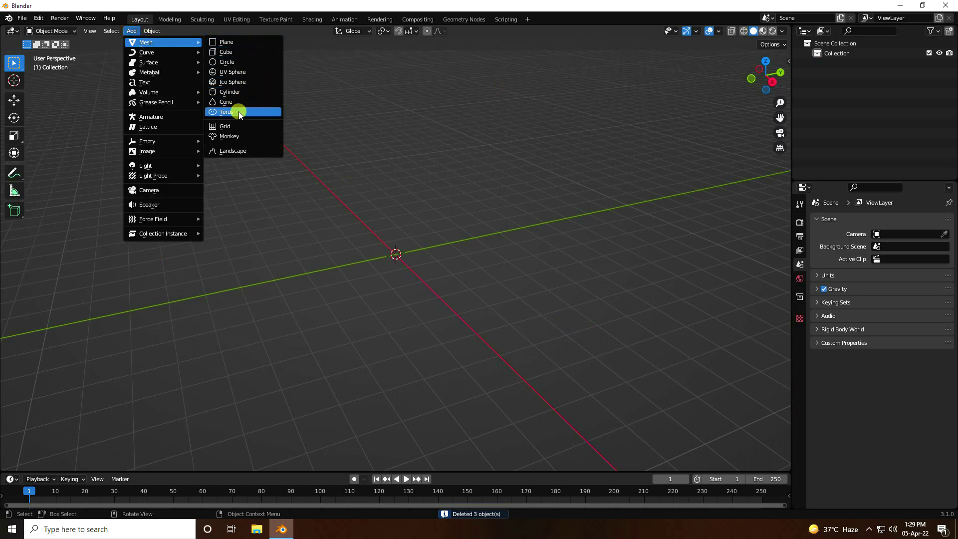
{"action": "left_click", "coordinate": [259, 112]}
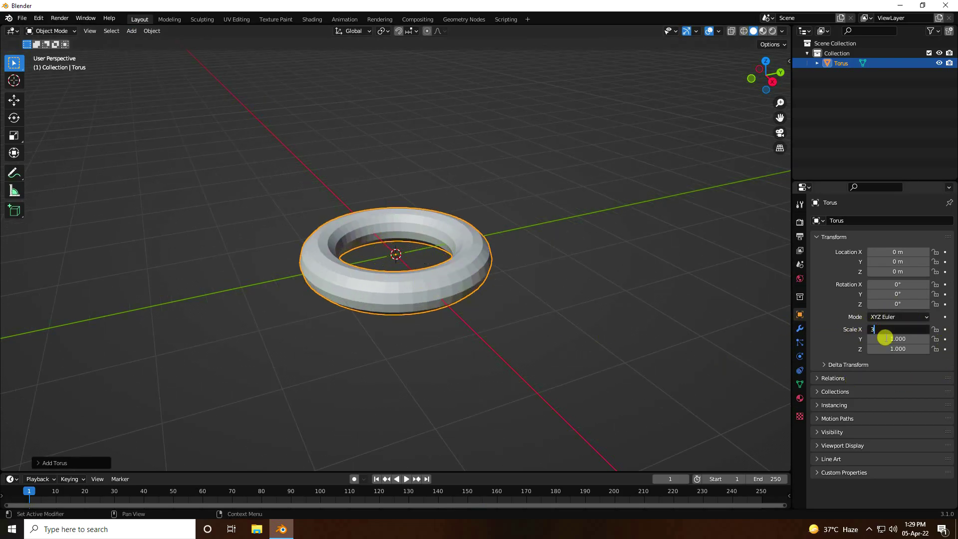
Scale the torus to 3 on X, Y and Z in Object properties
{"action": "key", "text": "Return"}
{"action": "type", "text": "3"}
{"action": "key", "text": "Return"}
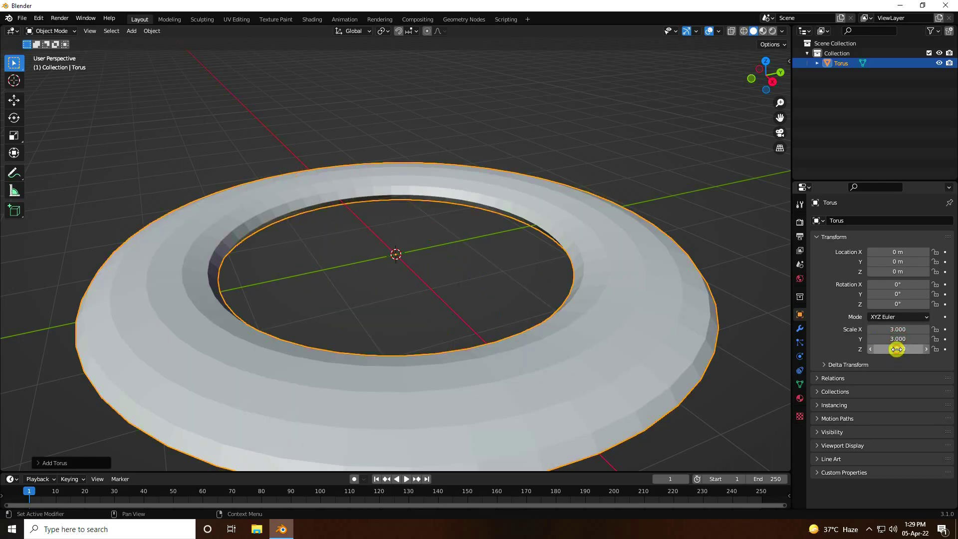
{"action": "left_click", "coordinate": [897, 349]}
{"action": "type", "text": "3"}
{"action": "key", "text": "Return"}
{"action": "scroll", "coordinate": [225, 227], "scroll_direction": "down", "scroll_amount": 5}
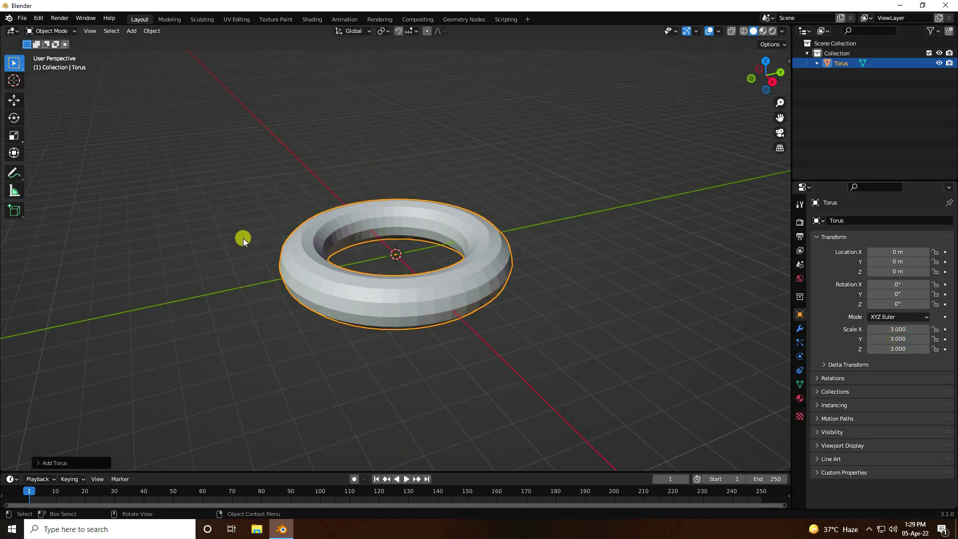
{"action": "scroll", "coordinate": [289, 256], "scroll_direction": "up", "scroll_amount": 4}
Add a Subdivision Surface modifier with viewport level 2 and render level 5
{"action": "left_click", "coordinate": [803, 332]}
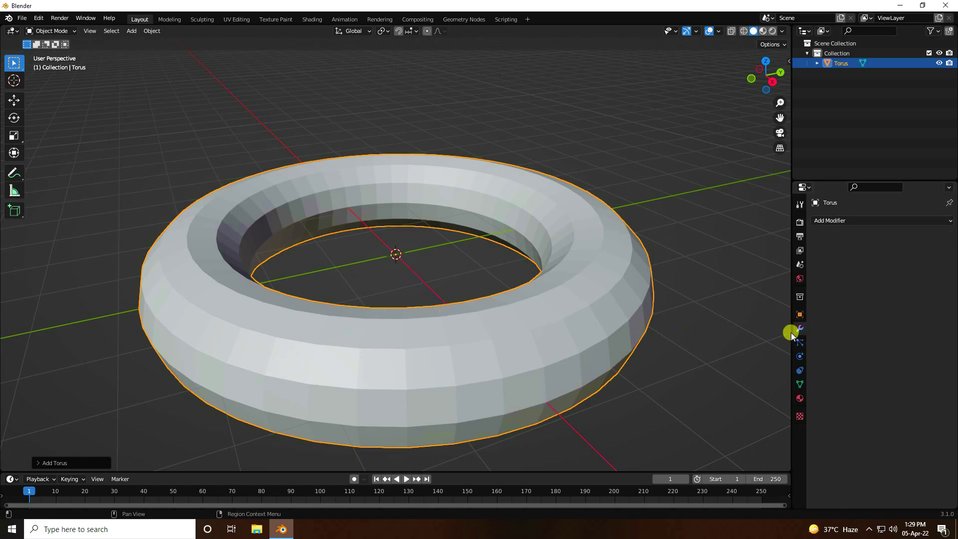
{"action": "left_click", "coordinate": [857, 220]}
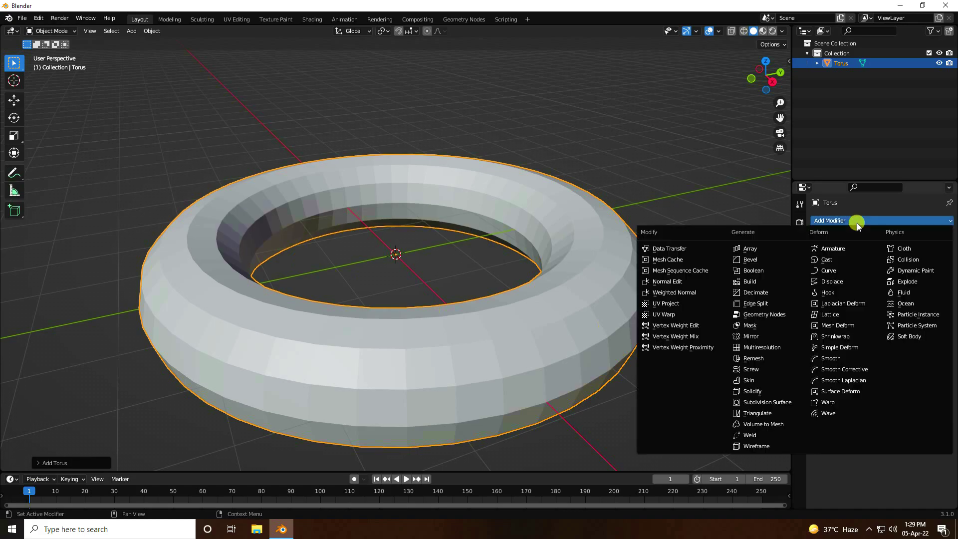
{"action": "left_click", "coordinate": [762, 402]}
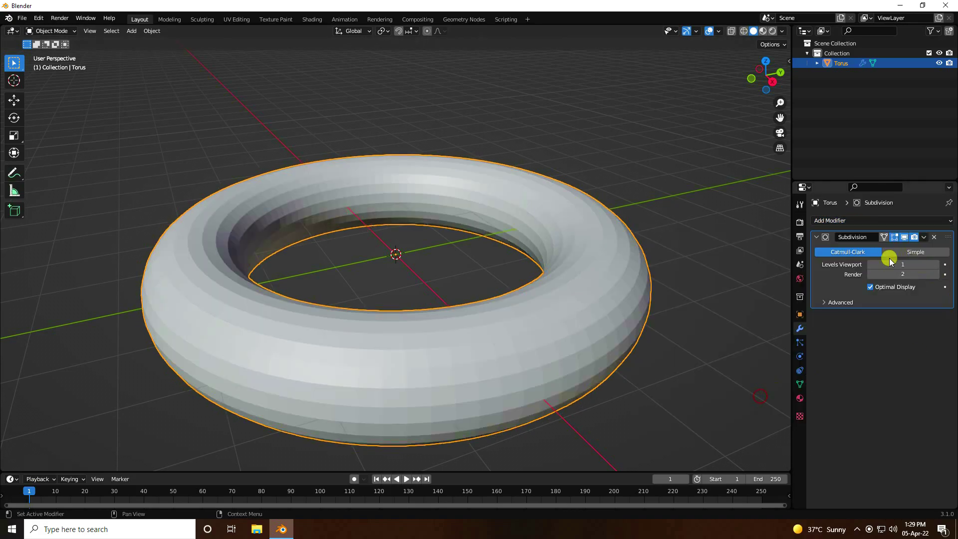
{"action": "left_click", "coordinate": [944, 266]}
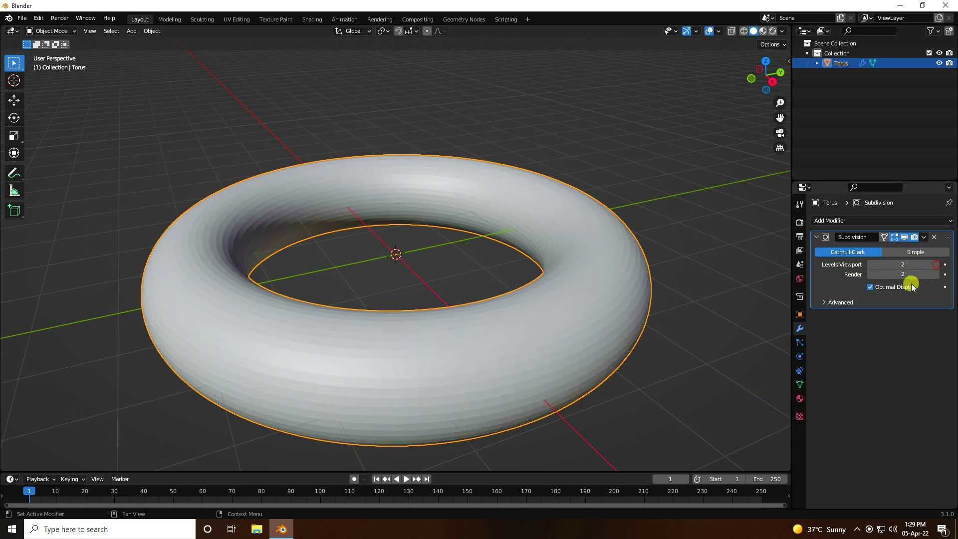
{"action": "left_click", "coordinate": [946, 275]}
{"action": "left_click", "coordinate": [946, 275]}
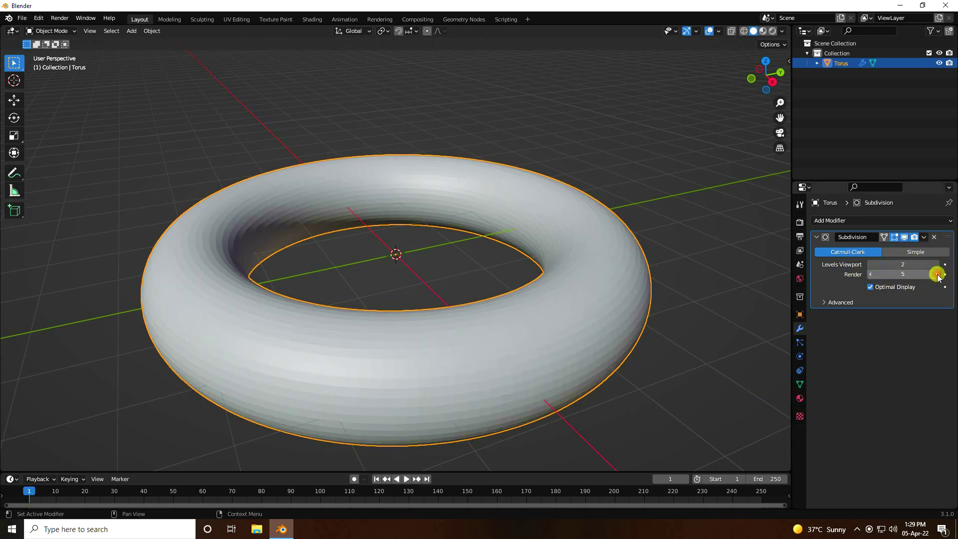
{"action": "left_click", "coordinate": [946, 275]}
Apply Shade Smooth to the torus
{"action": "right_click", "coordinate": [358, 325]}
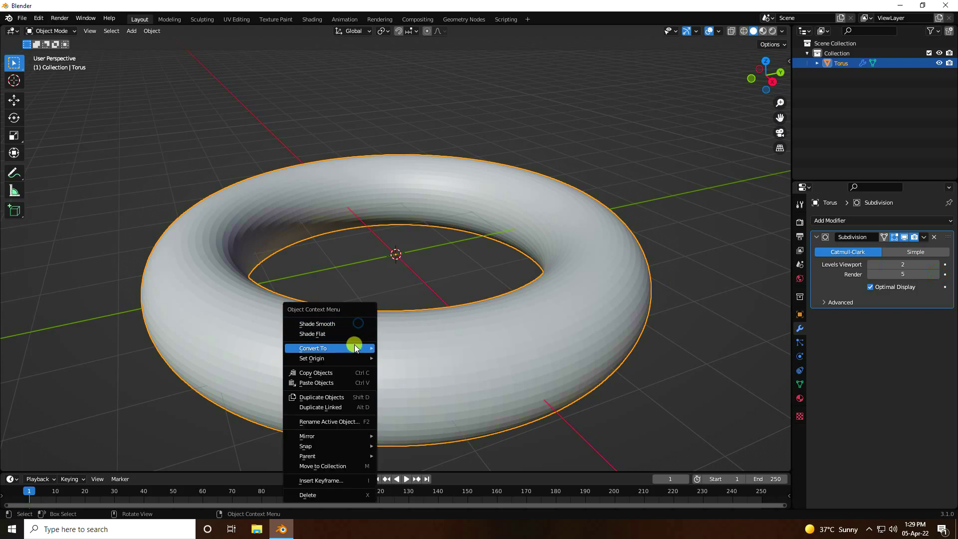
{"action": "left_click", "coordinate": [320, 325]}
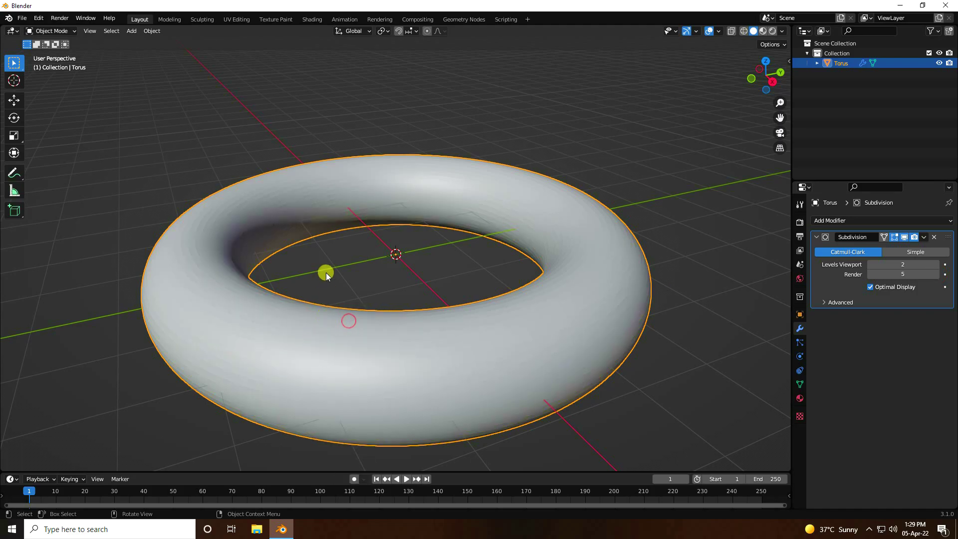
{"action": "scroll", "coordinate": [330, 259], "scroll_direction": "down", "scroll_amount": 6}
{"action": "scroll", "coordinate": [334, 259], "scroll_direction": "up", "scroll_amount": 6}
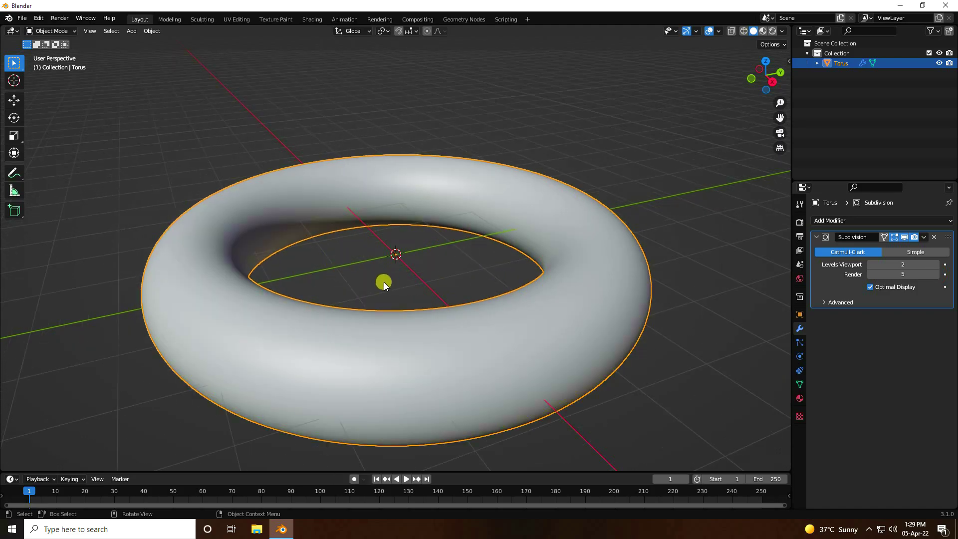
Enlarge the timeline, set the end frame to 500, and keyframe rotation at frame 1
{"action": "left_click_drag", "start_coordinate": [311, 471], "coordinate": [322, 409]}
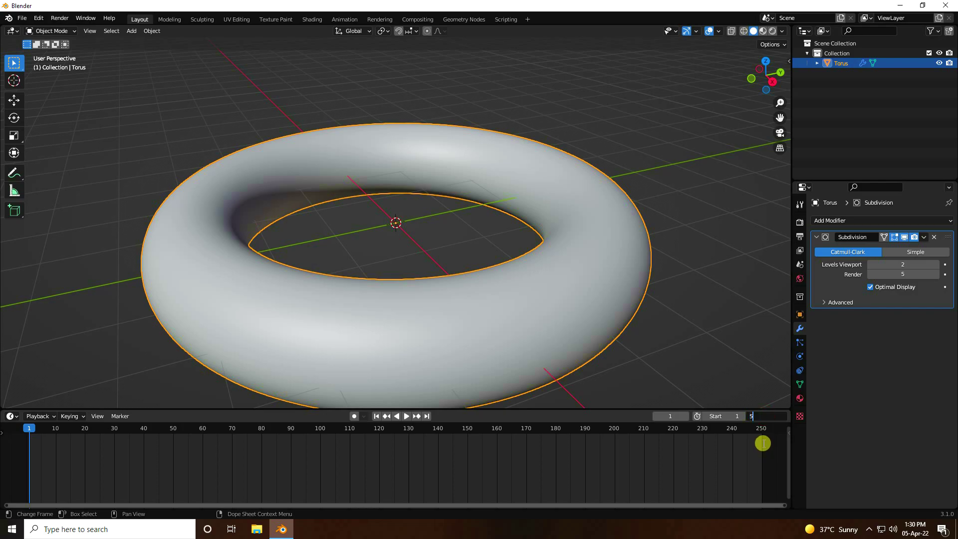
{"action": "key", "text": "Return"}
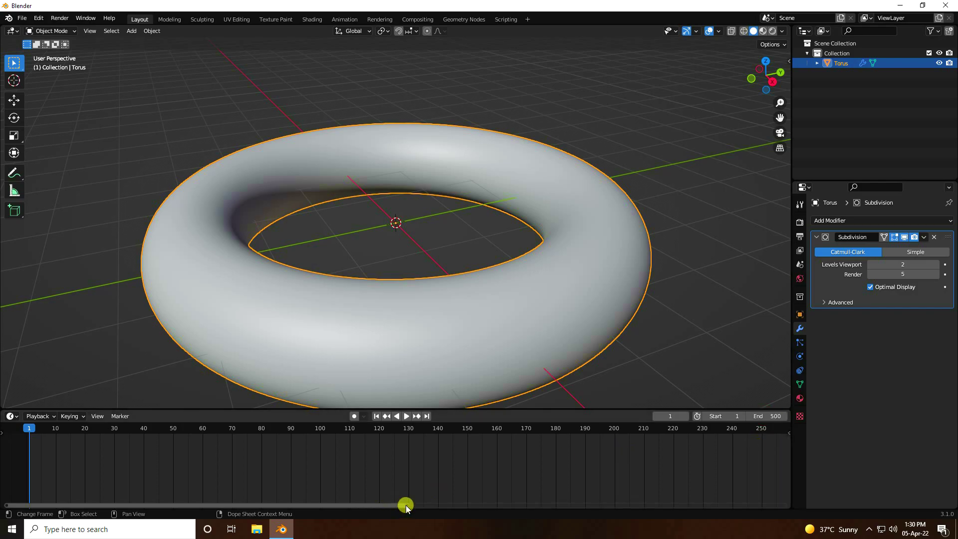
{"action": "left_click_drag", "start_coordinate": [406, 506], "coordinate": [809, 492]}
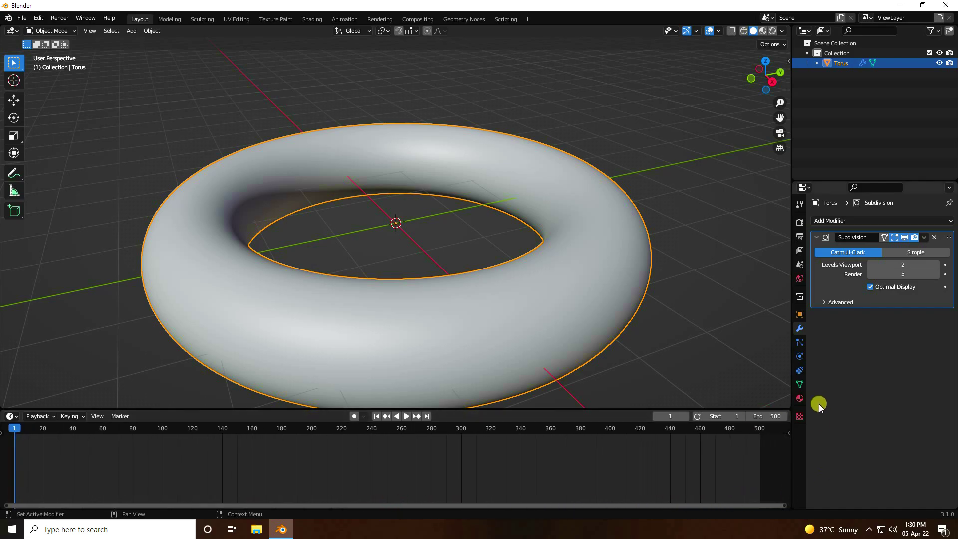
{"action": "left_click", "coordinate": [802, 317]}
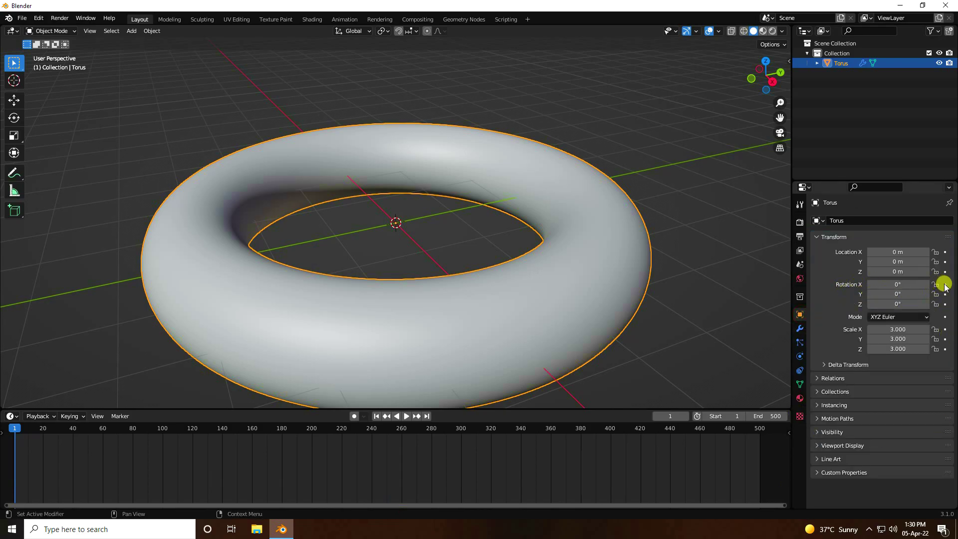
{"action": "left_click_drag", "start_coordinate": [945, 285], "coordinate": [947, 308]}
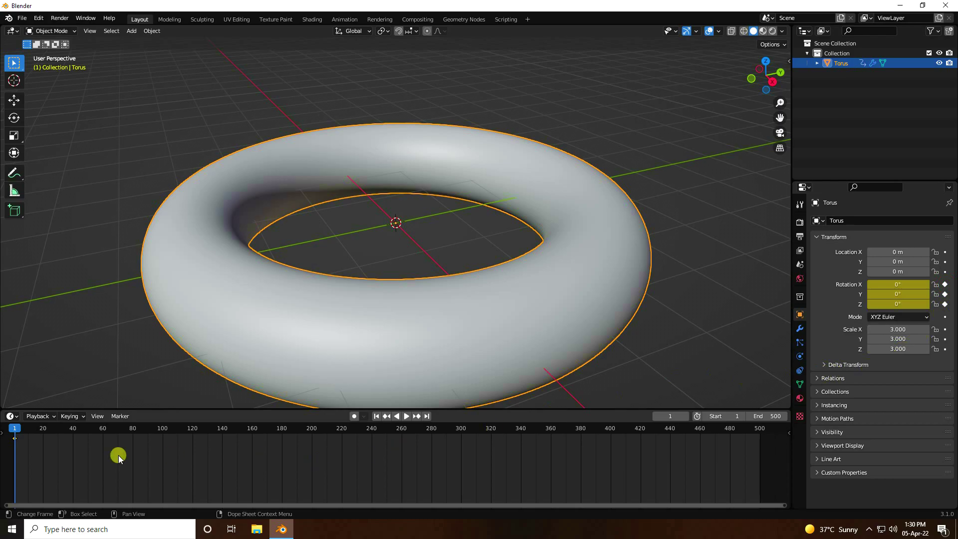
At frame 500, keyframe X, Y and Z rotation at 720°, then play from frame 1
{"action": "left_click", "coordinate": [427, 416]}
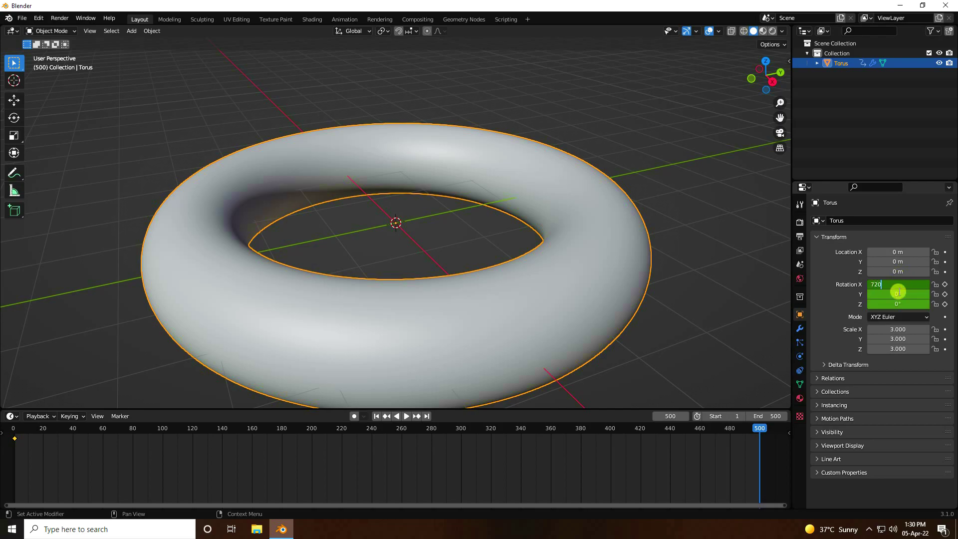
{"action": "key", "text": "Return"}
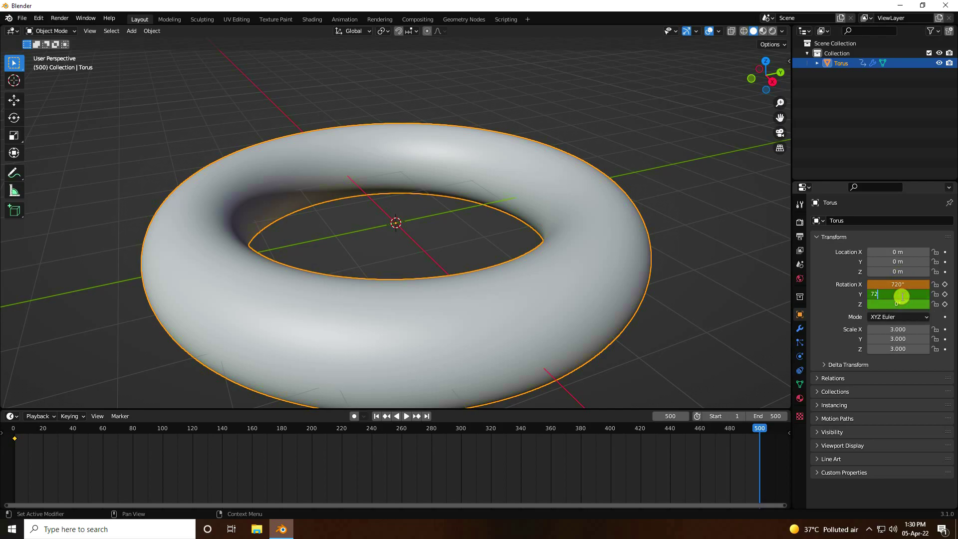
{"action": "left_click", "coordinate": [903, 297]}
{"action": "type", "text": "720"}
{"action": "key", "text": "Return"}
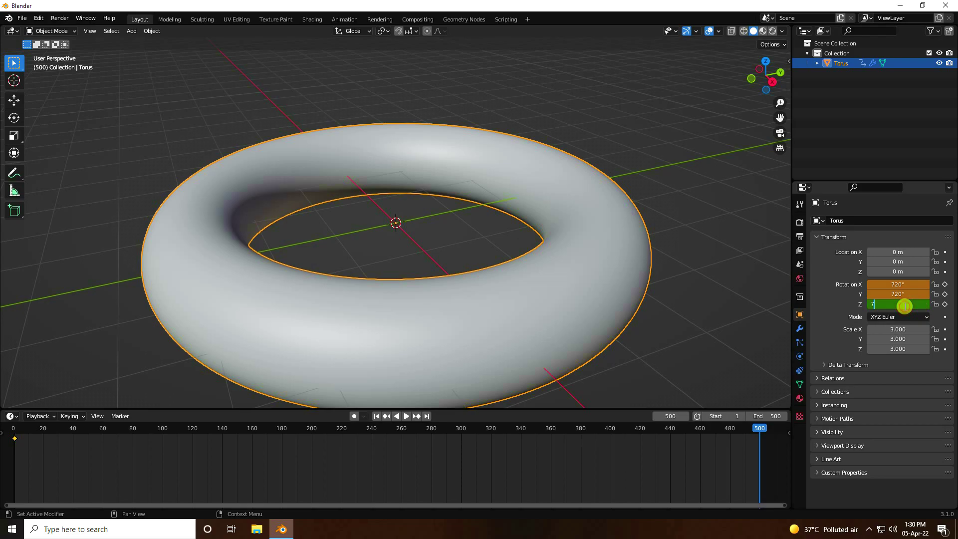
{"action": "left_click", "coordinate": [945, 284]}
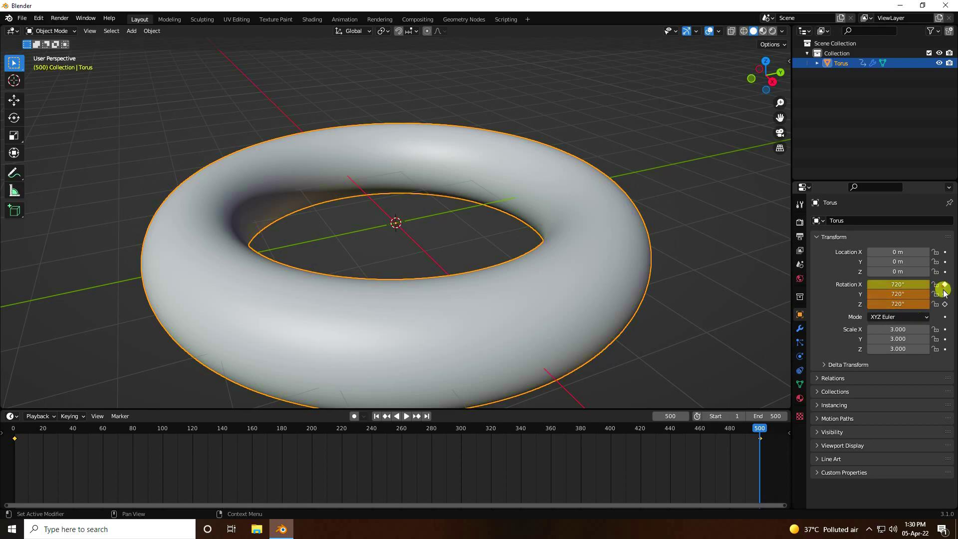
{"action": "left_click", "coordinate": [945, 295]}
{"action": "left_click", "coordinate": [945, 303]}
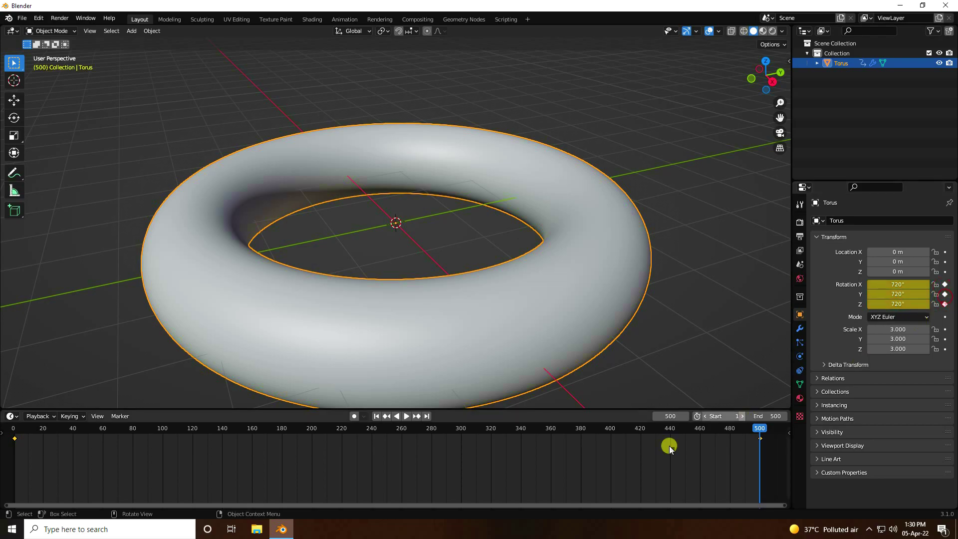
{"action": "left_click", "coordinate": [376, 416]}
{"action": "left_click", "coordinate": [407, 416]}
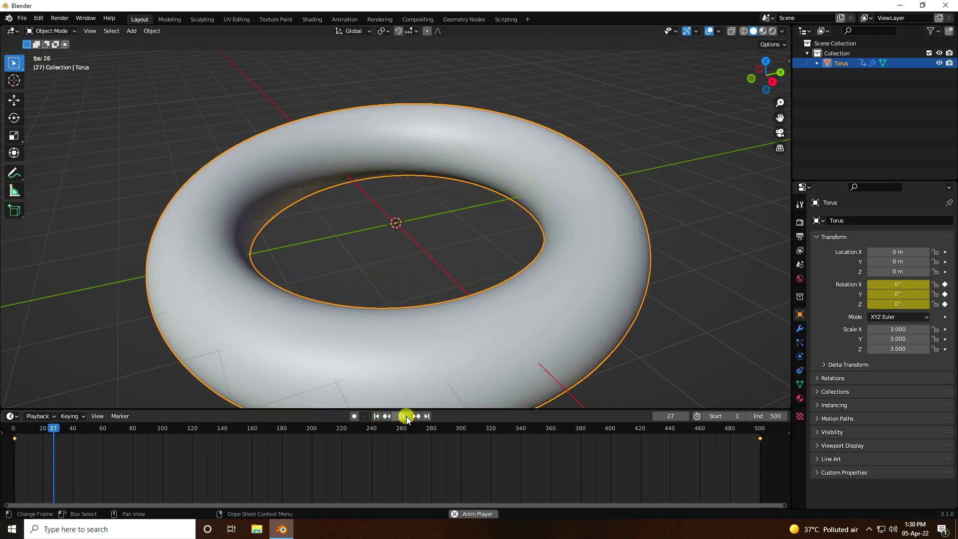
Stop playback and set the first and last rotation keyframes to Vector handles
{"action": "left_click", "coordinate": [405, 417]}
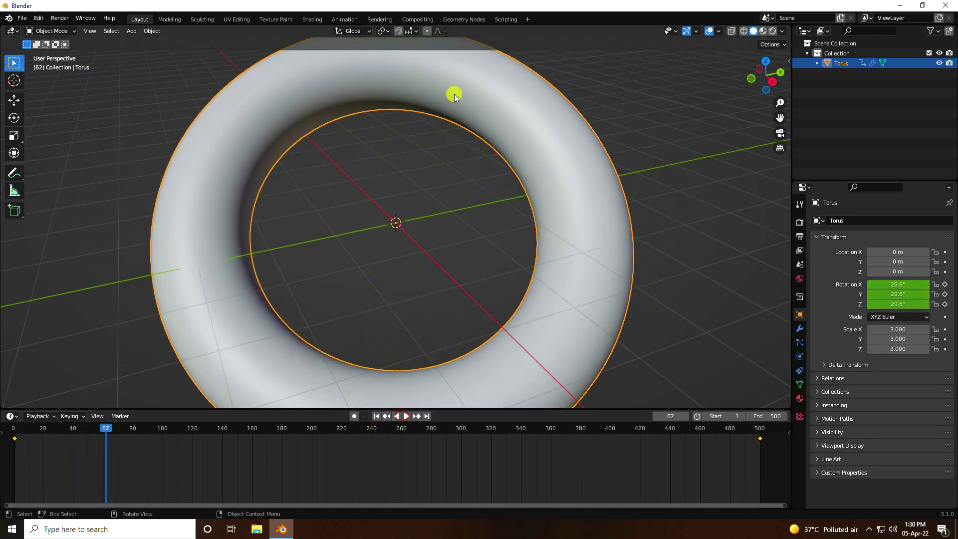
{"action": "right_click", "coordinate": [15, 441]}
{"action": "mouse_move", "coordinate": [14, 442]}
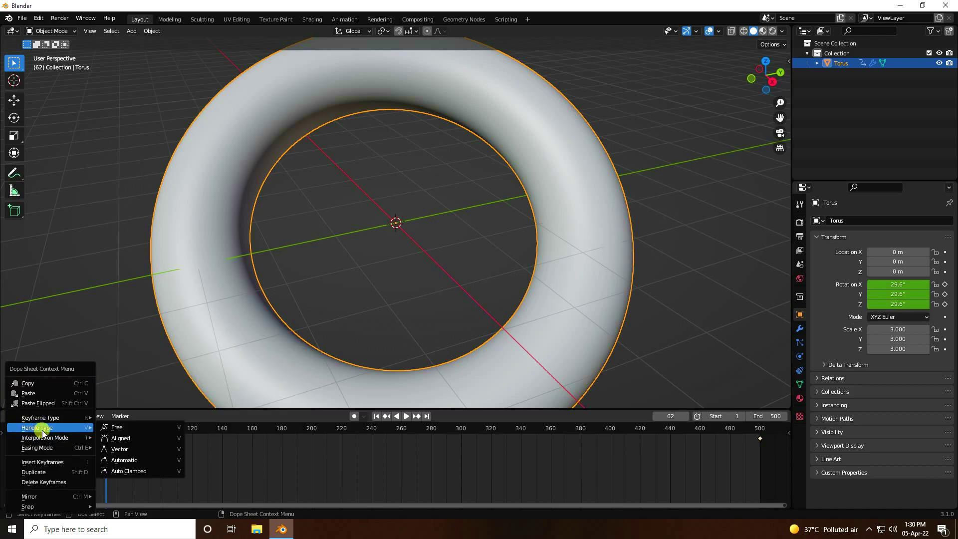
{"action": "left_click", "coordinate": [133, 452]}
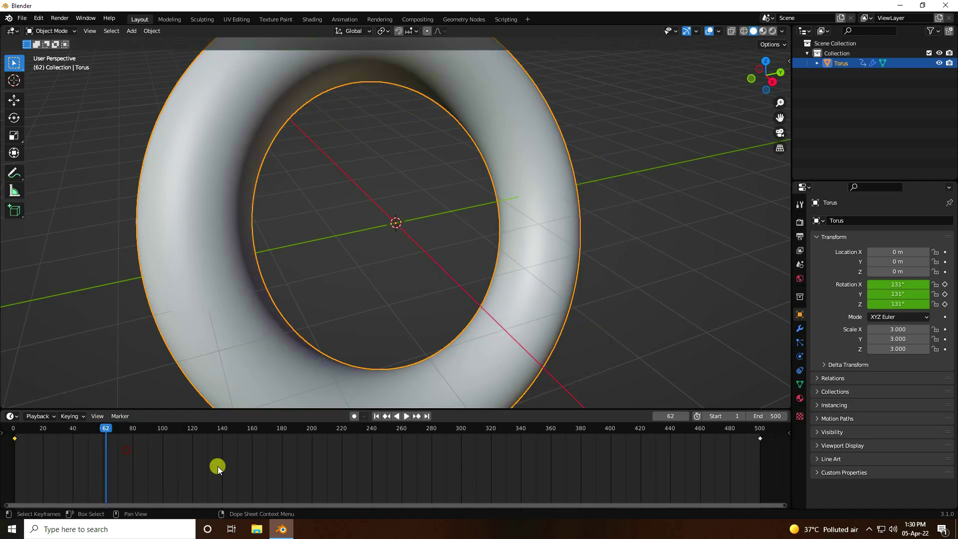
{"action": "right_click", "coordinate": [762, 439]}
{"action": "mouse_move", "coordinate": [760, 439]}
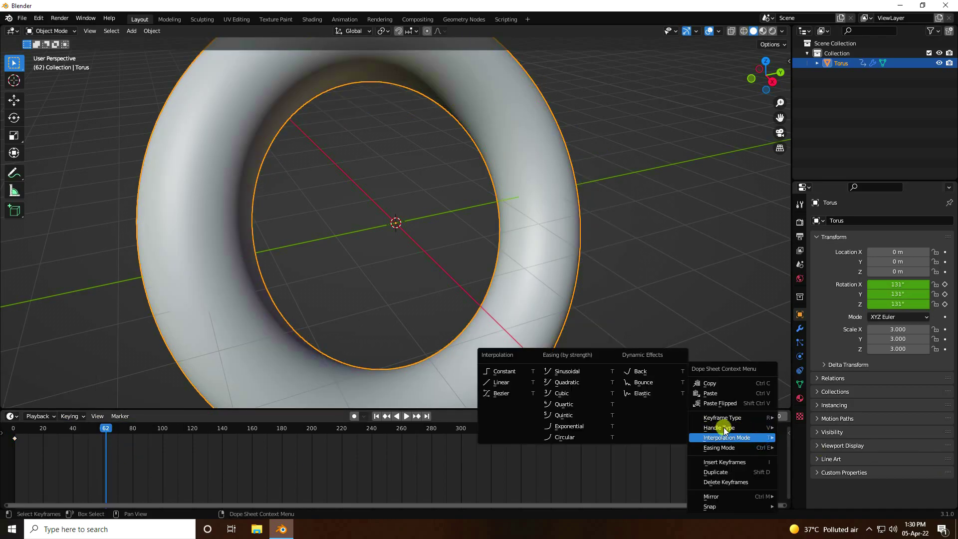
{"action": "mouse_move", "coordinate": [724, 427]}
{"action": "left_click", "coordinate": [805, 449]}
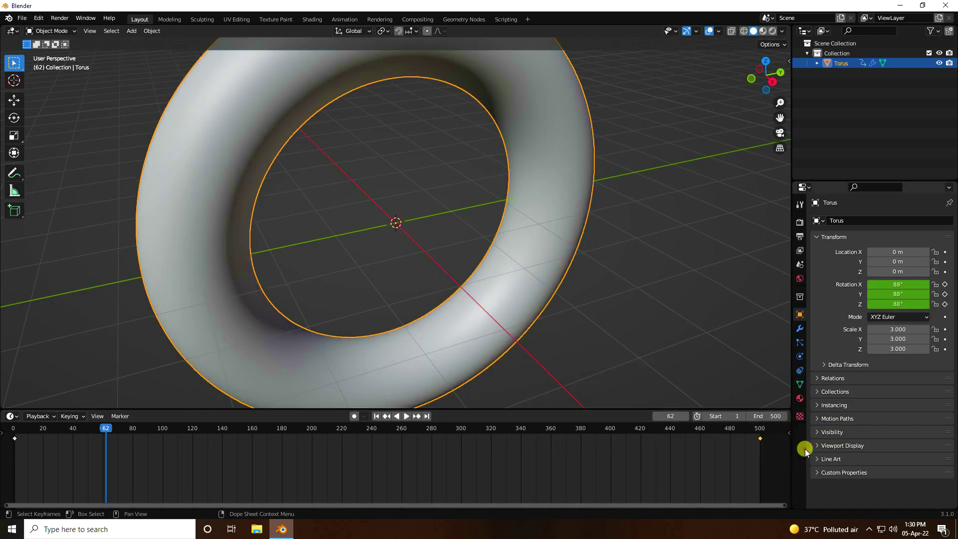
Play the spin from frame 1, view the torus front-on, then stop and rewind to frame 1
{"action": "left_click", "coordinate": [376, 417]}
{"action": "scroll", "coordinate": [373, 306], "scroll_direction": "up", "scroll_amount": 3}
{"action": "scroll", "coordinate": [349, 229], "scroll_direction": "down", "scroll_amount": 5}
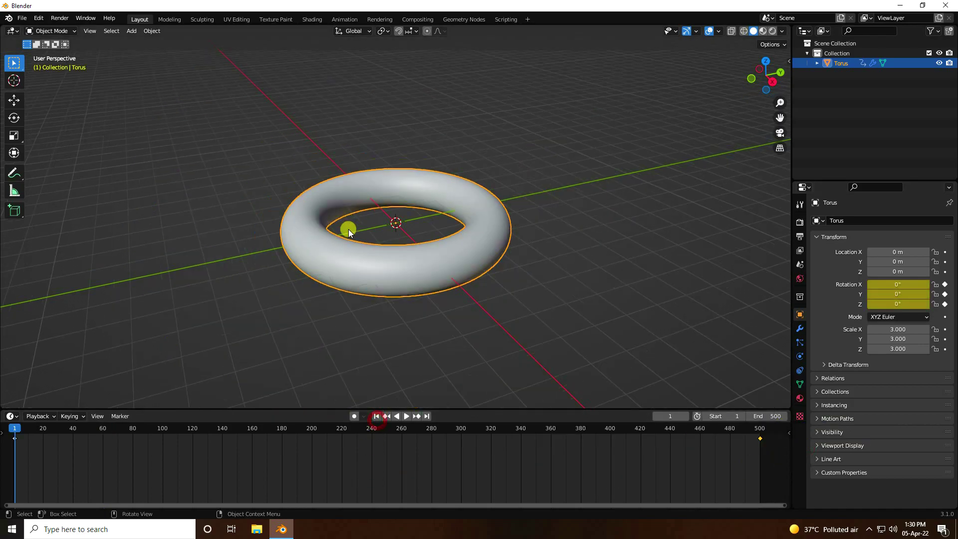
{"action": "scroll", "coordinate": [349, 229], "scroll_direction": "up", "scroll_amount": 2}
{"action": "left_click", "coordinate": [404, 416]}
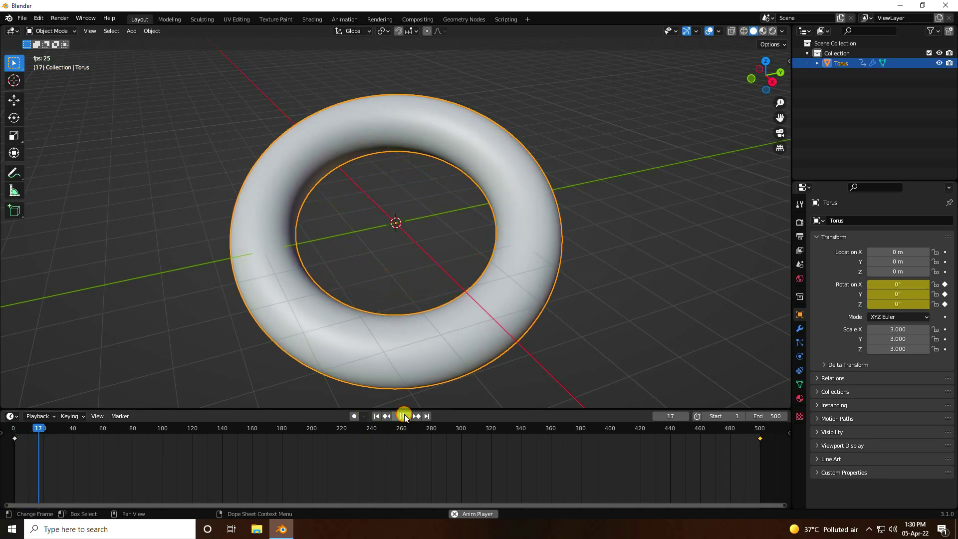
{"action": "middle_click_drag", "start_coordinate": [410, 186], "coordinate": [384, 265]}
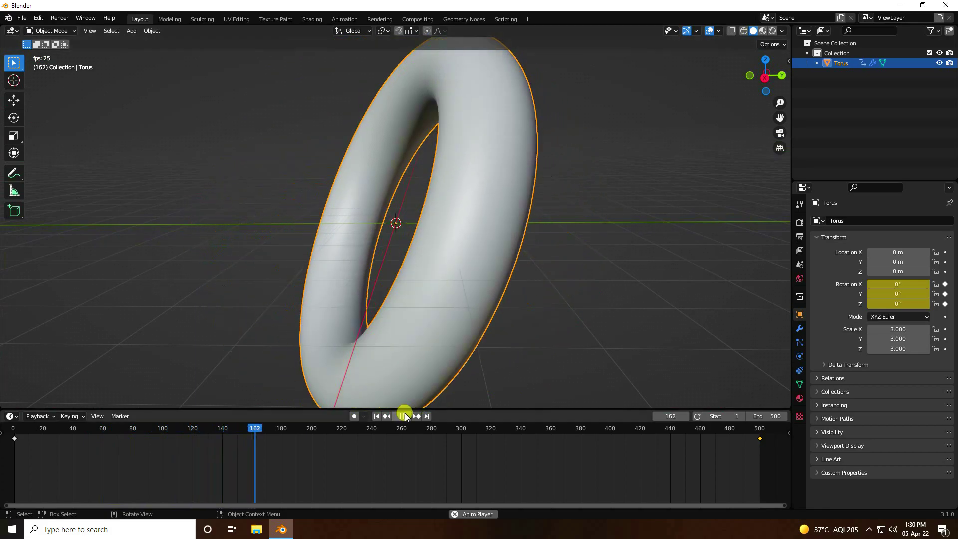
{"action": "left_click", "coordinate": [402, 415]}
{"action": "left_click", "coordinate": [377, 416]}
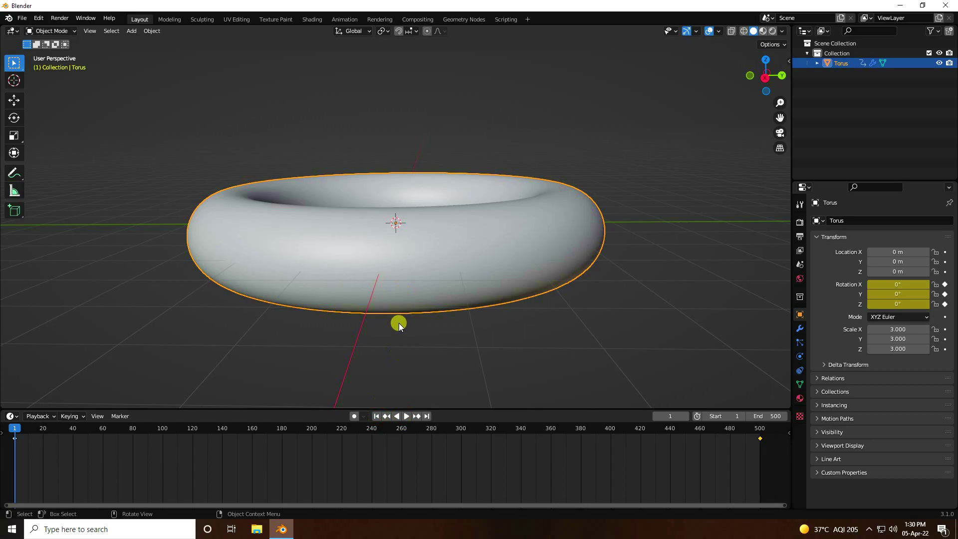
Add a Hair particle system to the torus and enable Advanced settings
{"action": "left_click", "coordinate": [801, 341]}
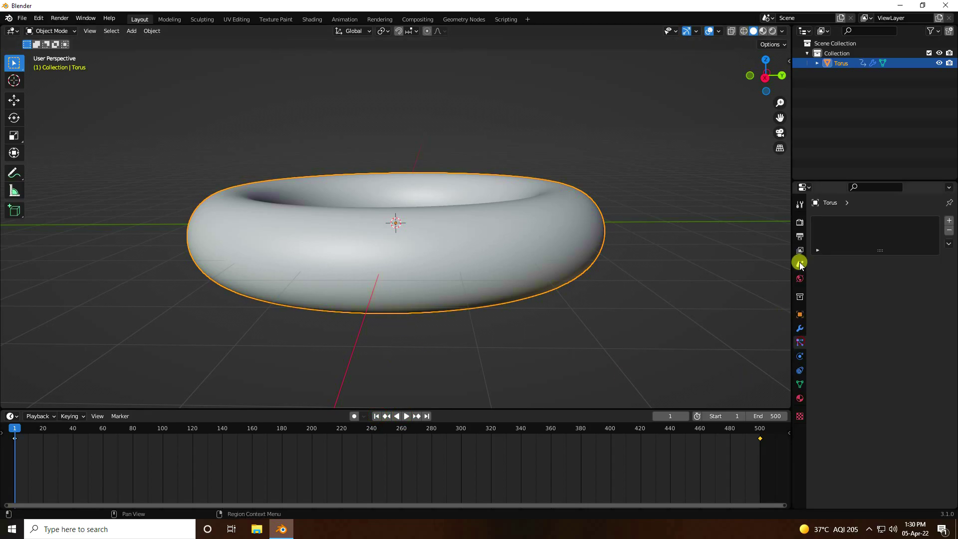
{"action": "left_click", "coordinate": [949, 221]}
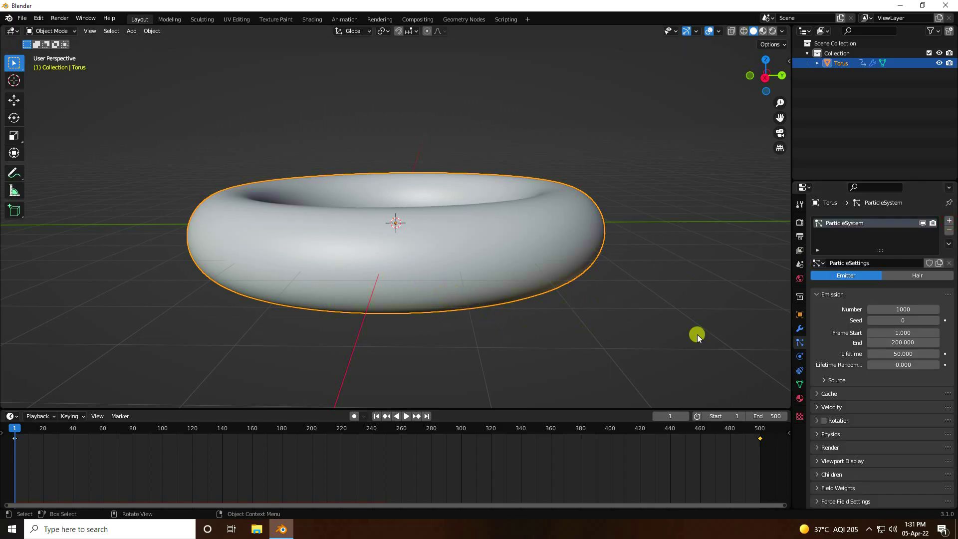
{"action": "left_click", "coordinate": [923, 275]}
{"action": "scroll", "coordinate": [351, 256], "scroll_direction": "down", "scroll_amount": 4}
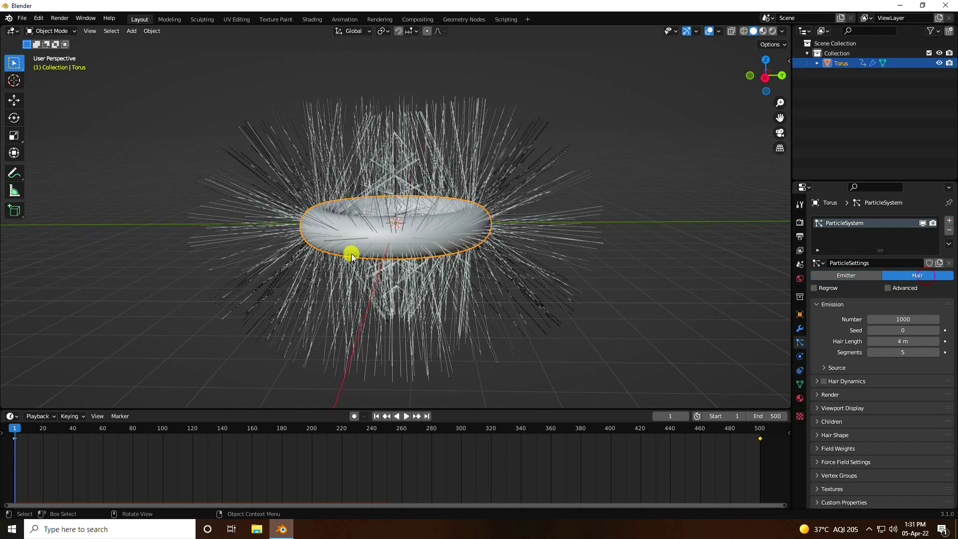
{"action": "scroll", "coordinate": [351, 256], "scroll_direction": "up", "scroll_amount": 4}
{"action": "middle_click_drag", "start_coordinate": [354, 248], "coordinate": [370, 261]}
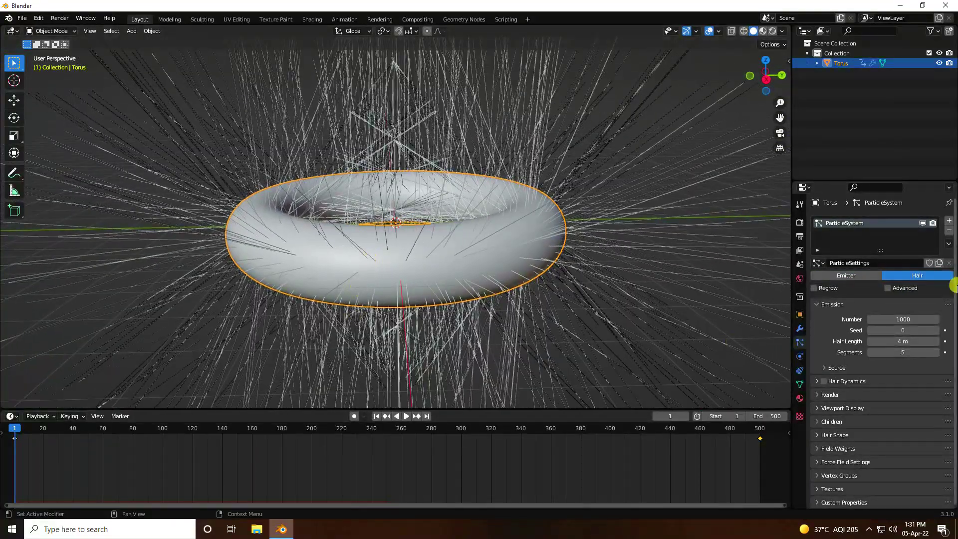
{"action": "left_click", "coordinate": [888, 288]}
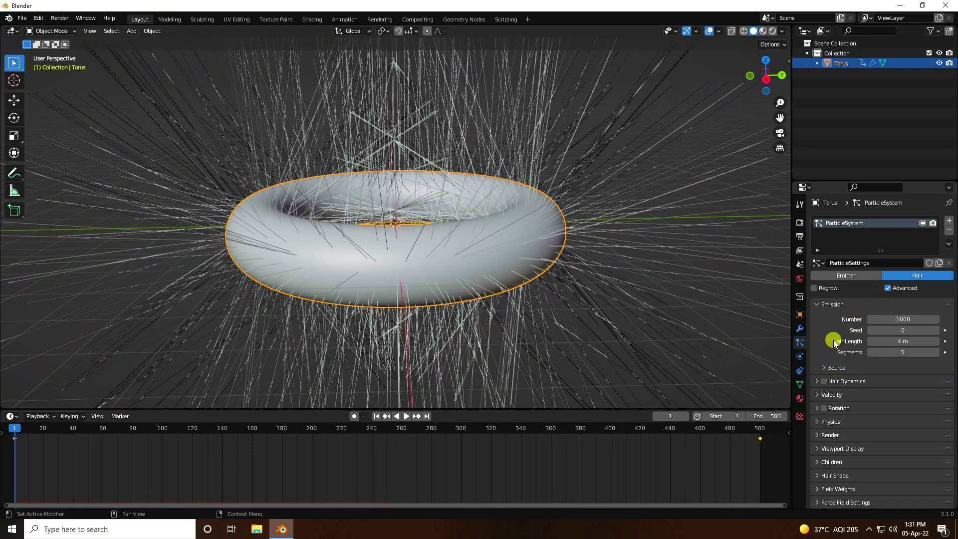
Set the hair length to 2 m and hair segments to 15
{"action": "left_click_drag", "start_coordinate": [917, 341], "coordinate": [908, 341]}
{"action": "left_click", "coordinate": [906, 340]}
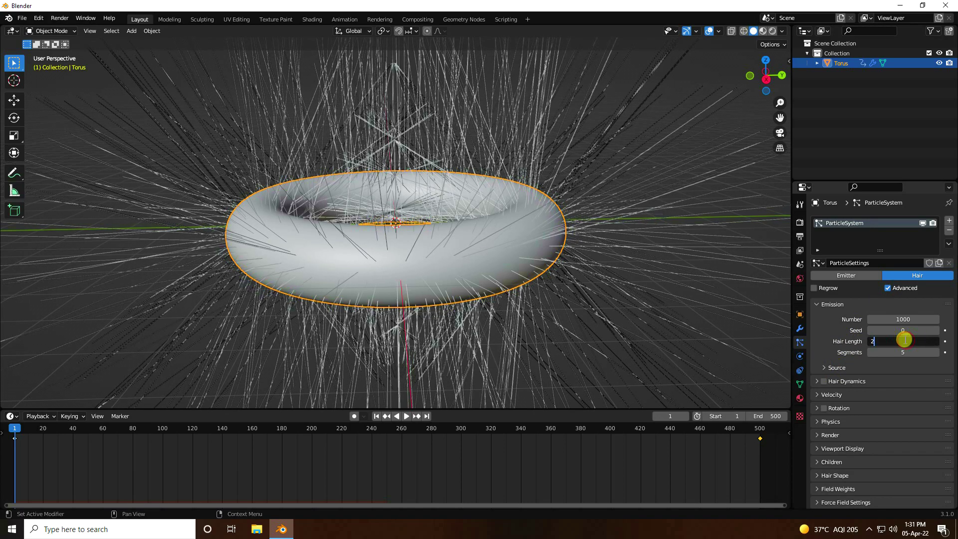
{"action": "type", "text": "2"}
{"action": "key", "text": "Return"}
{"action": "mouse_move", "coordinate": [416, 267]}
{"action": "middle_mouse_down"}
{"action": "mouse_move", "coordinate": [426, 301]}
{"action": "mouse_move", "coordinate": [427, 280]}
{"action": "middle_mouse_up"}
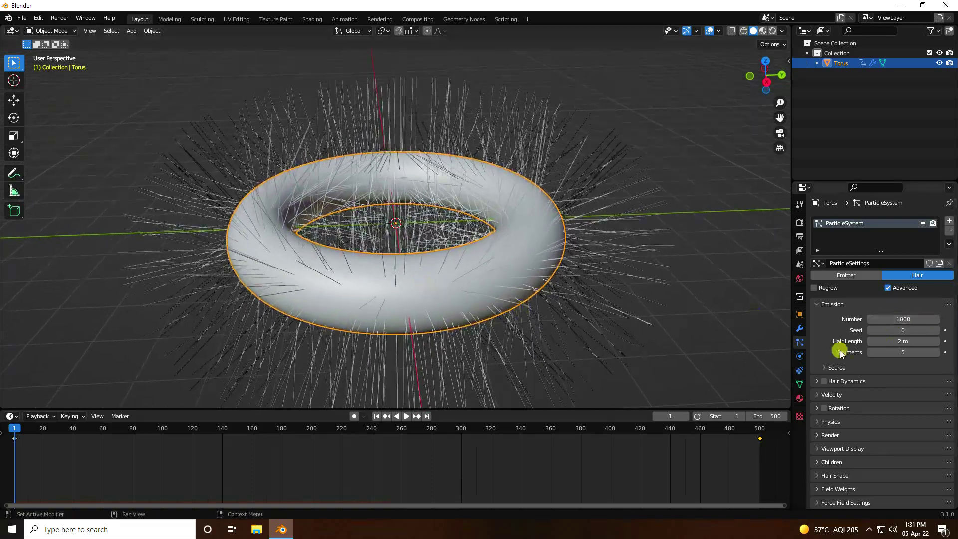
{"action": "left_click", "coordinate": [936, 352]}
{"action": "left_click", "coordinate": [936, 352]}
{"action": "left_click", "coordinate": [936, 352]}
{"action": "left_click", "coordinate": [936, 352]}
{"action": "left_click", "coordinate": [936, 352]}
{"action": "left_click", "coordinate": [936, 353]}
{"action": "left_click", "coordinate": [935, 352]}
{"action": "left_click", "coordinate": [936, 353]}
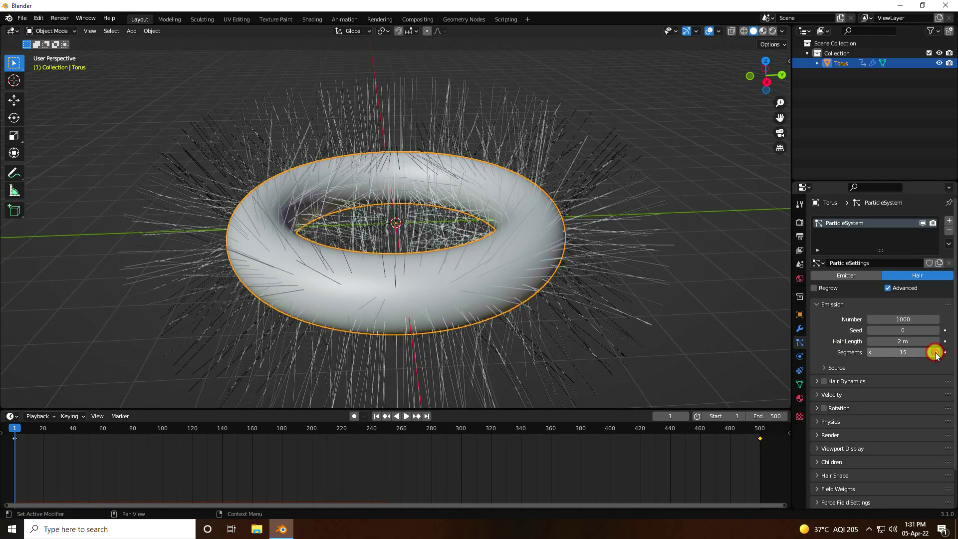
Set the hair source to emit from Volume
{"action": "middle_click_drag", "start_coordinate": [635, 327], "coordinate": [490, 302]}
{"action": "left_click", "coordinate": [828, 369]}
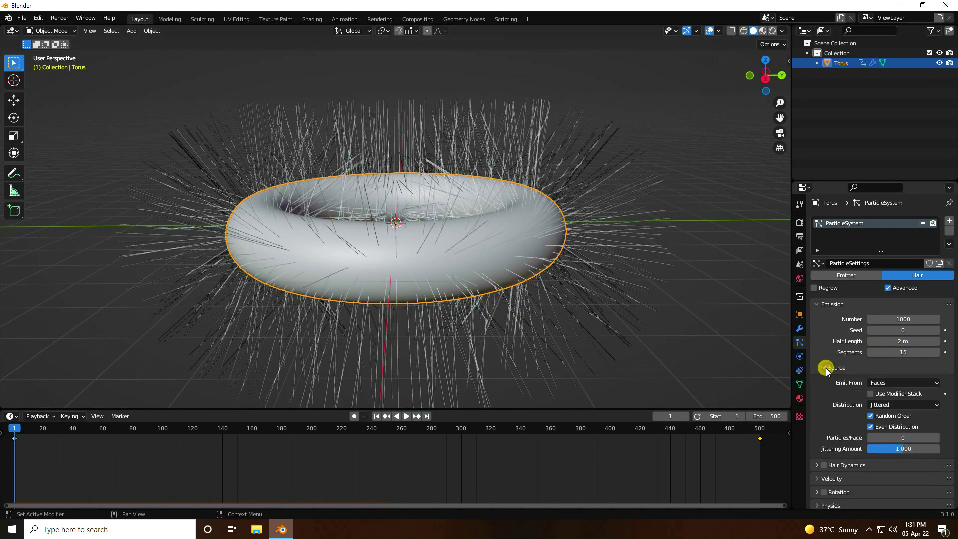
{"action": "left_click", "coordinate": [902, 382]}
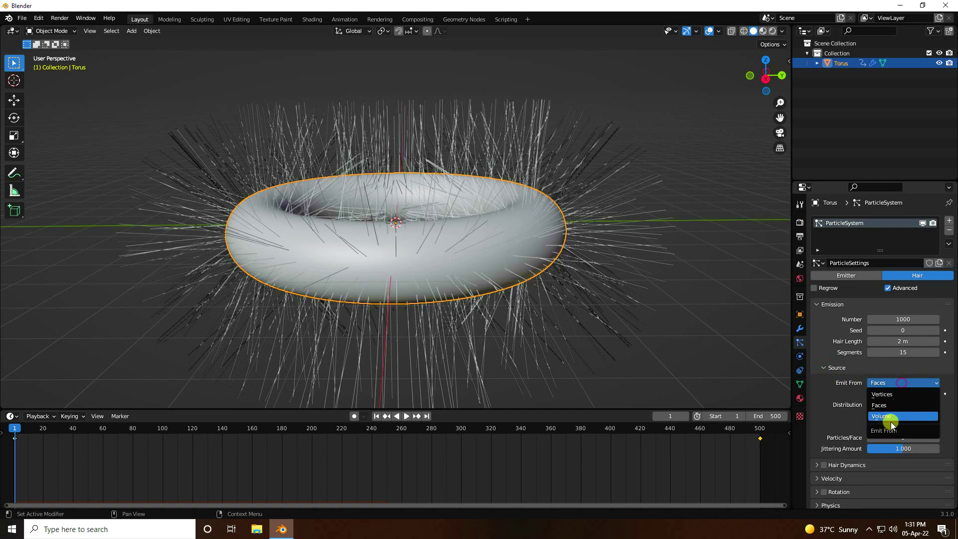
{"action": "left_click", "coordinate": [879, 416]}
Enable Hair Dynamics, preview the drooping hair, rewind to frame 1, and shrink the timeline
{"action": "left_click", "coordinate": [827, 367]}
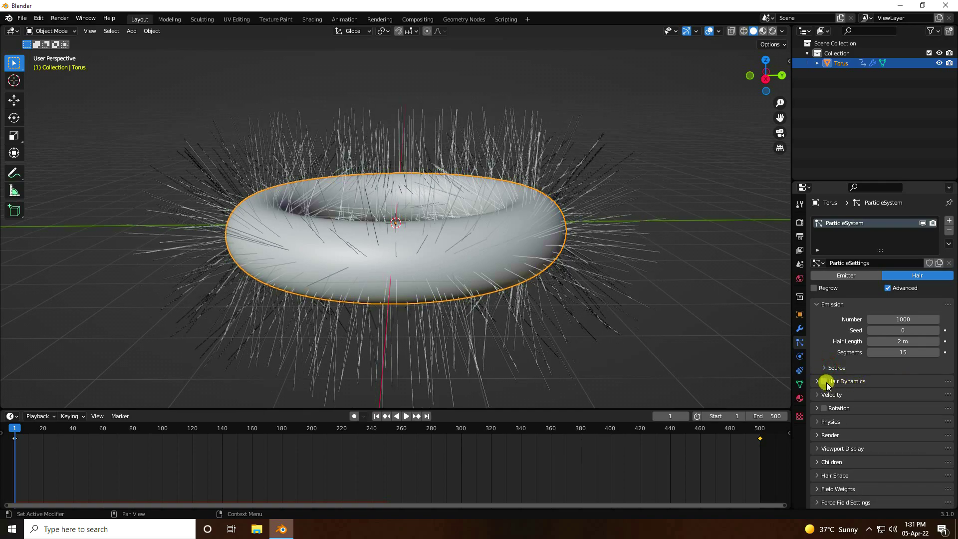
{"action": "left_click", "coordinate": [824, 382]}
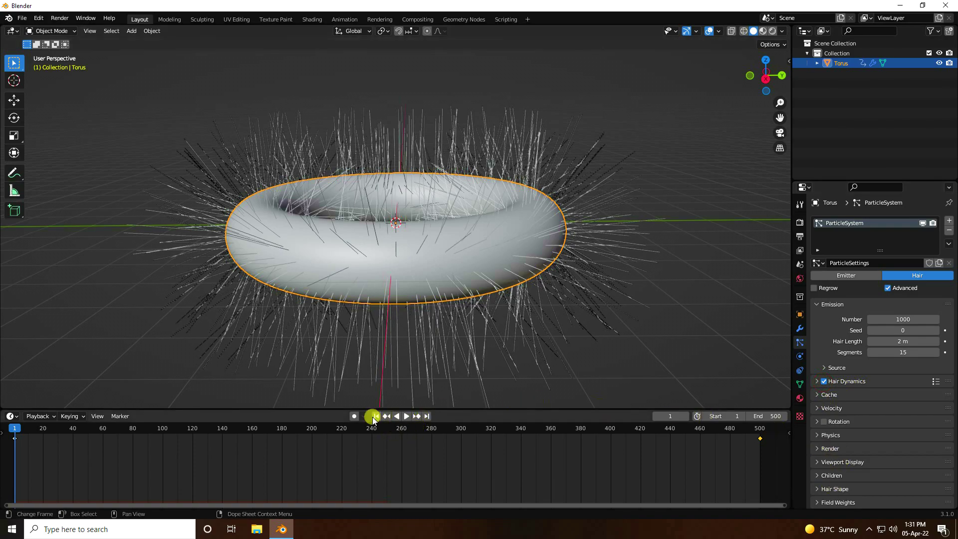
{"action": "left_click", "coordinate": [406, 416]}
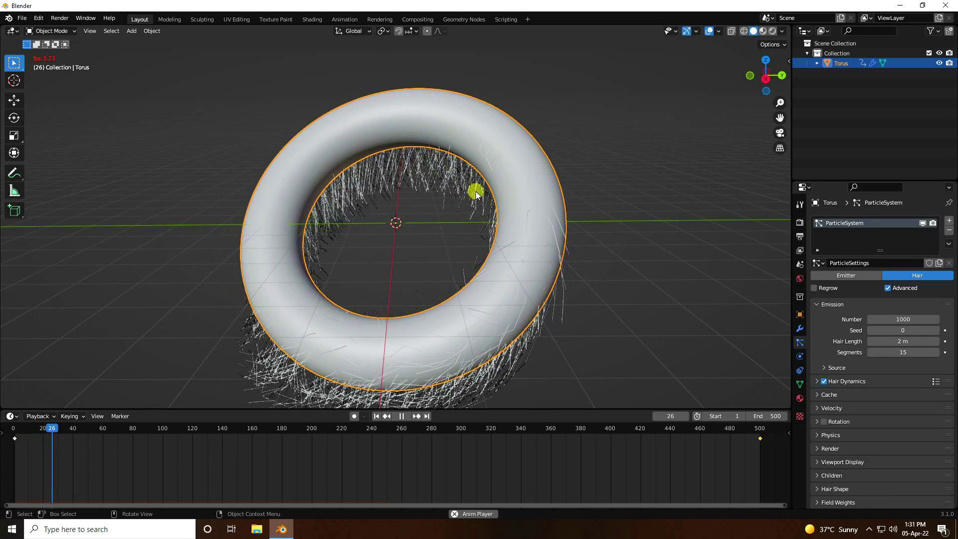
{"action": "left_click", "coordinate": [402, 416]}
{"action": "left_click", "coordinate": [377, 417]}
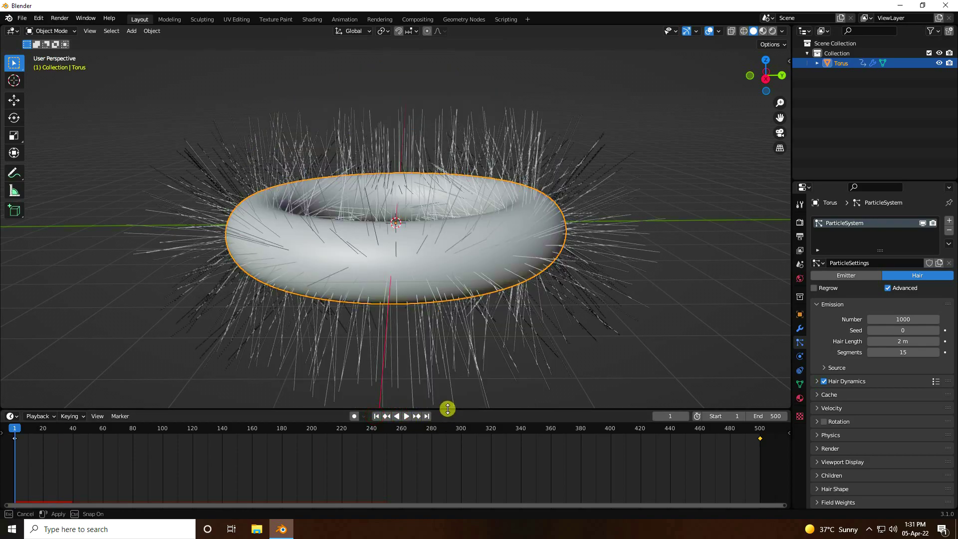
{"action": "left_click_drag", "start_coordinate": [449, 409], "coordinate": [449, 499]}
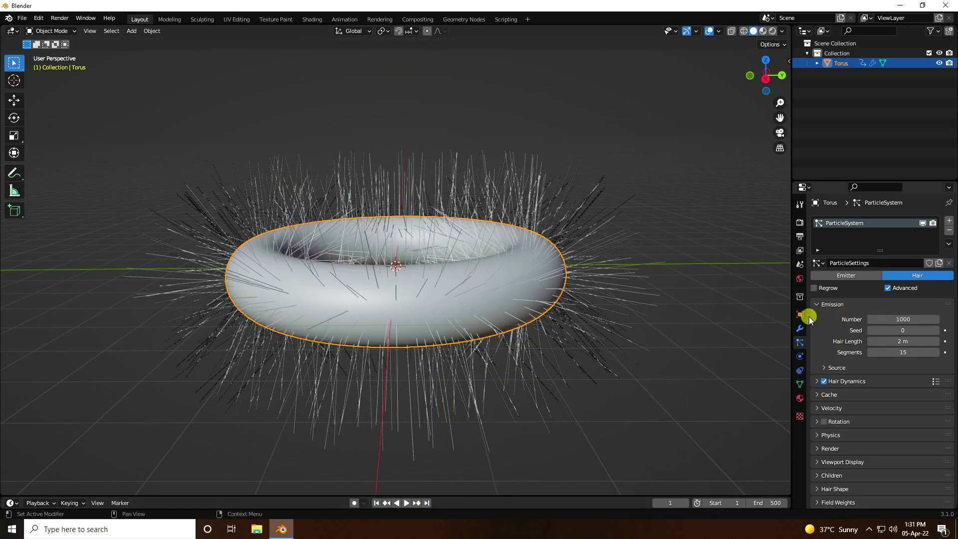
In Render settings, enable B-Spline paths and set path Steps to 6
{"action": "scroll", "coordinate": [817, 314], "scroll_direction": "down", "scroll_amount": 3}
{"action": "scroll", "coordinate": [816, 314], "scroll_direction": "up", "scroll_amount": 1}
{"action": "scroll", "coordinate": [818, 412], "scroll_direction": "down", "scroll_amount": 1}
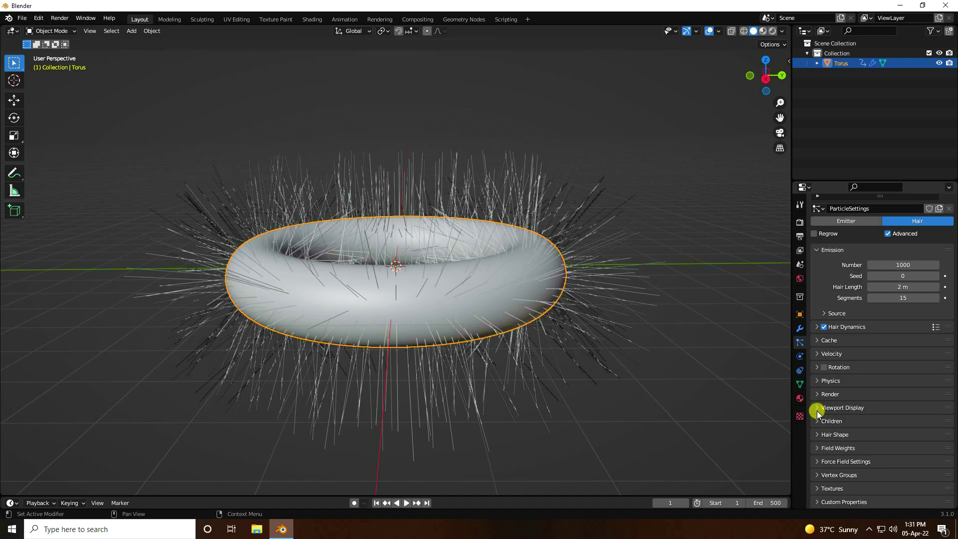
{"action": "left_click", "coordinate": [816, 395]}
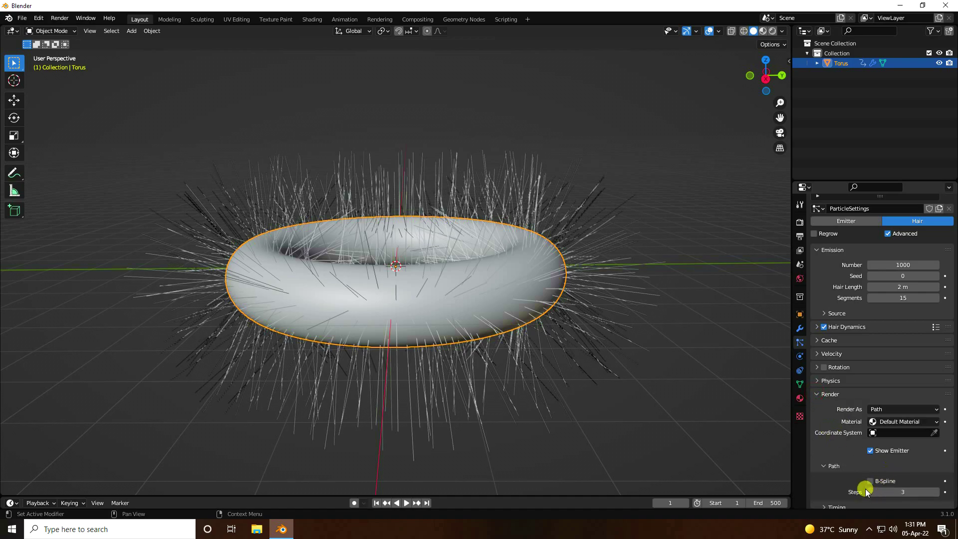
{"action": "scroll", "coordinate": [842, 475], "scroll_direction": "down", "scroll_amount": 1}
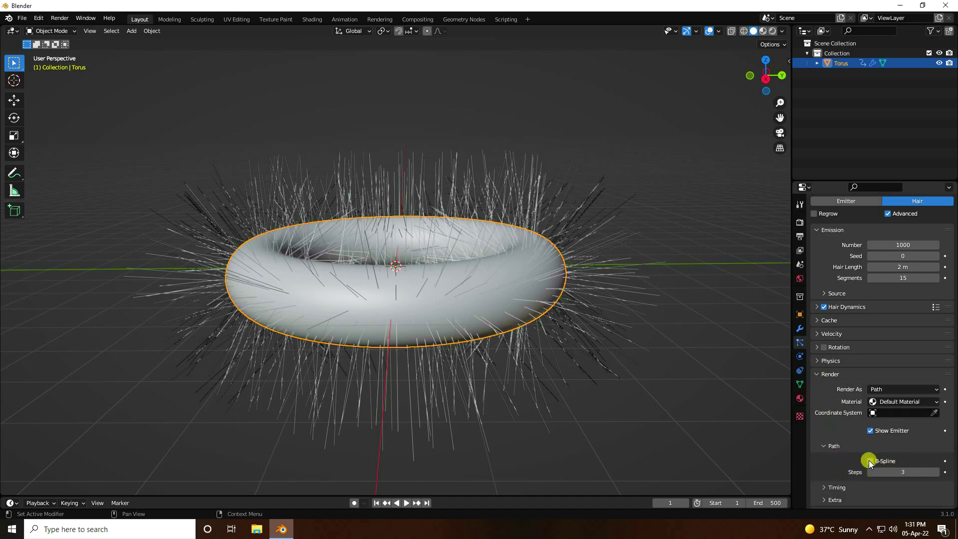
{"action": "left_click", "coordinate": [870, 462]}
{"action": "left_click", "coordinate": [930, 472]}
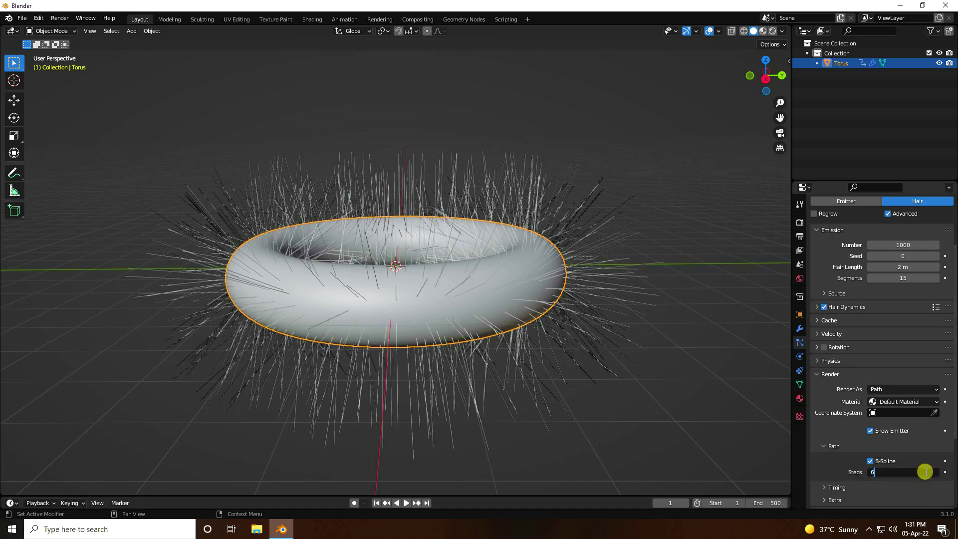
{"action": "type", "text": "6"}
{"action": "key", "text": "Return"}
Expand and then collapse the hair Viewport Display settings
{"action": "scroll", "coordinate": [832, 458], "scroll_direction": "down", "scroll_amount": 3}
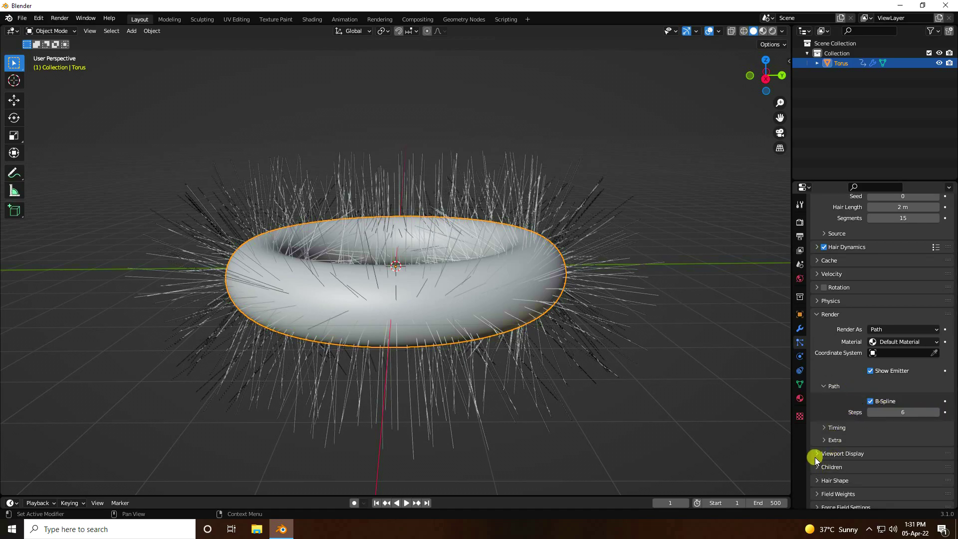
{"action": "left_click", "coordinate": [821, 455]}
{"action": "scroll", "coordinate": [821, 453], "scroll_direction": "down", "scroll_amount": 3}
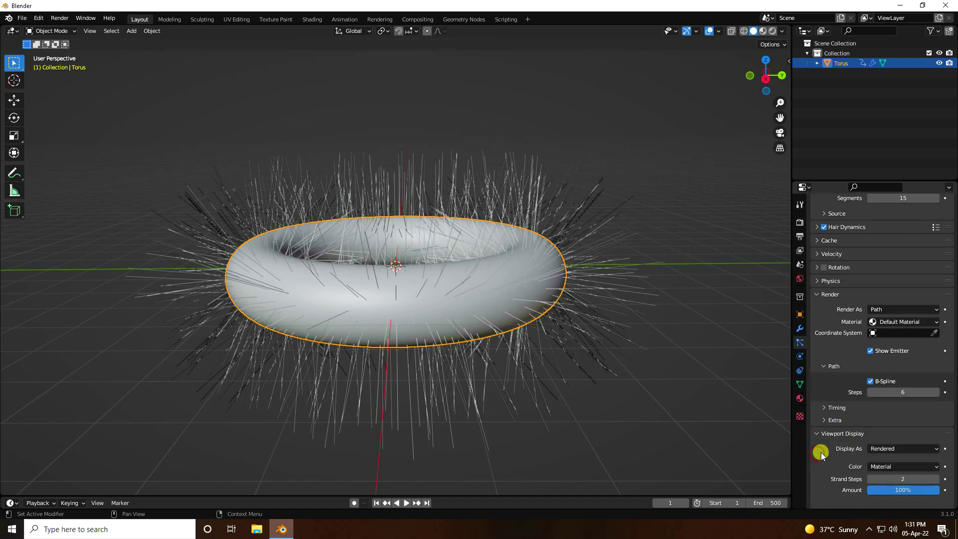
{"action": "left_click", "coordinate": [821, 394]}
Add Interpolated child hairs with a display amount of 30
{"action": "left_click", "coordinate": [818, 421]}
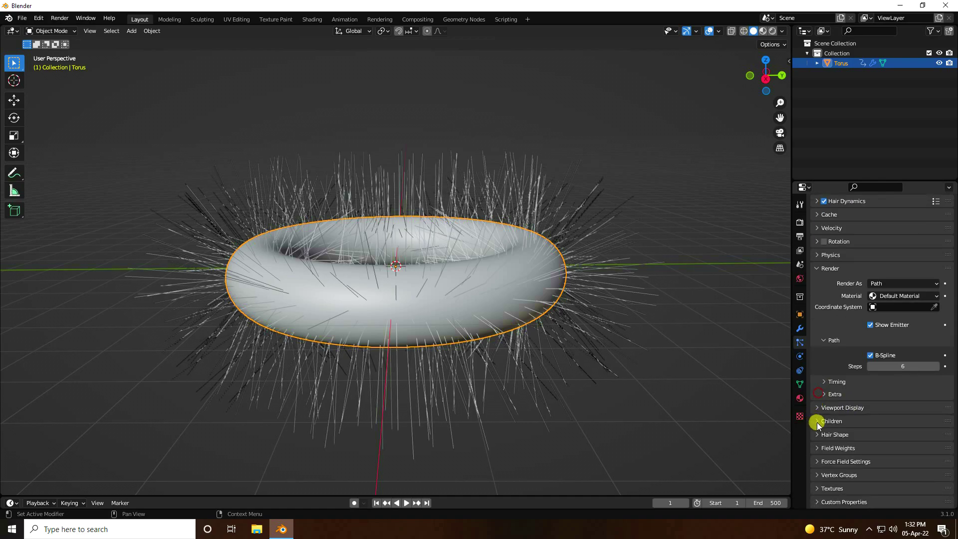
{"action": "left_click", "coordinate": [924, 437]}
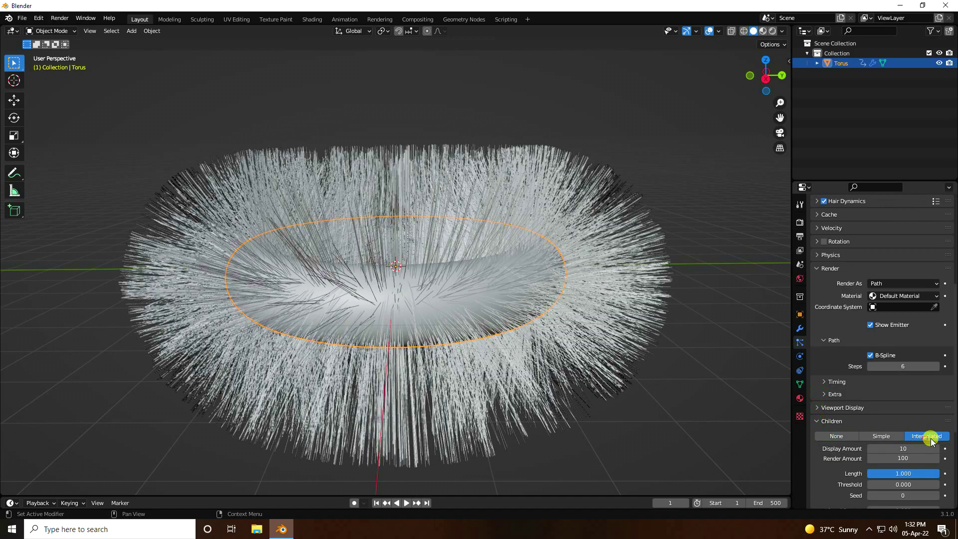
{"action": "scroll", "coordinate": [922, 438], "scroll_direction": "down", "scroll_amount": 2}
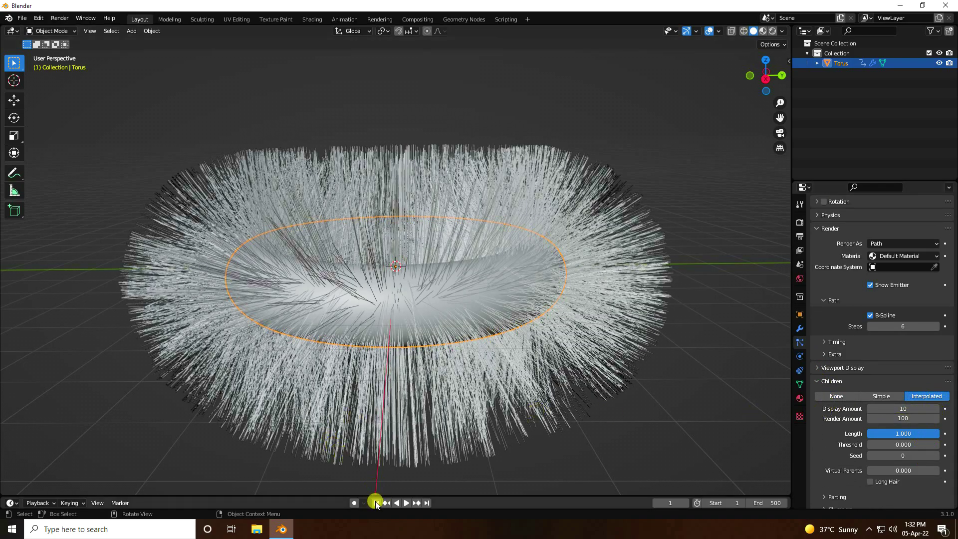
{"action": "left_click", "coordinate": [406, 503]}
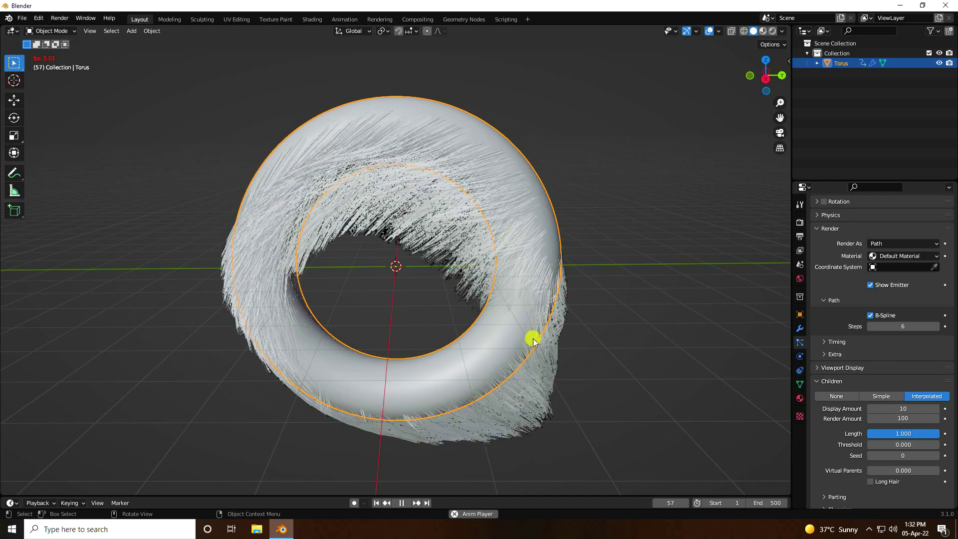
{"action": "left_click", "coordinate": [401, 503]}
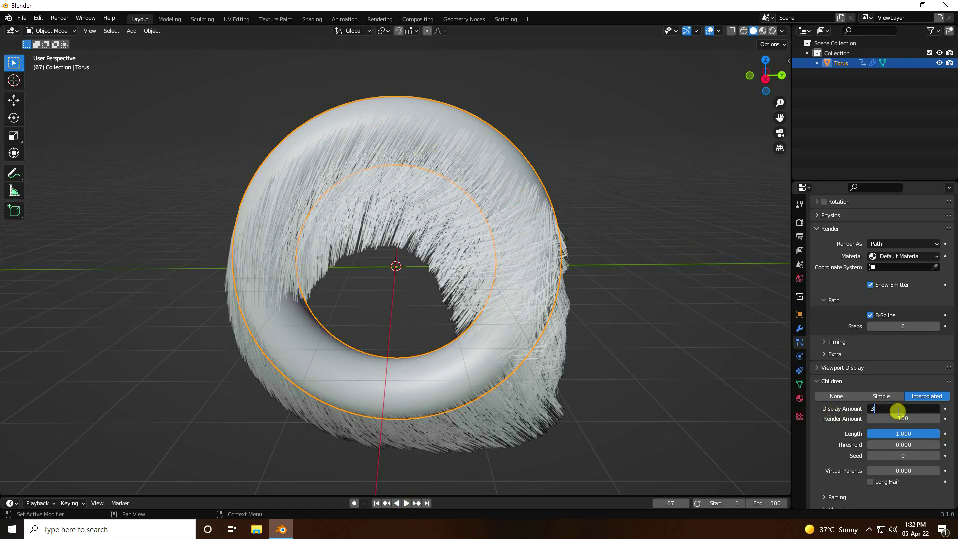
{"action": "key", "text": "Return"}
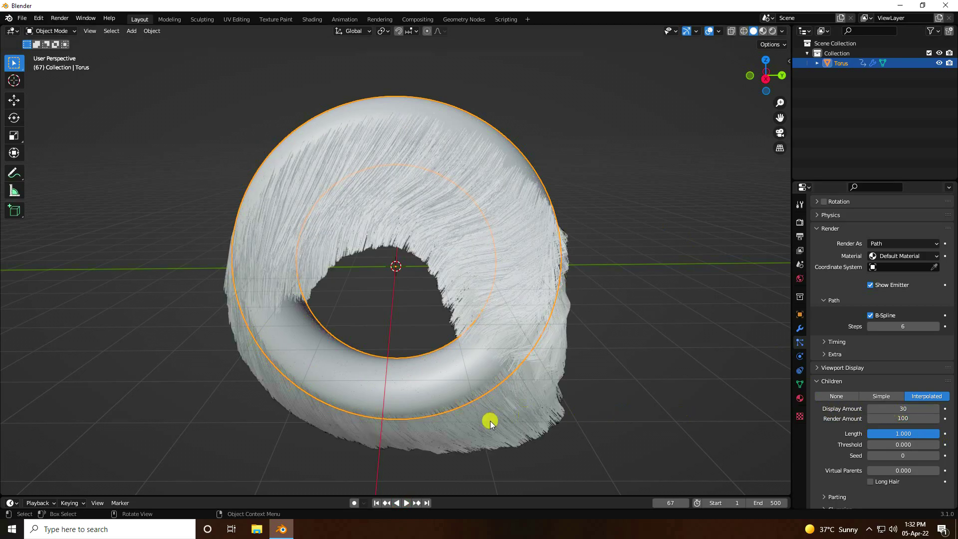
Replay the hair simulation from frame 1, then stop and reset to frame 1
{"action": "left_click", "coordinate": [376, 503]}
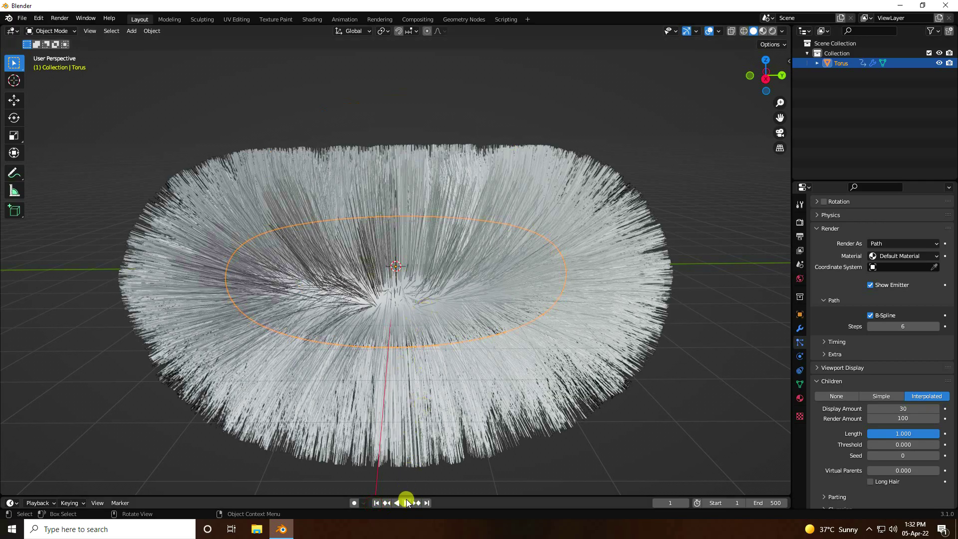
{"action": "left_click", "coordinate": [407, 502]}
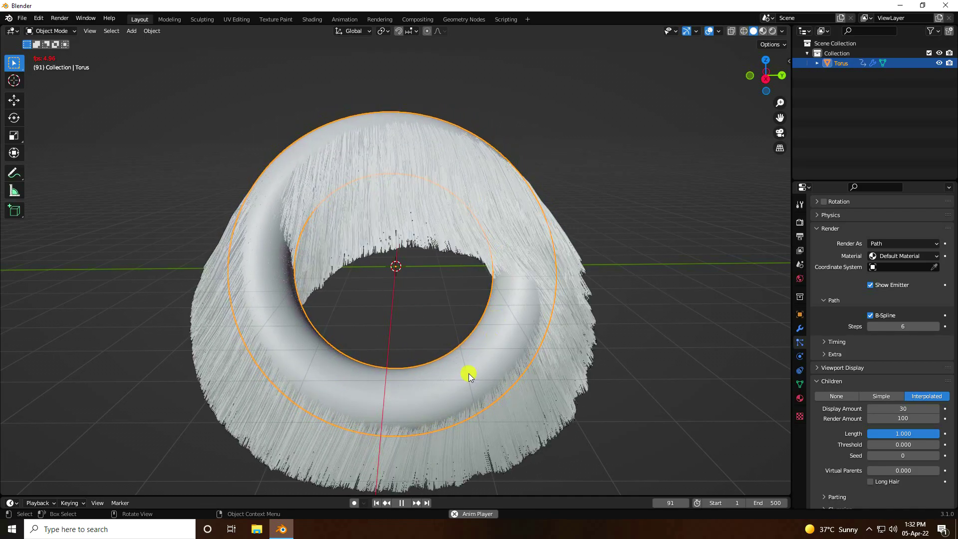
{"action": "left_click", "coordinate": [403, 503]}
{"action": "left_click", "coordinate": [377, 502]}
{"action": "left_click", "coordinate": [397, 502]}
{"action": "left_click", "coordinate": [397, 502]}
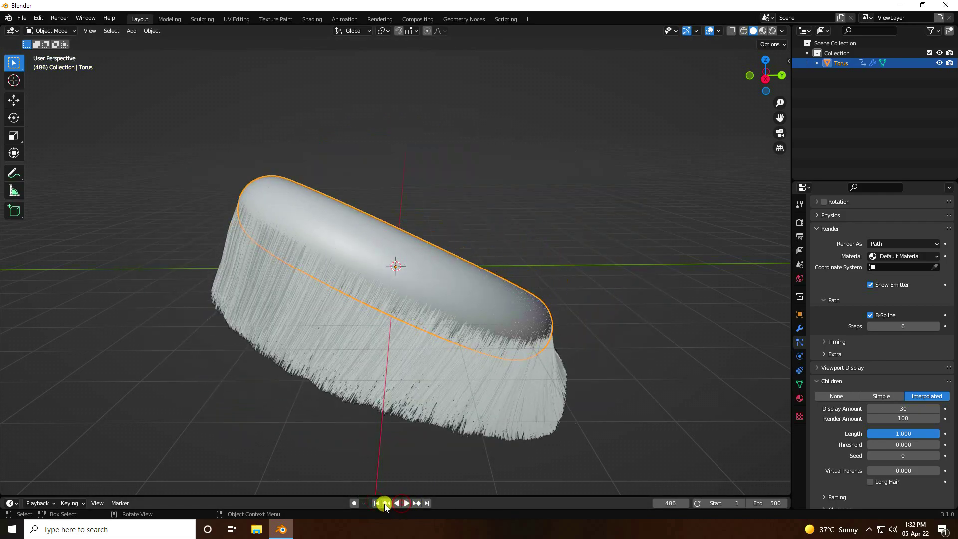
{"action": "left_click", "coordinate": [386, 503]}
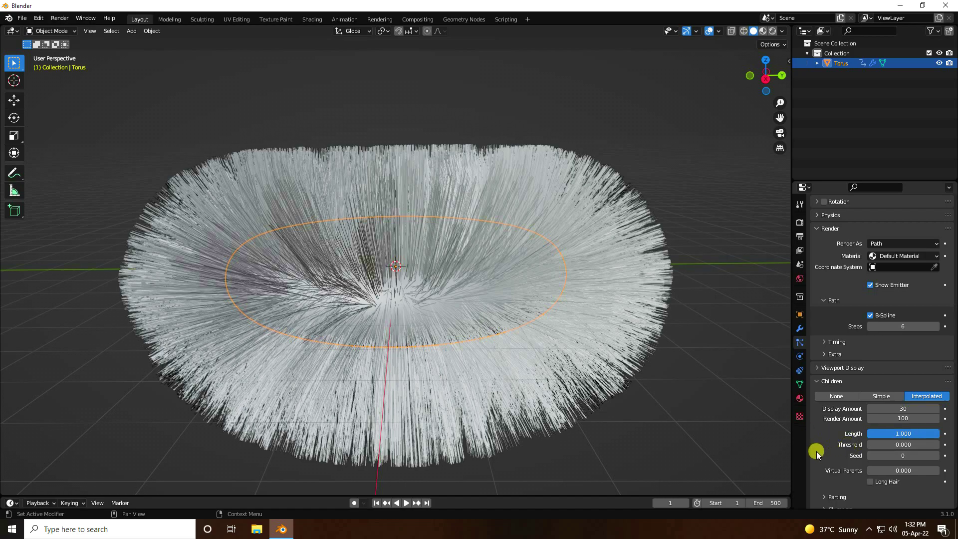
In Hair Dynamics, set Quality Steps to 6 and collision Quality to 6
{"action": "scroll", "coordinate": [815, 449], "scroll_direction": "up", "scroll_amount": 5}
{"action": "scroll", "coordinate": [815, 449], "scroll_direction": "up", "scroll_amount": 2}
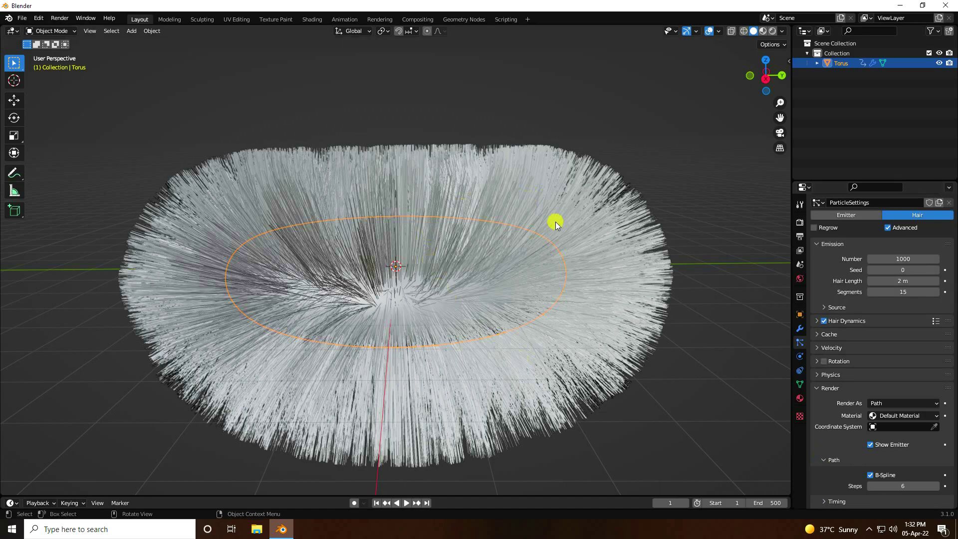
{"action": "scroll", "coordinate": [472, 235], "scroll_direction": "up", "scroll_amount": 3}
{"action": "scroll", "coordinate": [558, 283], "scroll_direction": "down", "scroll_amount": 1}
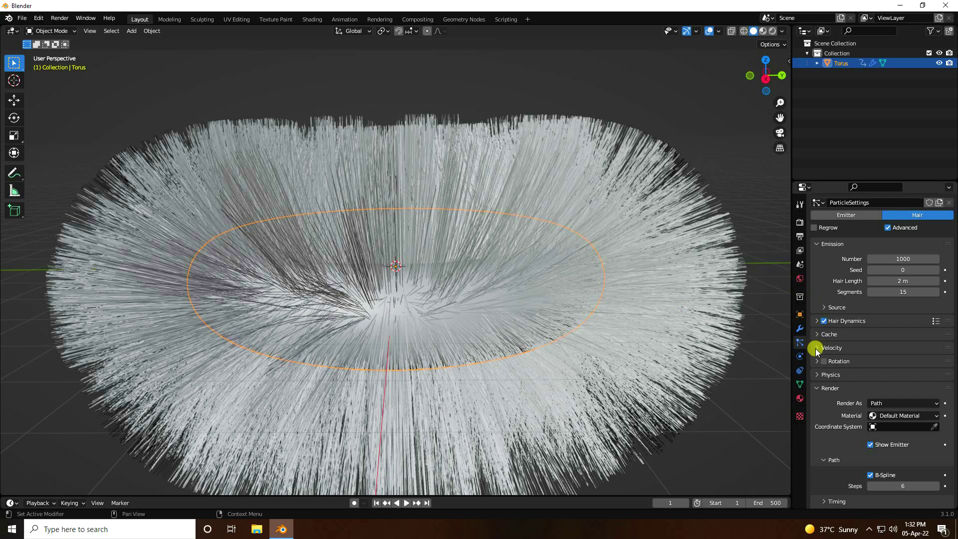
{"action": "left_click", "coordinate": [817, 322]}
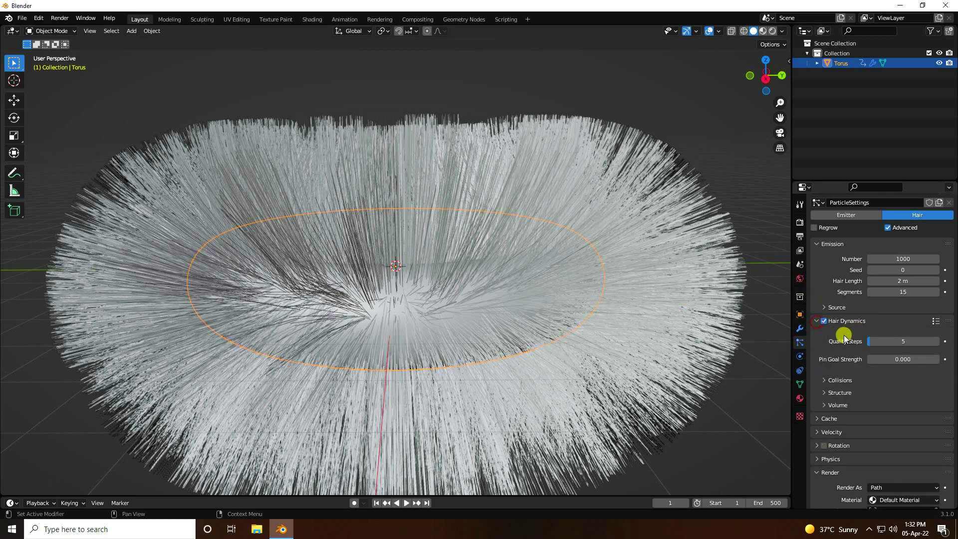
{"action": "left_click", "coordinate": [888, 342]}
{"action": "type", "text": "6"}
{"action": "key", "text": "Return"}
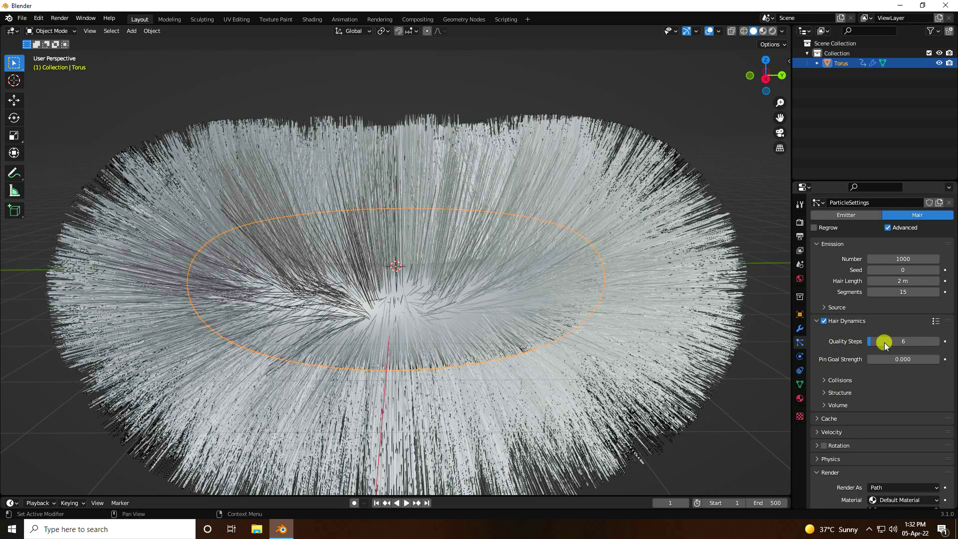
{"action": "left_click", "coordinate": [821, 381]}
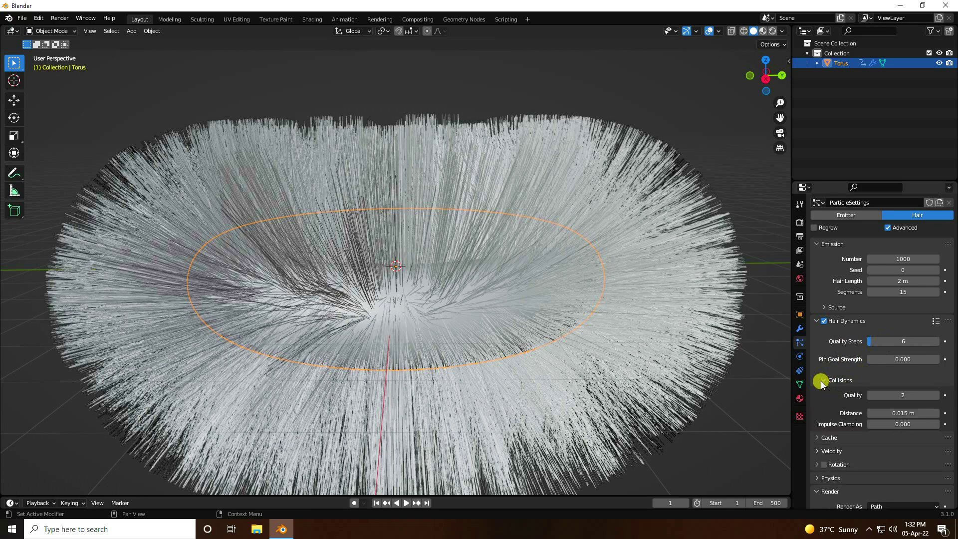
{"action": "left_click", "coordinate": [889, 394]}
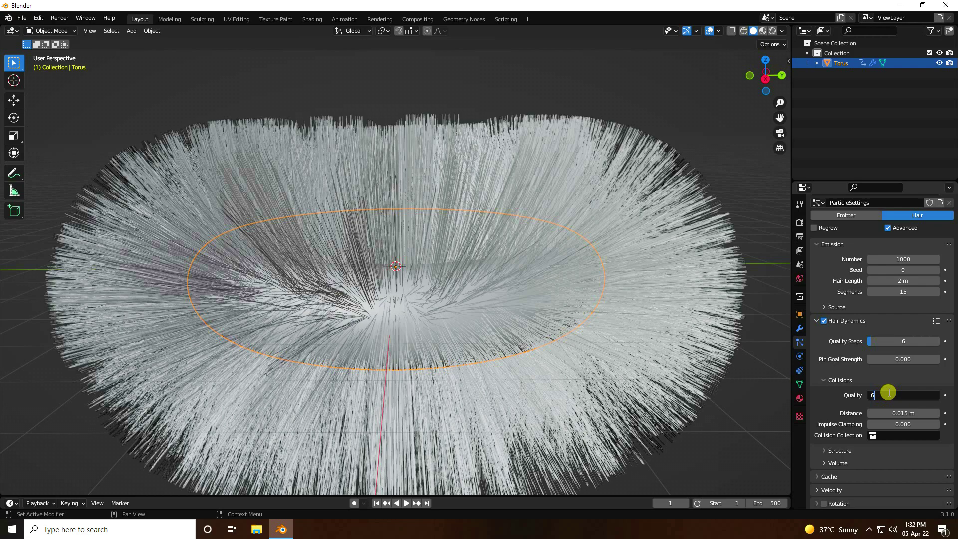
{"action": "key", "text": "Return"}
Set Structure vertex mass to 0.1 kg and Random to 0.1
{"action": "scroll", "coordinate": [826, 387], "scroll_direction": "down", "scroll_amount": 5}
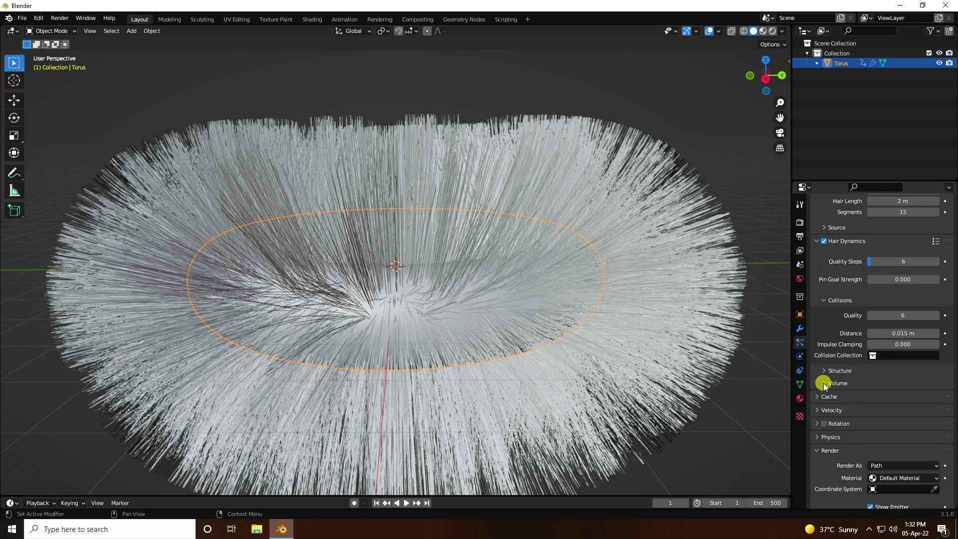
{"action": "left_click", "coordinate": [825, 370]}
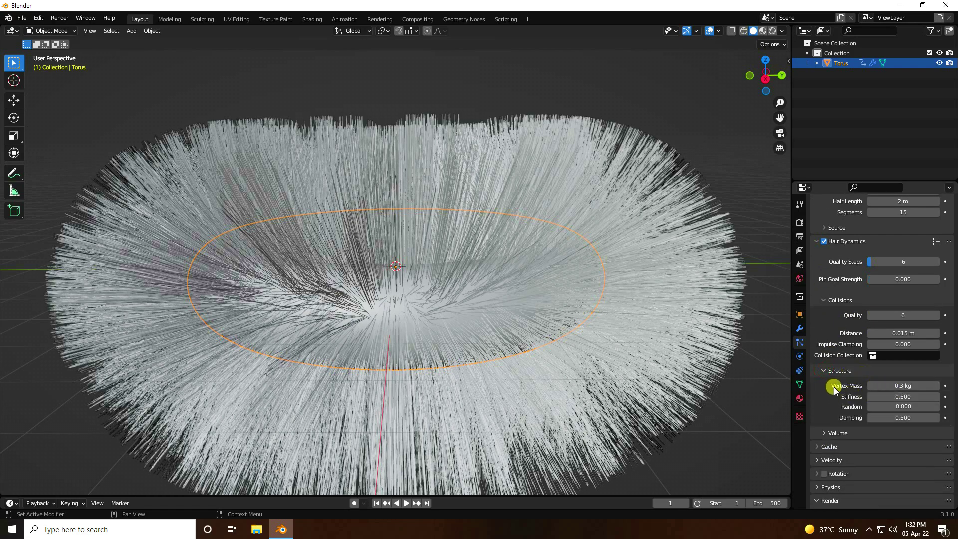
{"action": "left_click", "coordinate": [891, 385]}
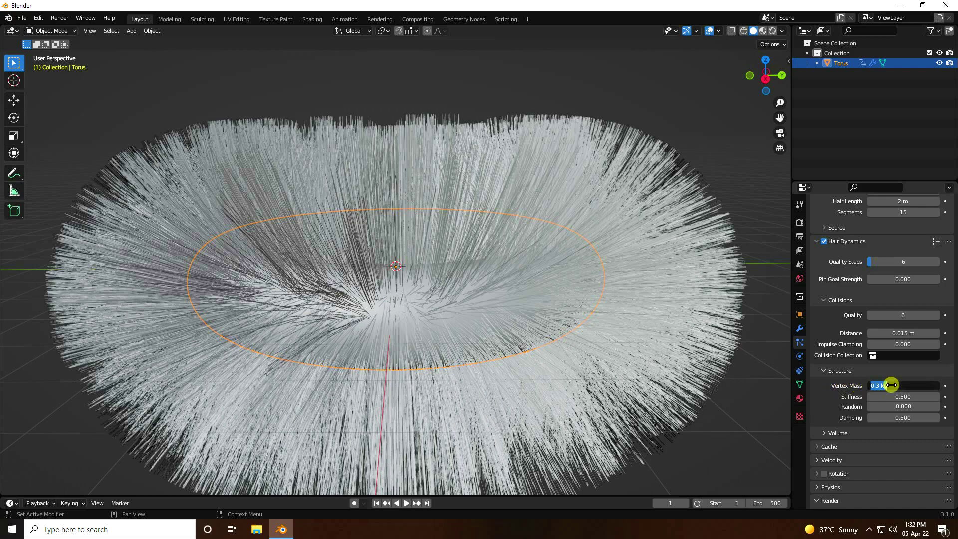
{"action": "key", "text": "Return"}
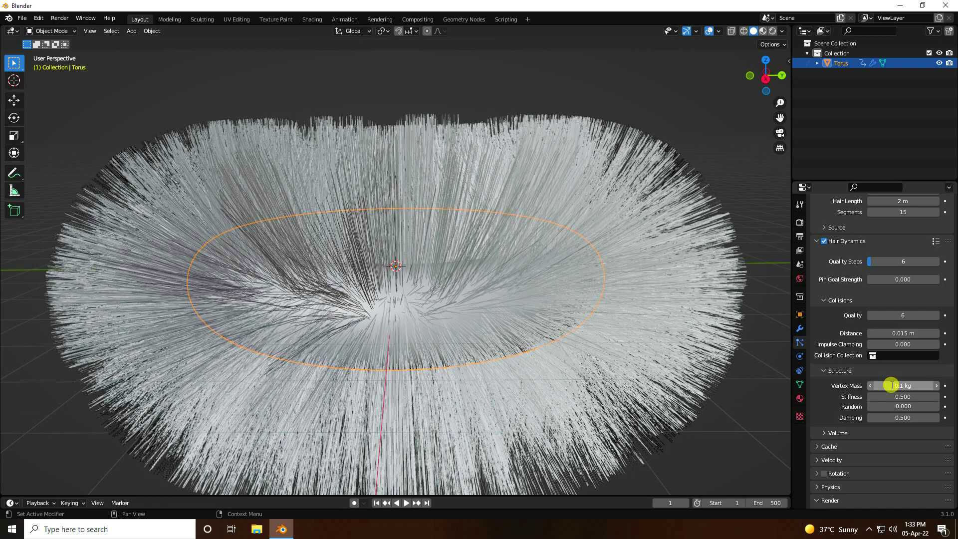
{"action": "left_click", "coordinate": [902, 408]}
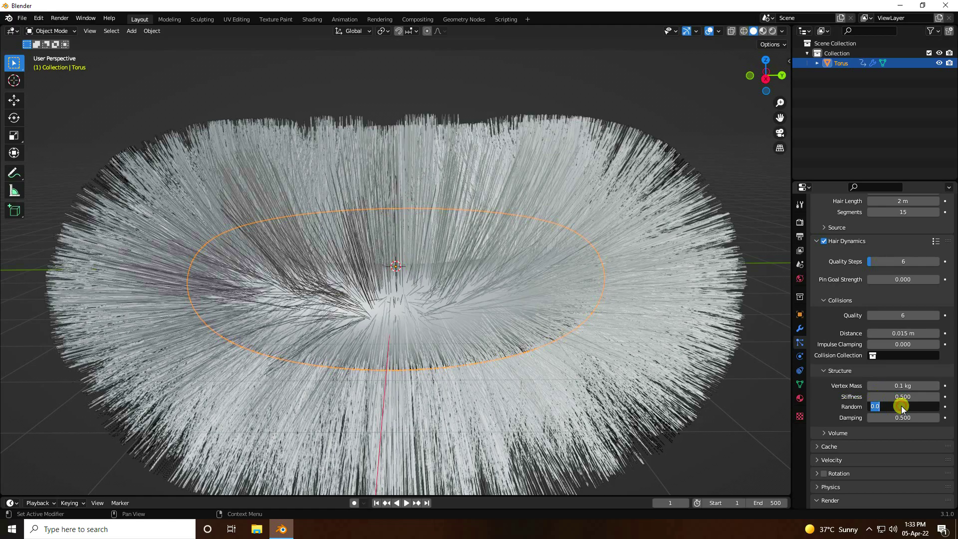
{"action": "type", "text": "0.1"}
{"action": "key", "text": "Return"}
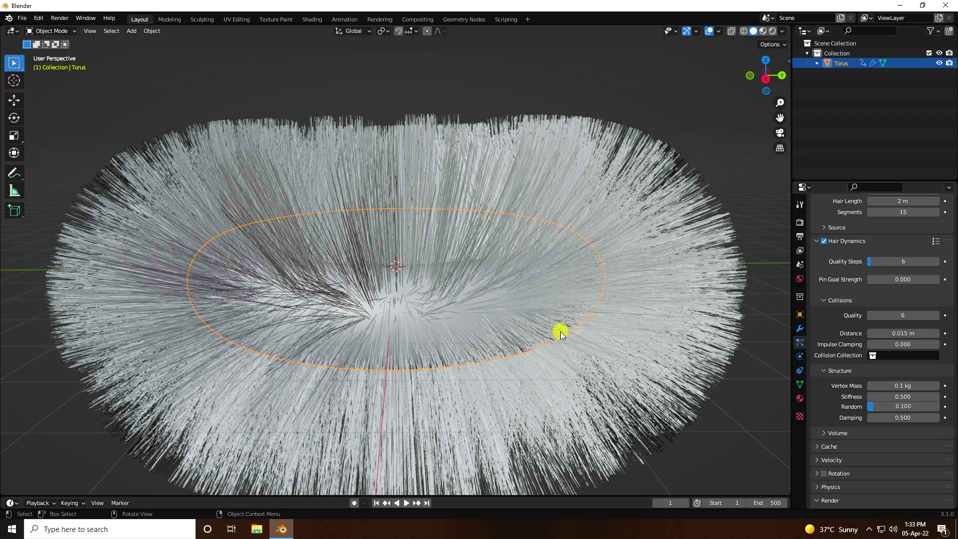
Play the hair simulation, pause at frame 22, and expand the Volume settings
{"action": "left_click", "coordinate": [407, 503]}
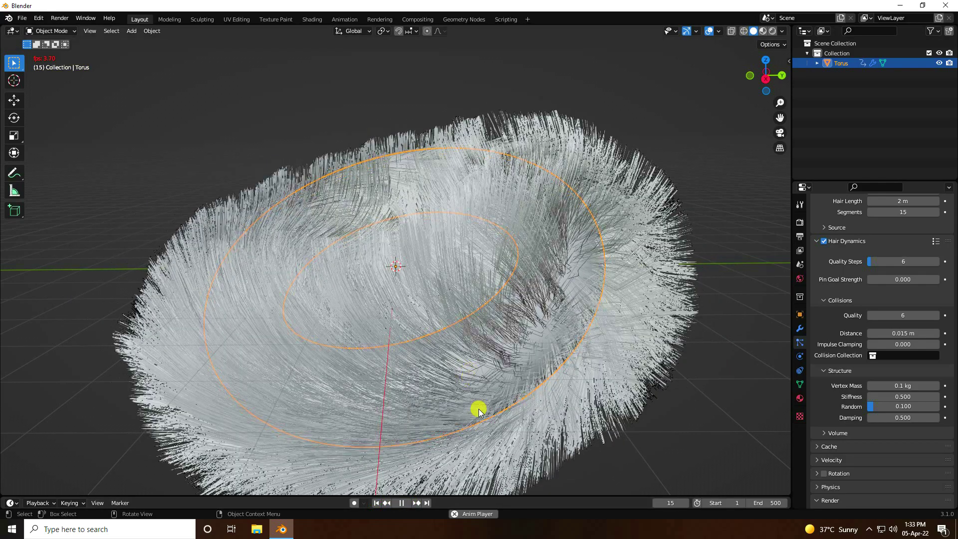
{"action": "left_click", "coordinate": [402, 503]}
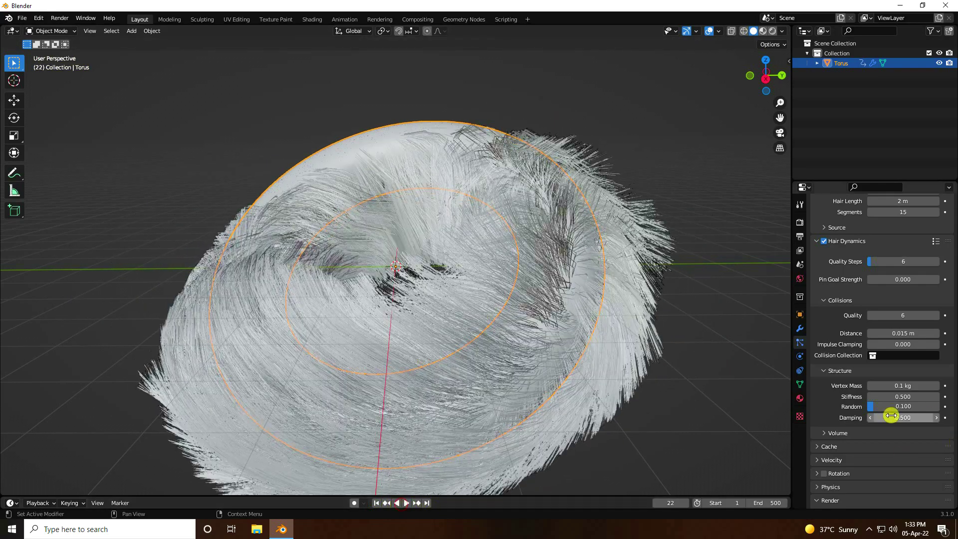
{"action": "left_click", "coordinate": [823, 432]}
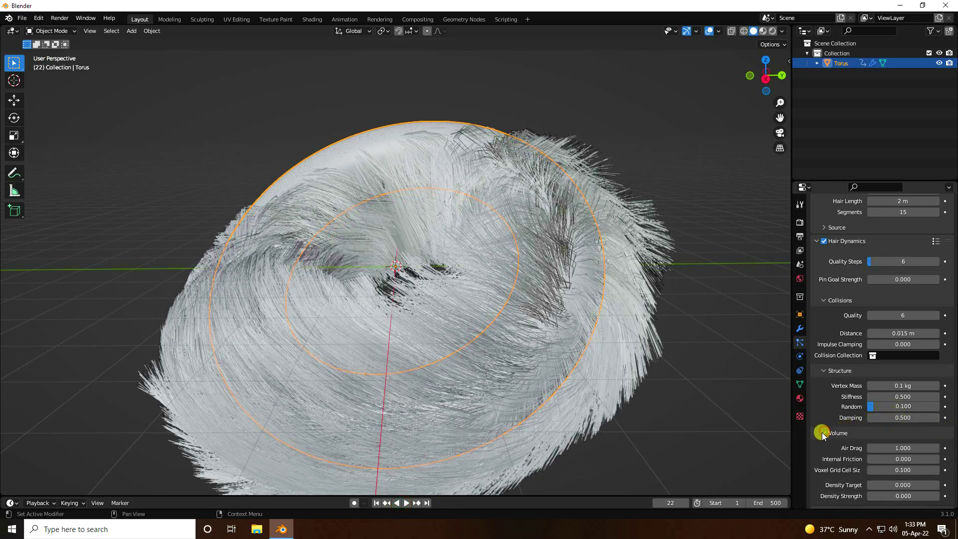
{"action": "scroll", "coordinate": [823, 449], "scroll_direction": "down", "scroll_amount": 4}
{"action": "scroll", "coordinate": [824, 451], "scroll_direction": "down", "scroll_amount": 3}
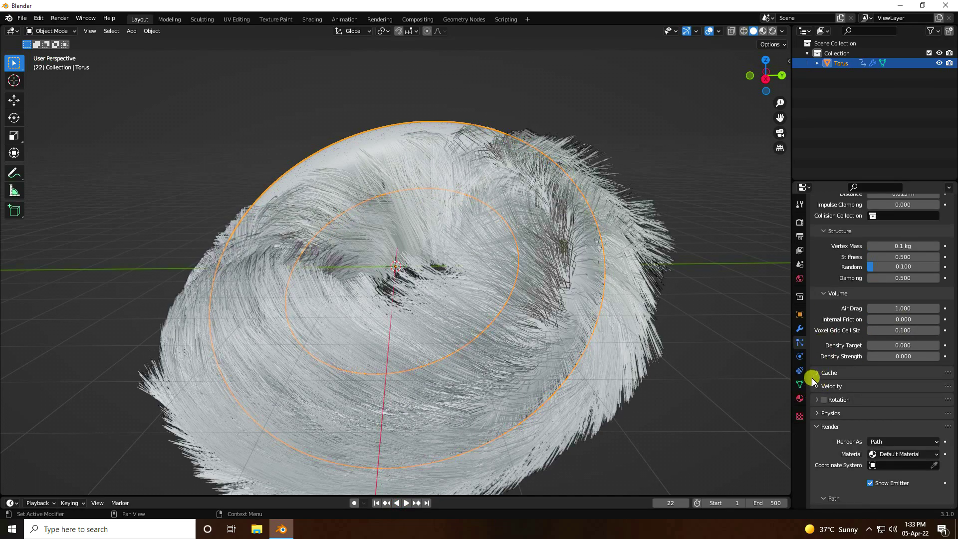
Inspect the Velocity and Physics panels, then scroll down to the Children settings
{"action": "left_click", "coordinate": [819, 387]}
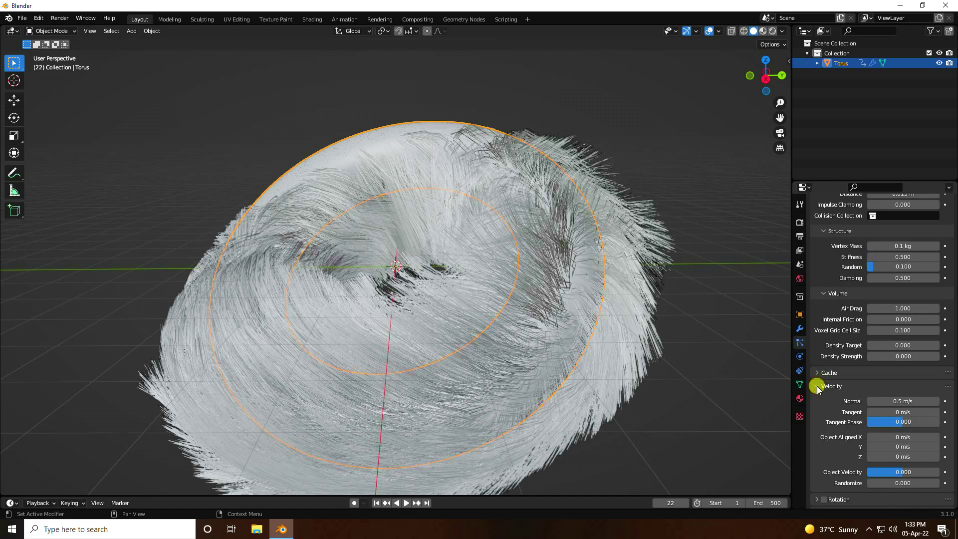
{"action": "left_click", "coordinate": [817, 387]}
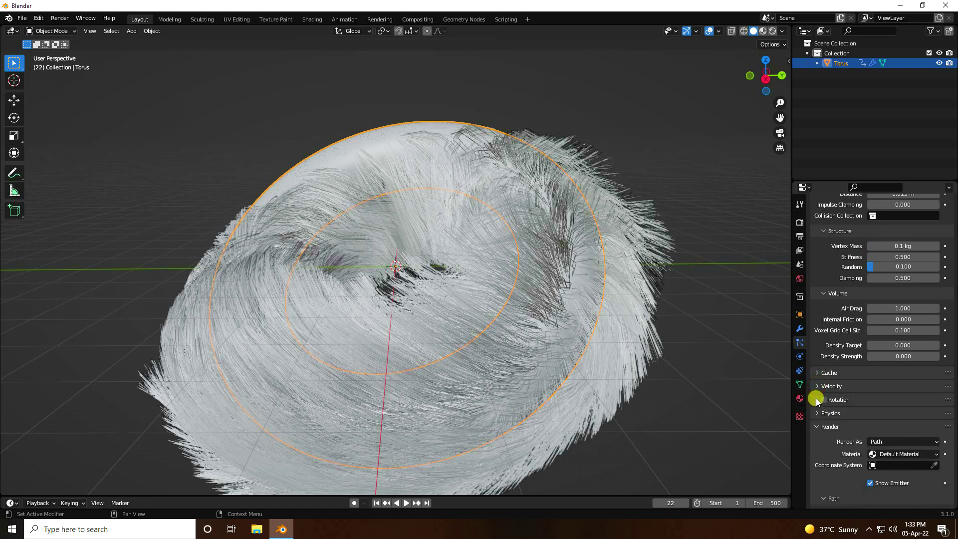
{"action": "scroll", "coordinate": [840, 417], "scroll_direction": "down", "scroll_amount": 4}
{"action": "left_click", "coordinate": [816, 333]}
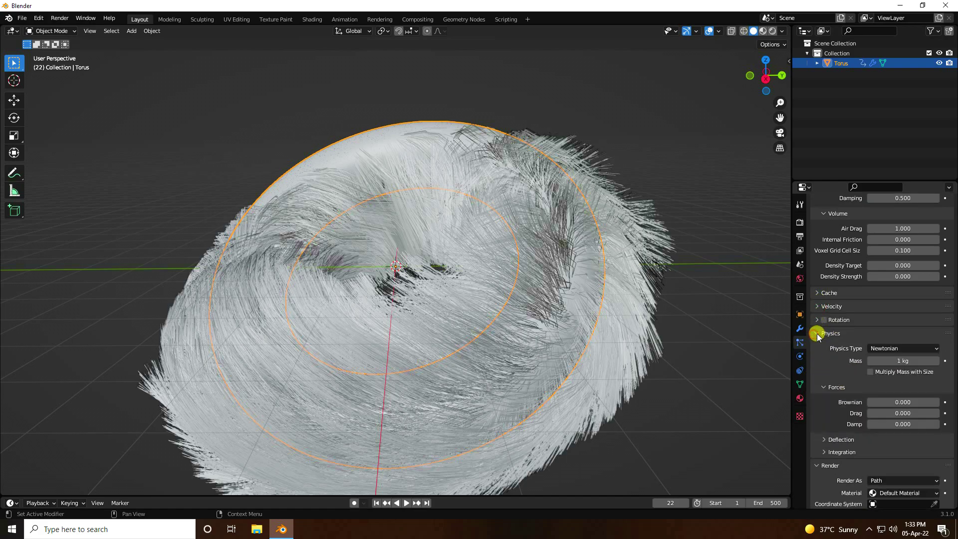
{"action": "left_click", "coordinate": [818, 332]}
{"action": "scroll", "coordinate": [822, 413], "scroll_direction": "down", "scroll_amount": 2}
{"action": "scroll", "coordinate": [823, 413], "scroll_direction": "down", "scroll_amount": 2}
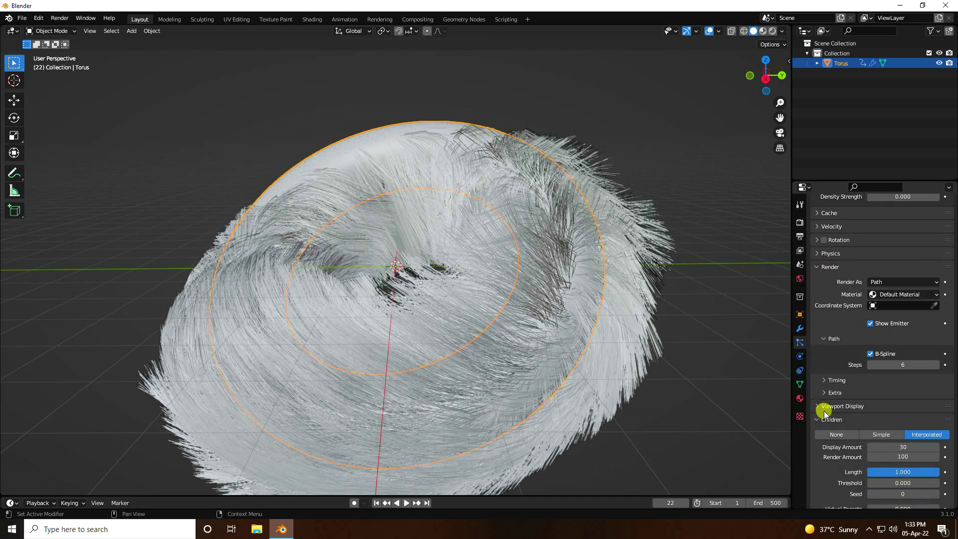
{"action": "scroll", "coordinate": [819, 413], "scroll_direction": "down", "scroll_amount": 7}
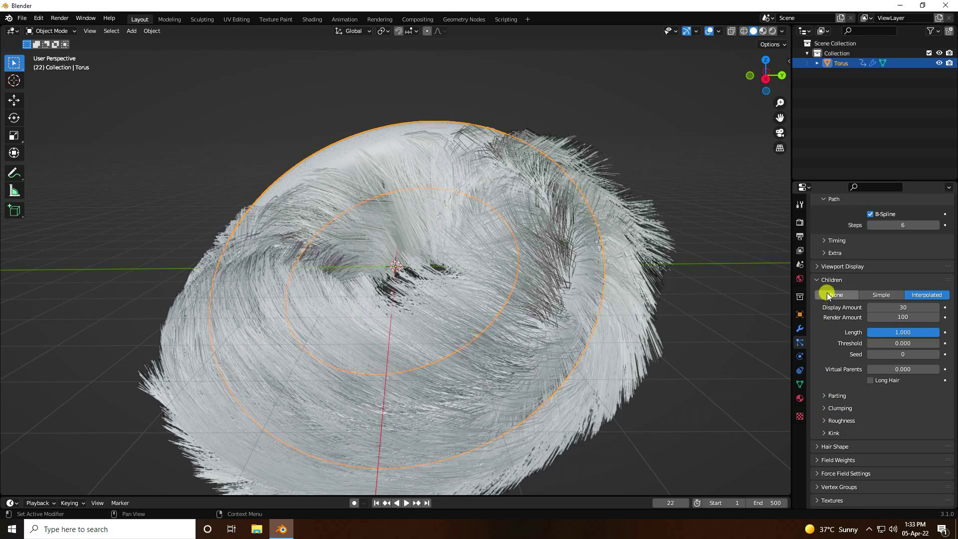
Rewind to frame 1 and set the child hair Clump to about 0.12
{"action": "left_click", "coordinate": [823, 409]}
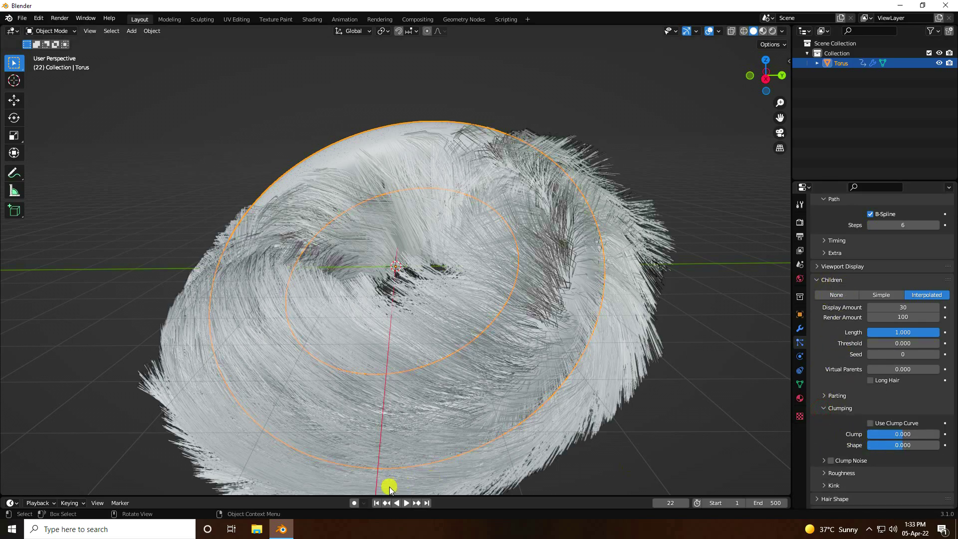
{"action": "left_click", "coordinate": [377, 503]}
{"action": "left_click_drag", "start_coordinate": [900, 435], "coordinate": [906, 434]}
Scroll down and expand the child hair Roughness settings
{"action": "scroll", "coordinate": [828, 445], "scroll_direction": "down", "scroll_amount": 3}
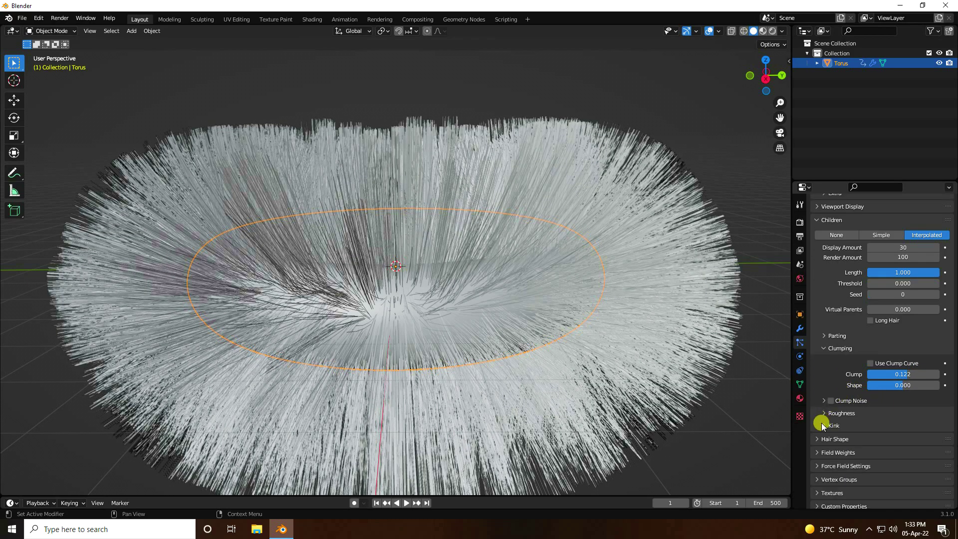
{"action": "left_click", "coordinate": [823, 416]}
{"action": "scroll", "coordinate": [819, 438], "scroll_direction": "down", "scroll_amount": 1}
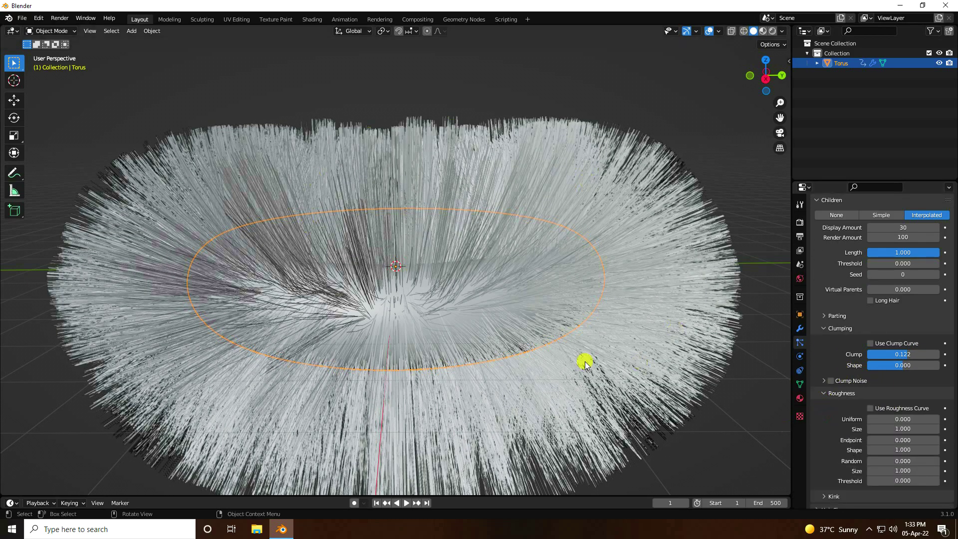
Set the child Roughness Endpoint and Random values to 0.1
{"action": "left_click", "coordinate": [900, 442]}
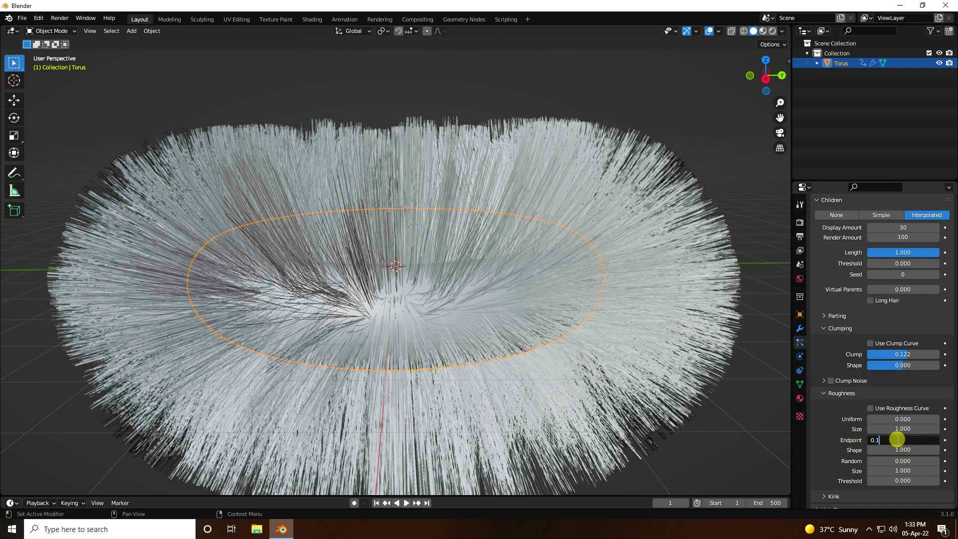
{"action": "type", "text": "0.1"}
{"action": "key", "text": "Return"}
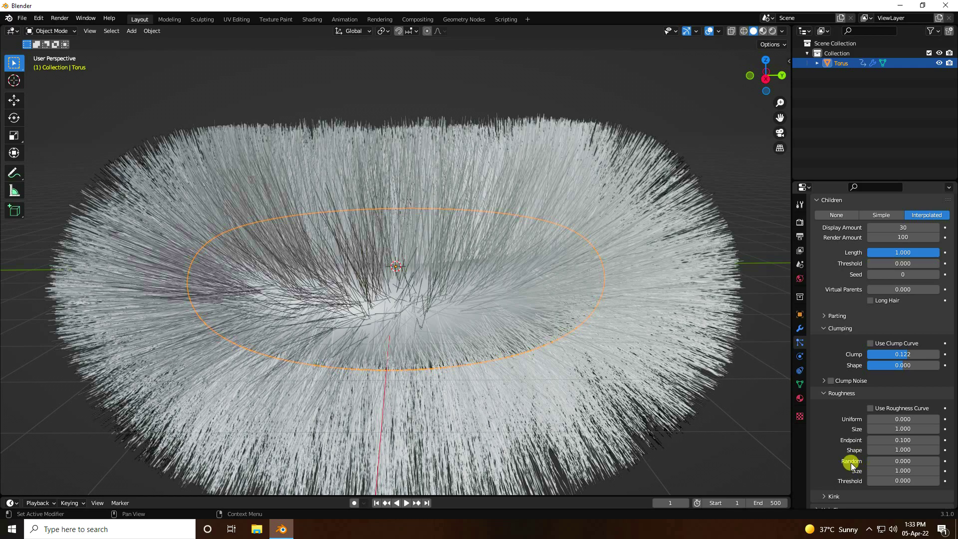
{"action": "left_click", "coordinate": [900, 461]}
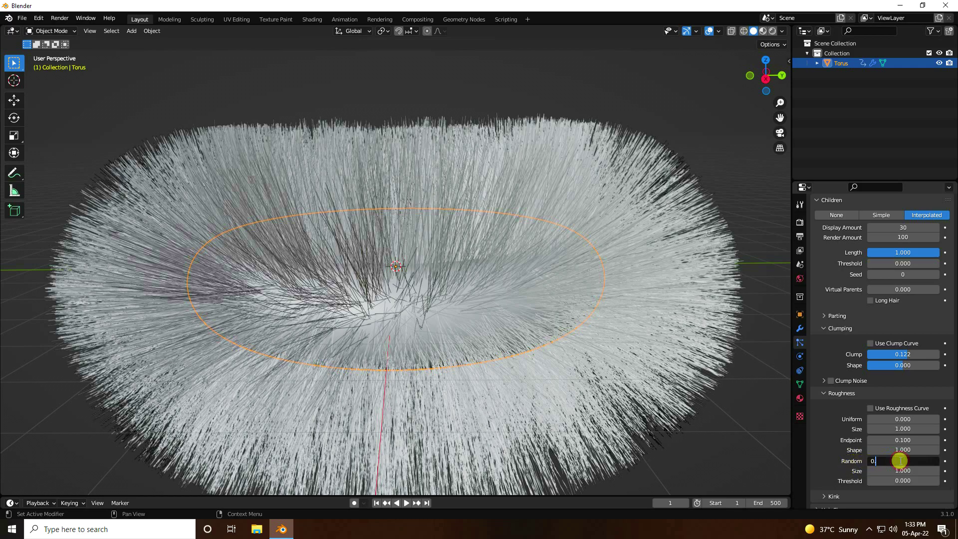
{"action": "type", "text": "0.1"}
{"action": "key", "text": "Return"}
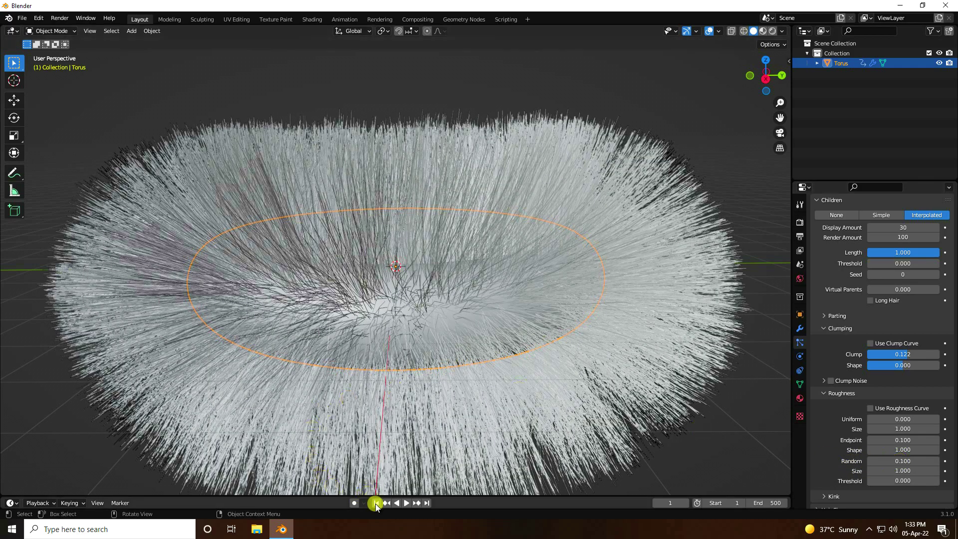
Play and then stop the animation to preview the rougher hair
{"action": "left_click", "coordinate": [402, 505]}
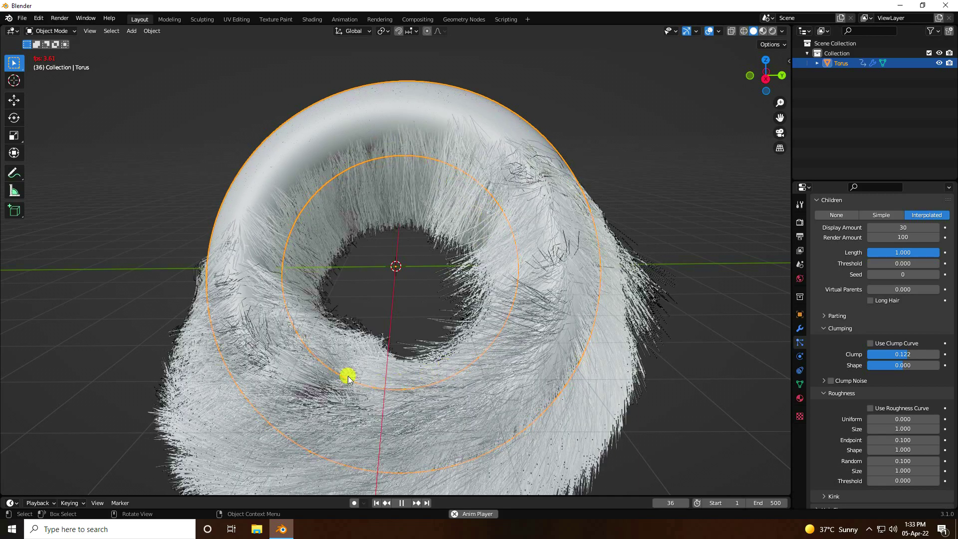
{"action": "left_click", "coordinate": [402, 503]}
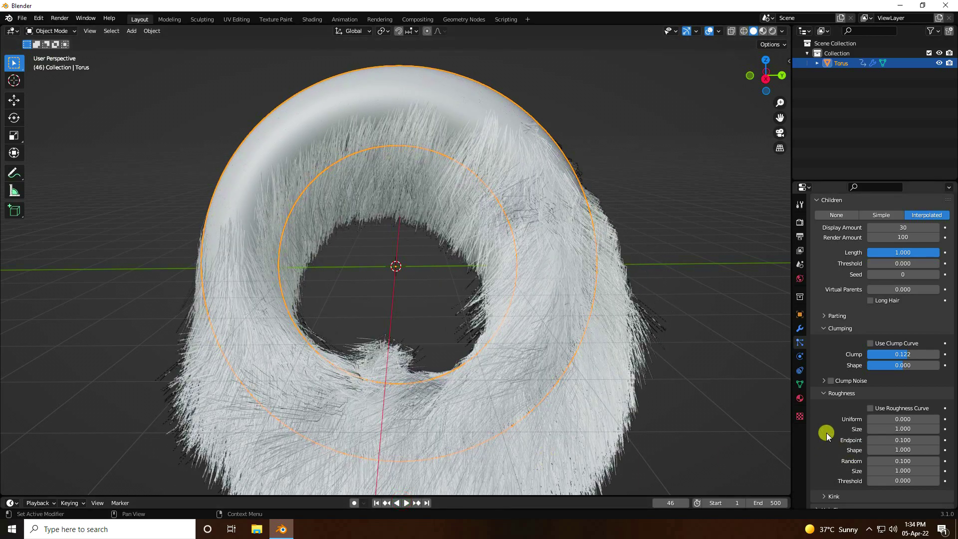
{"action": "scroll", "coordinate": [827, 435], "scroll_direction": "down", "scroll_amount": 5}
Set the child hair Kink Type to Radial
{"action": "left_click", "coordinate": [824, 421]}
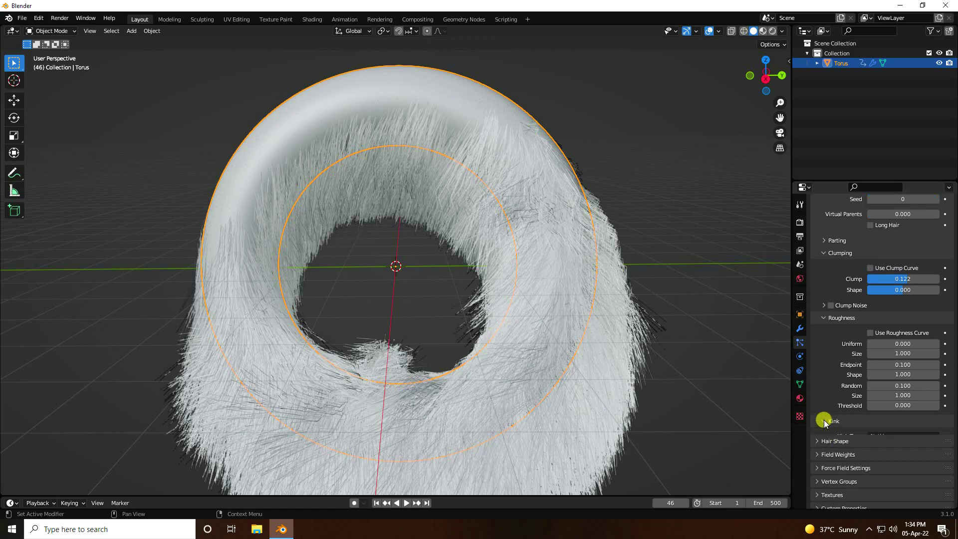
{"action": "left_click", "coordinate": [879, 436]}
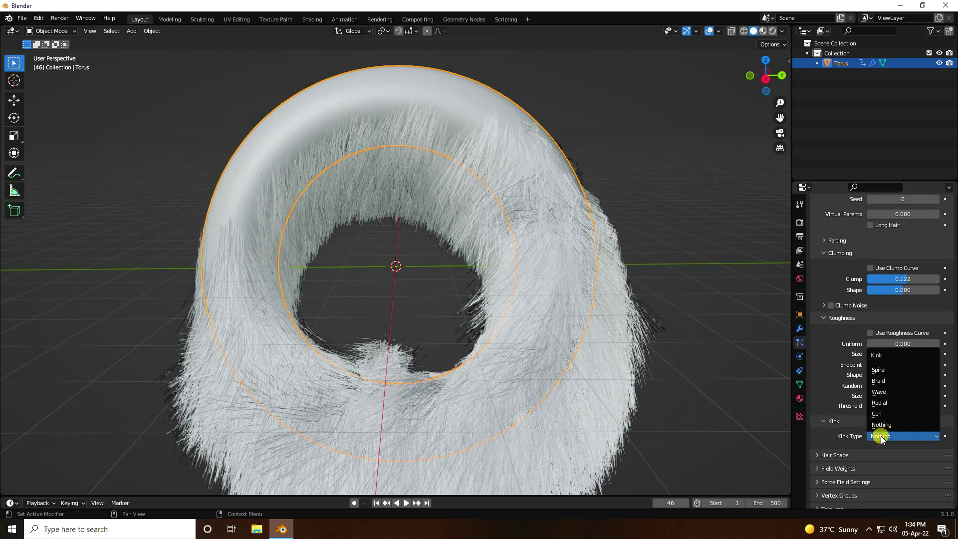
{"action": "left_click", "coordinate": [879, 402]}
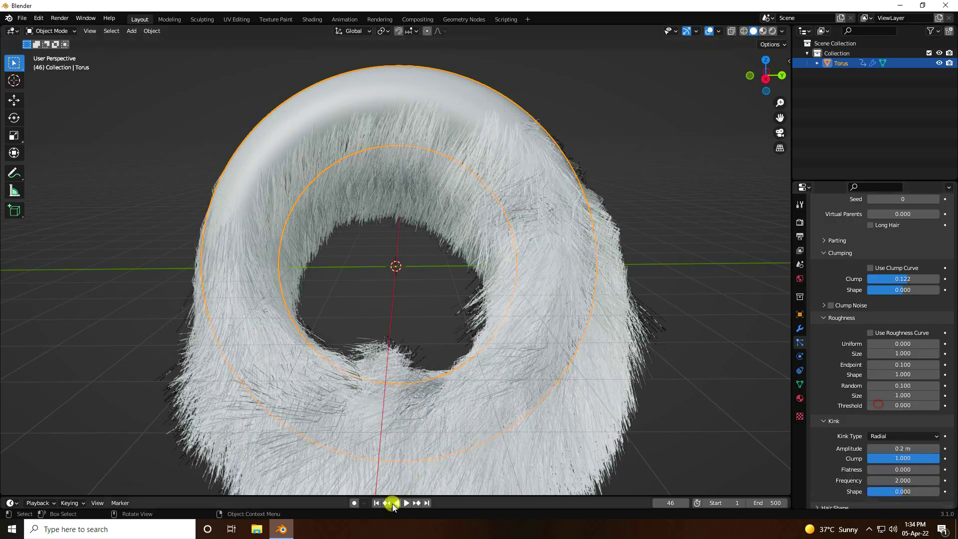
Play and stop the animation to preview the kinked hair, then rewind to frame 1
{"action": "left_click", "coordinate": [377, 503]}
{"action": "left_click", "coordinate": [403, 503]}
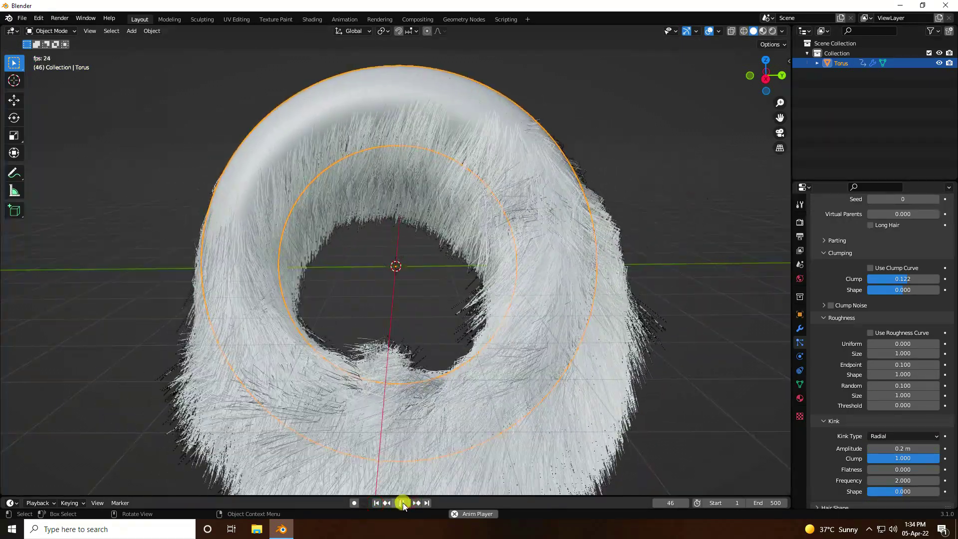
{"action": "left_click", "coordinate": [403, 504]}
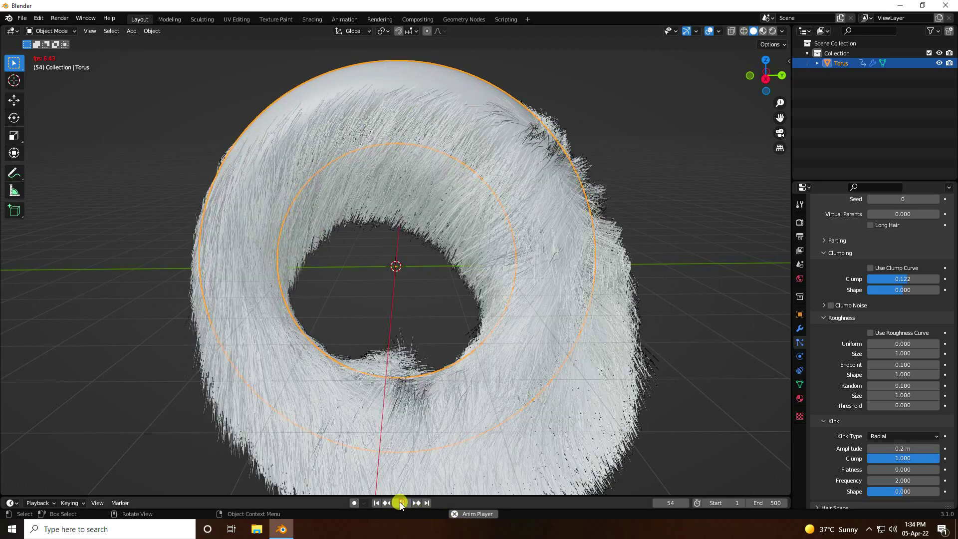
{"action": "left_click", "coordinate": [377, 503]}
{"action": "scroll", "coordinate": [439, 194], "scroll_direction": "down", "scroll_amount": 1}
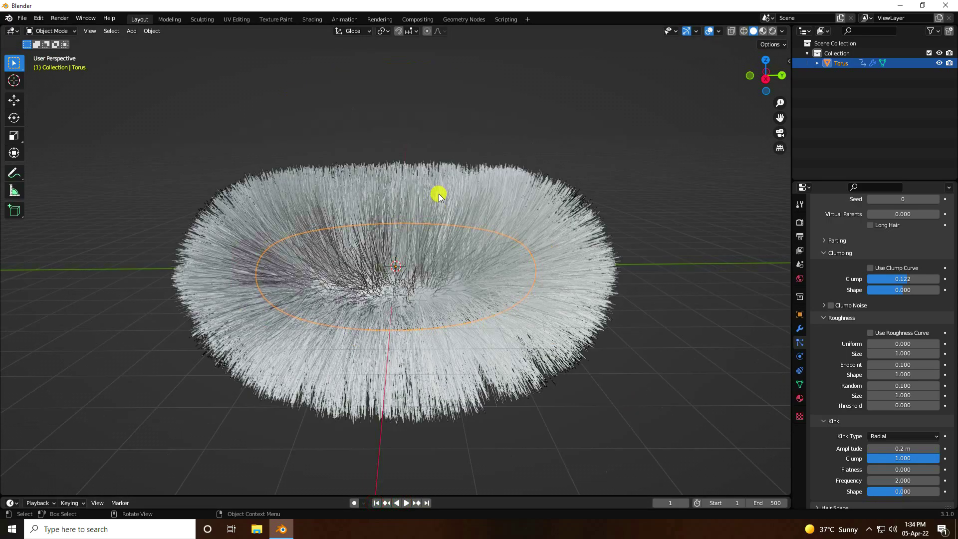
{"action": "scroll", "coordinate": [411, 246], "scroll_direction": "down", "scroll_amount": 1}
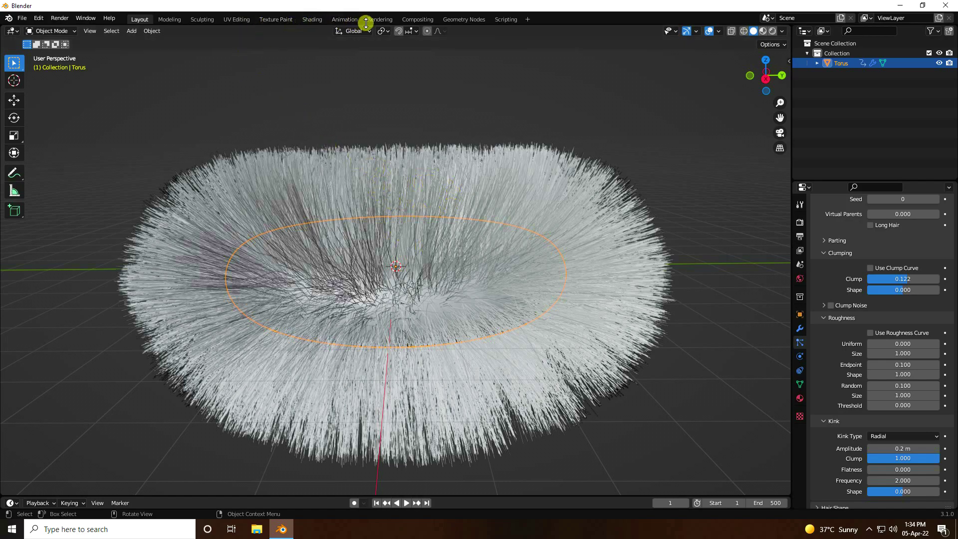
Switch to the Shading workspace and create a new material for the torus
{"action": "left_click", "coordinate": [312, 20]}
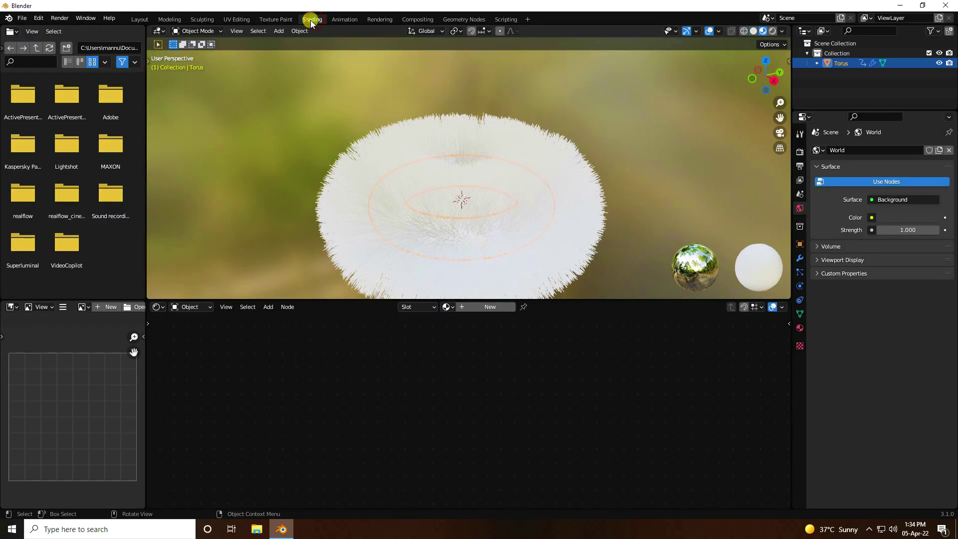
{"action": "left_click", "coordinate": [462, 310]}
{"action": "scroll", "coordinate": [392, 378], "scroll_direction": "up", "scroll_amount": 1}
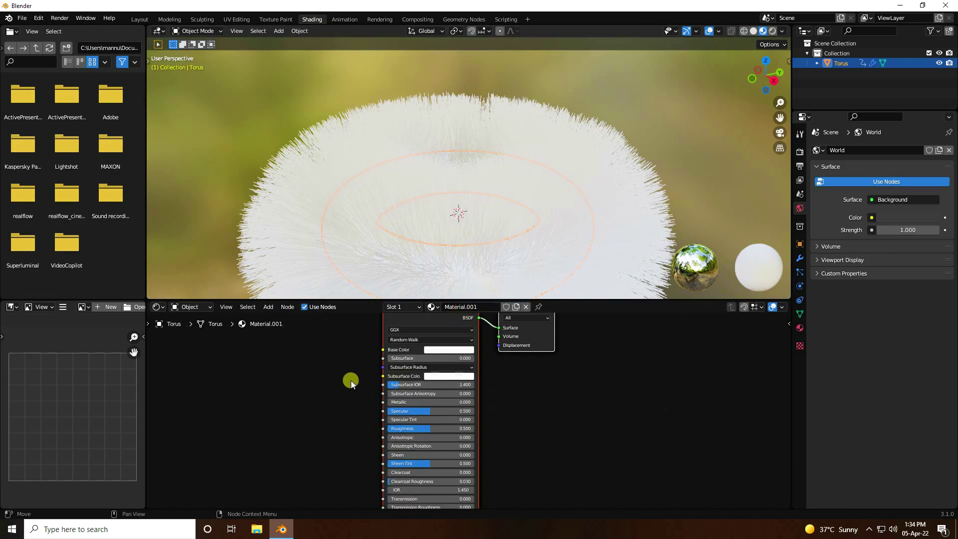
{"action": "middle_click_drag", "start_coordinate": [352, 380], "coordinate": [412, 424]}
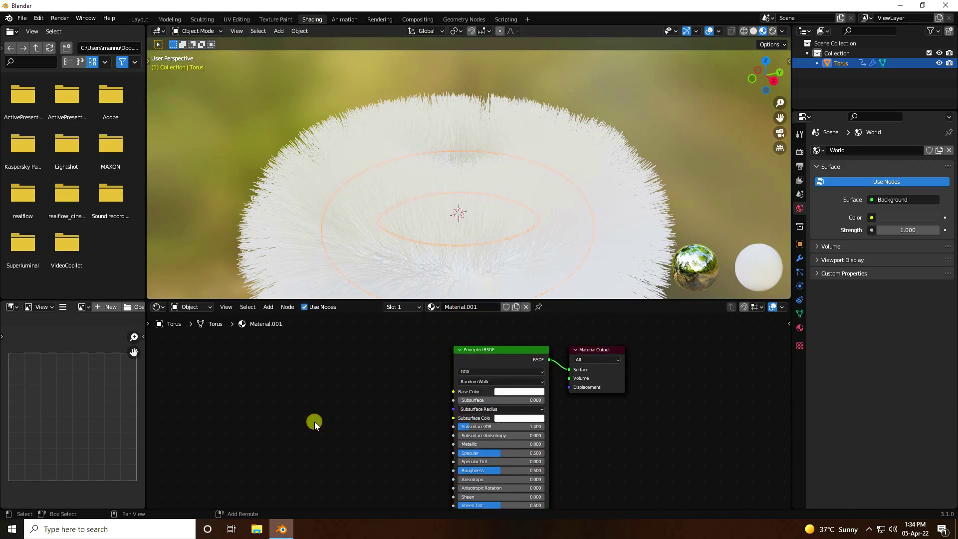
Add a ColorRamp node and connect its Color to the Principled BSDF Base Color
{"action": "key", "text": "shift+a"}
{"action": "left_click", "coordinate": [280, 403]}
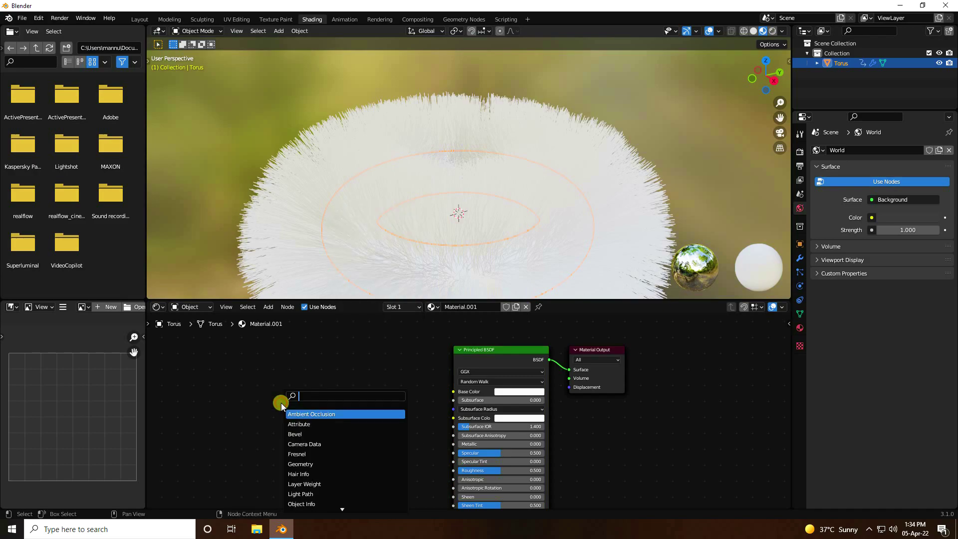
{"action": "type", "text": "colo"}
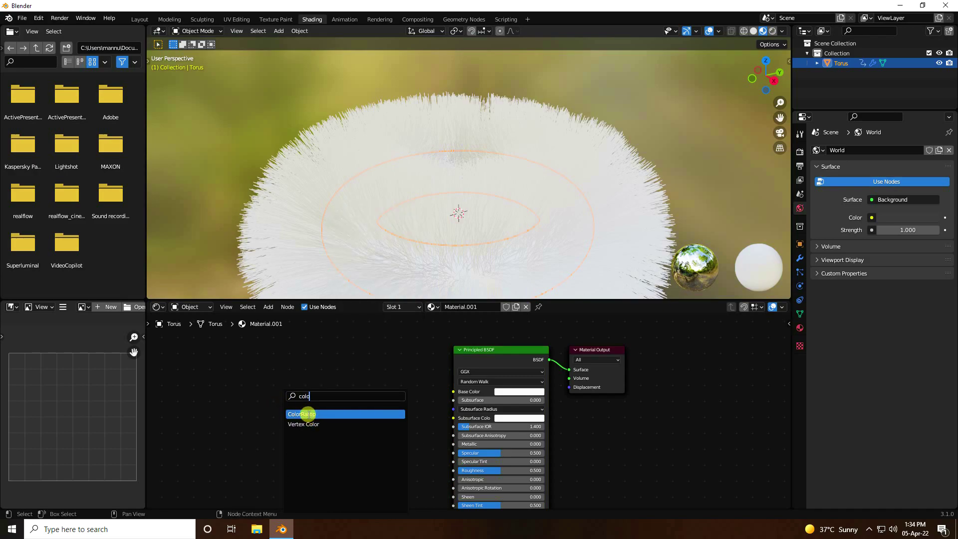
{"action": "left_click", "coordinate": [308, 414]}
{"action": "left_click", "coordinate": [332, 365]}
{"action": "scroll", "coordinate": [387, 355], "scroll_direction": "up", "scroll_amount": 1}
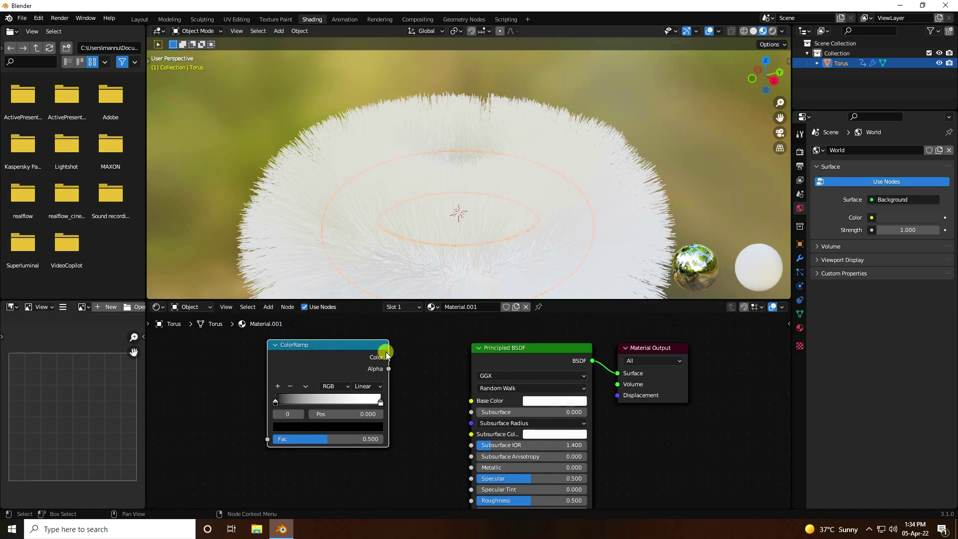
{"action": "left_click_drag", "start_coordinate": [387, 357], "coordinate": [472, 401]}
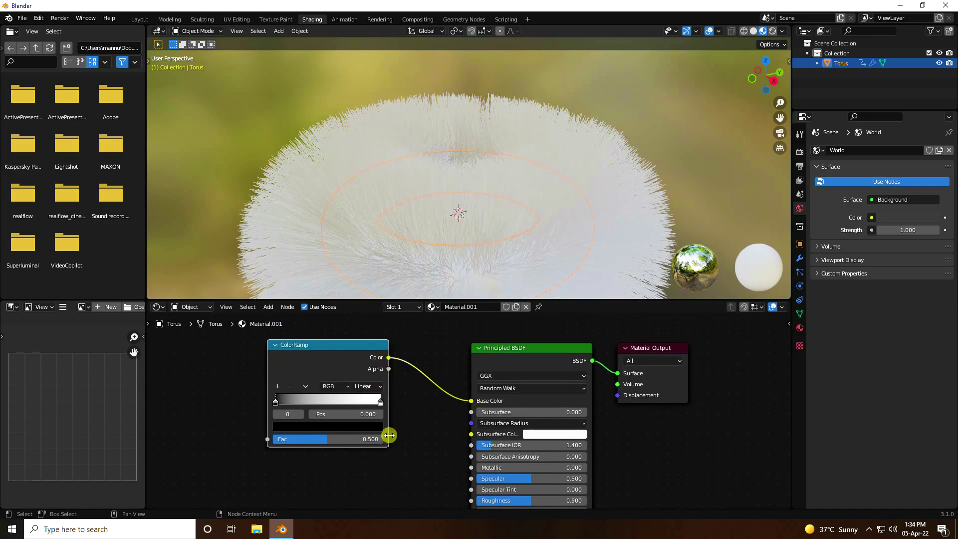
Add a Musgrave Texture node via node search
{"action": "middle_click_drag", "start_coordinate": [388, 435], "coordinate": [484, 456]}
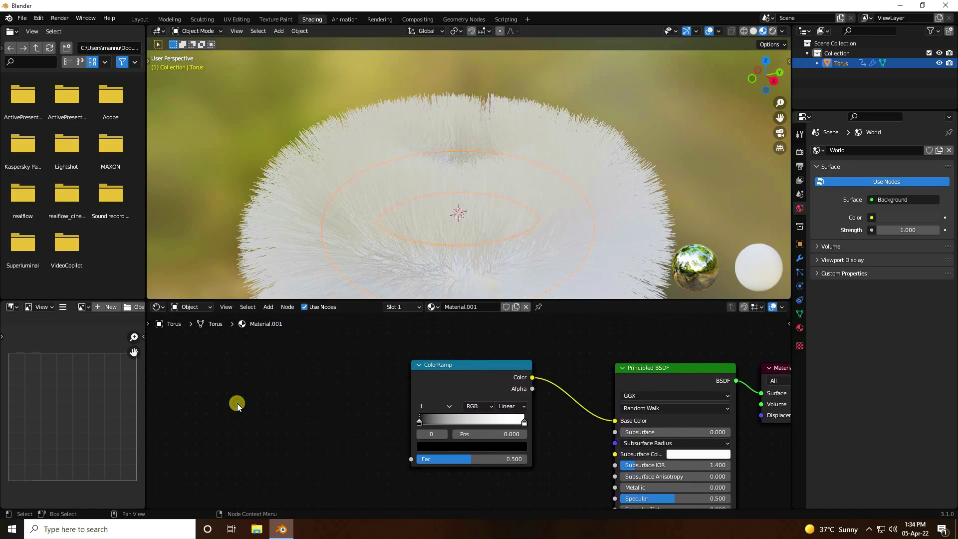
{"action": "key", "text": "shift+a"}
{"action": "left_click", "coordinate": [238, 402]}
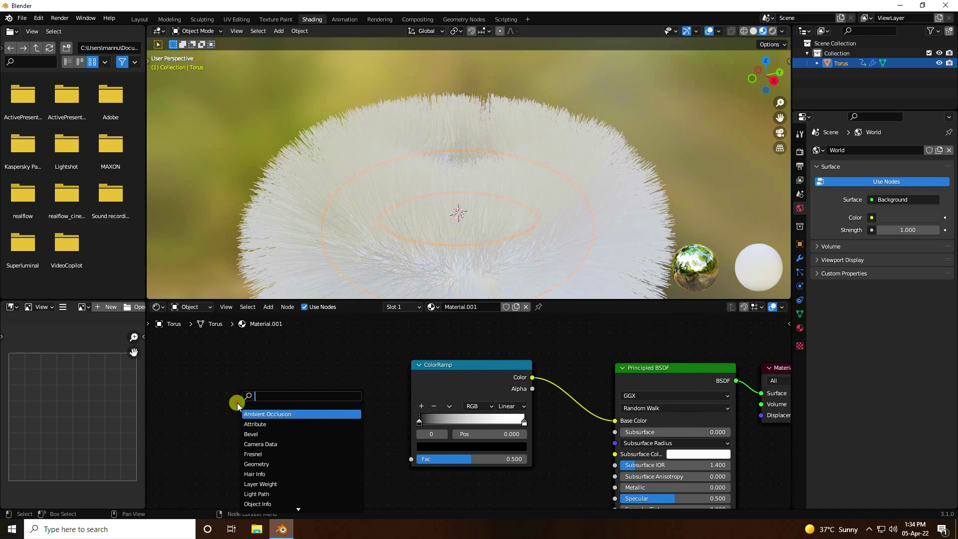
{"action": "type", "text": "m"}
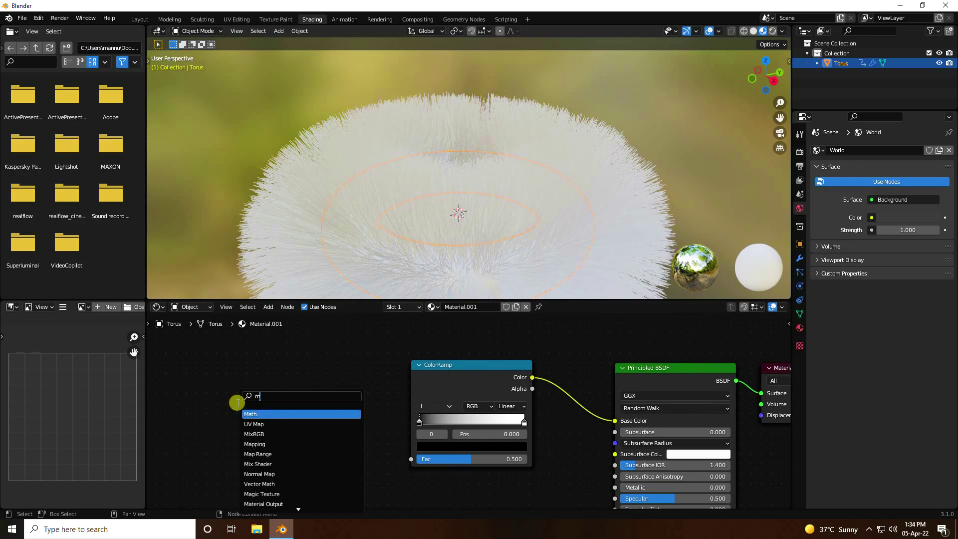
{"action": "type", "text": "us"}
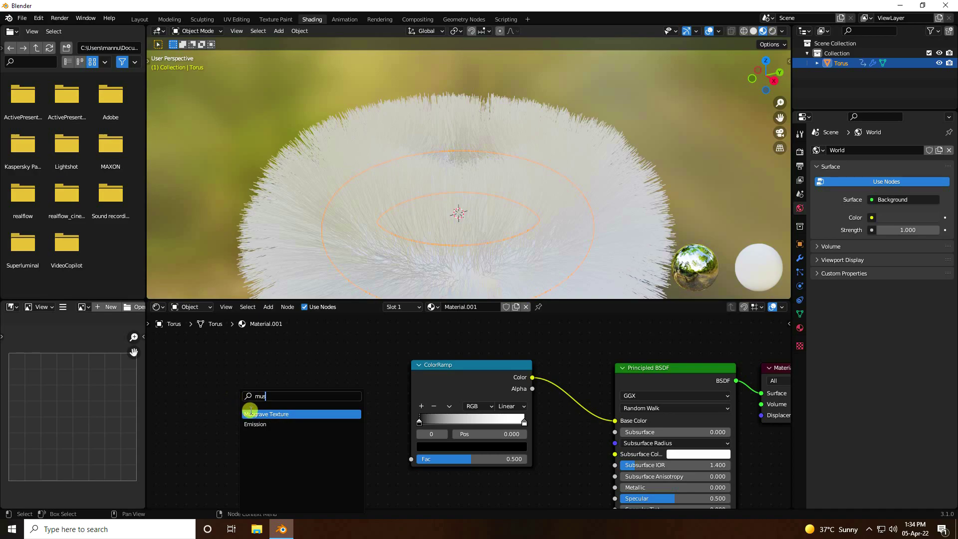
{"action": "left_click", "coordinate": [273, 416]}
Place the Musgrave Texture left of the ColorRamp and connect its Height to the ColorRamp Fac
{"action": "left_click", "coordinate": [302, 367]}
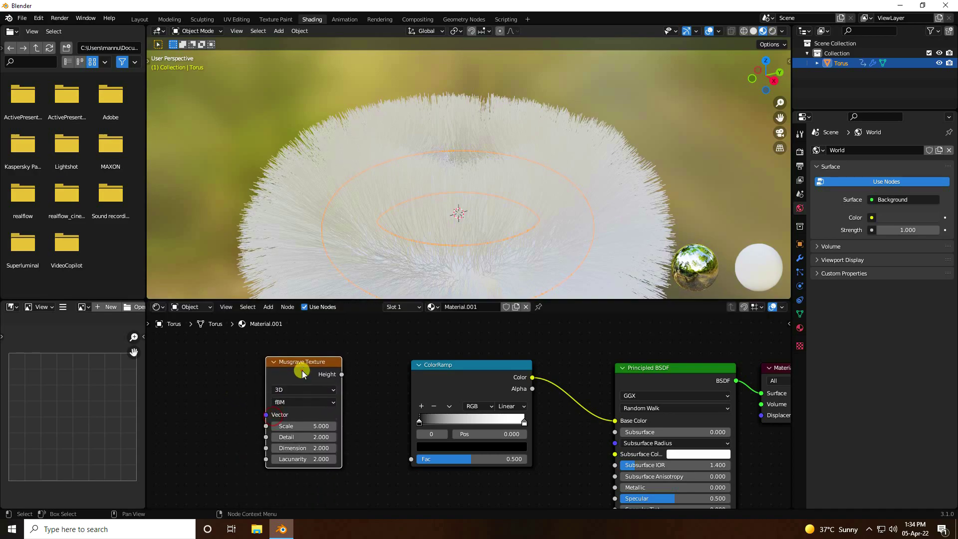
{"action": "left_click_drag", "start_coordinate": [342, 374], "coordinate": [345, 393]}
{"action": "left_click_drag", "start_coordinate": [401, 457], "coordinate": [406, 460]}
{"action": "left_click_drag", "start_coordinate": [291, 364], "coordinate": [302, 376]}
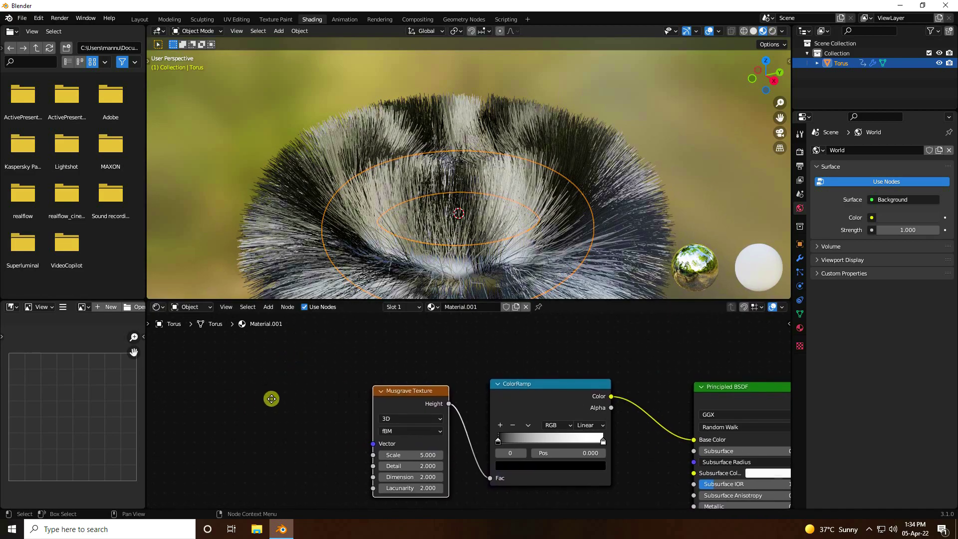
{"action": "left_click", "coordinate": [271, 399]}
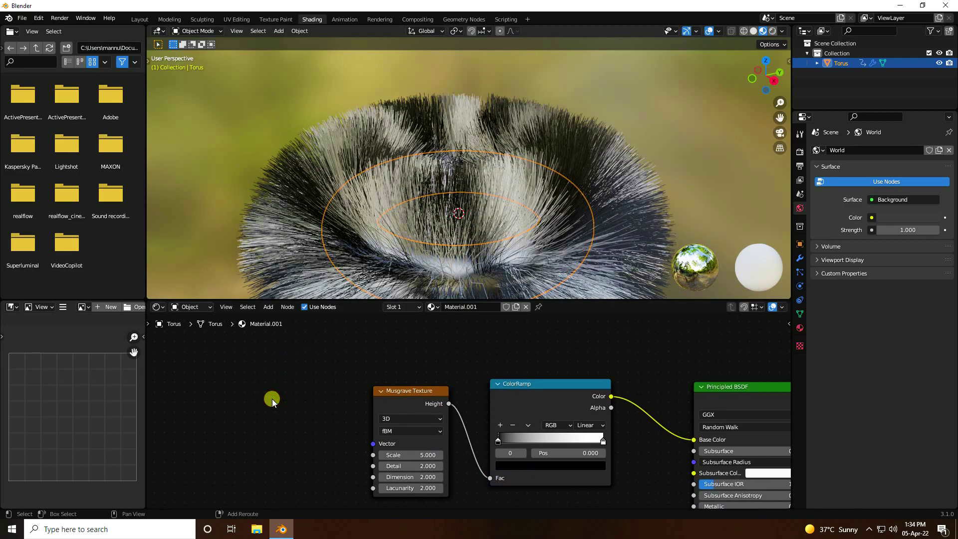
Add a Wave Texture node and connect its Color to the Musgrave Vector input
{"action": "key", "text": "shift+a"}
{"action": "left_click", "coordinate": [271, 399]}
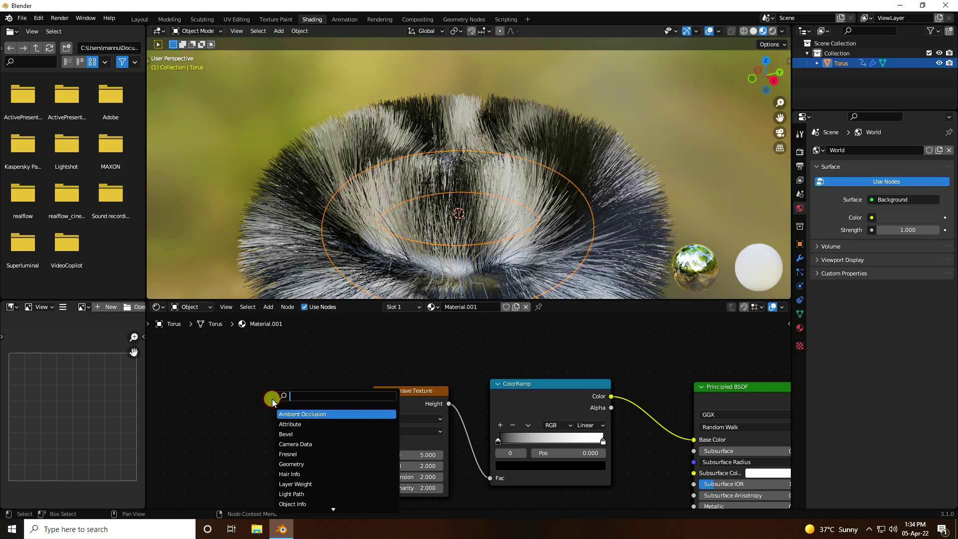
{"action": "type", "text": "wav"}
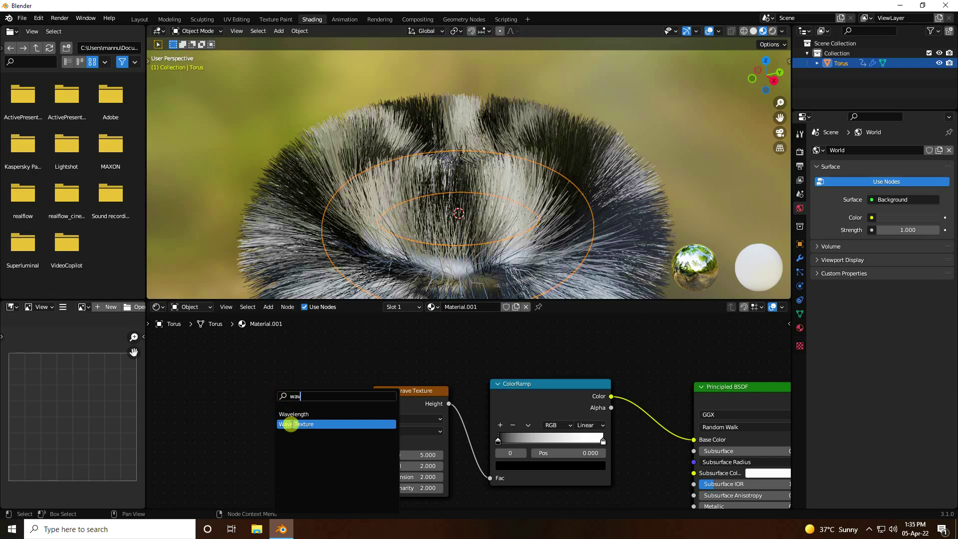
{"action": "left_click", "coordinate": [288, 424]}
{"action": "left_click", "coordinate": [280, 406]}
{"action": "left_click_drag", "start_coordinate": [330, 396], "coordinate": [339, 414]}
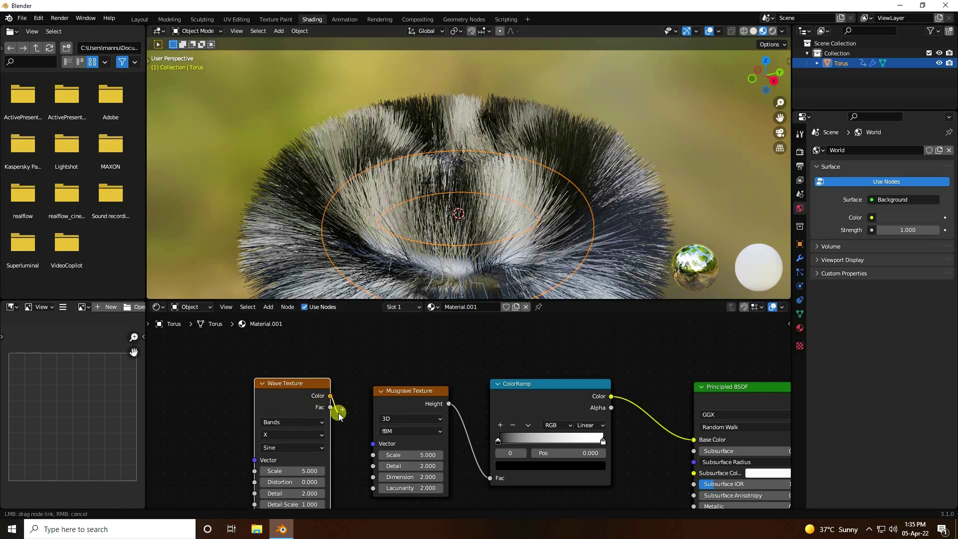
{"action": "left_click_drag", "start_coordinate": [370, 446], "coordinate": [372, 444]}
{"action": "middle_click_drag", "start_coordinate": [346, 444], "coordinate": [465, 444]}
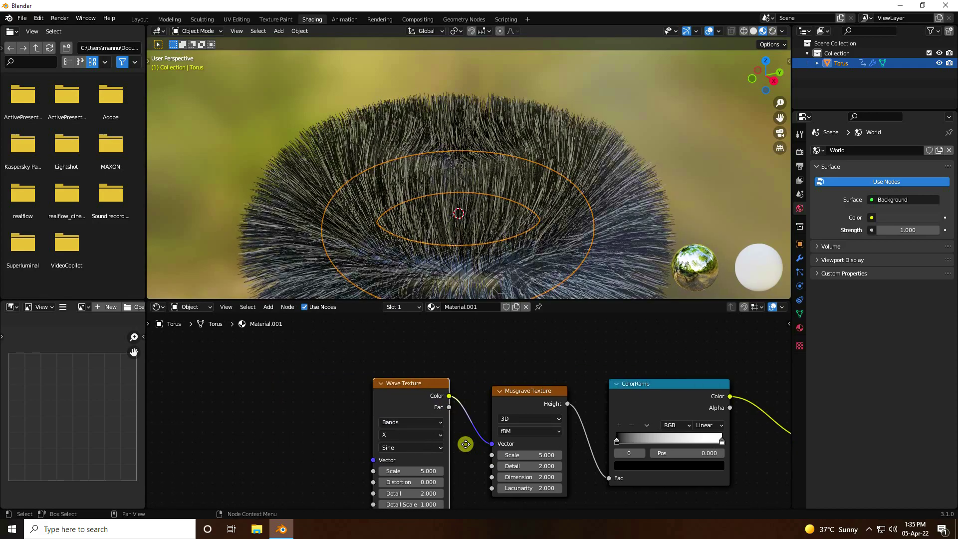
{"action": "left_click", "coordinate": [398, 383]}
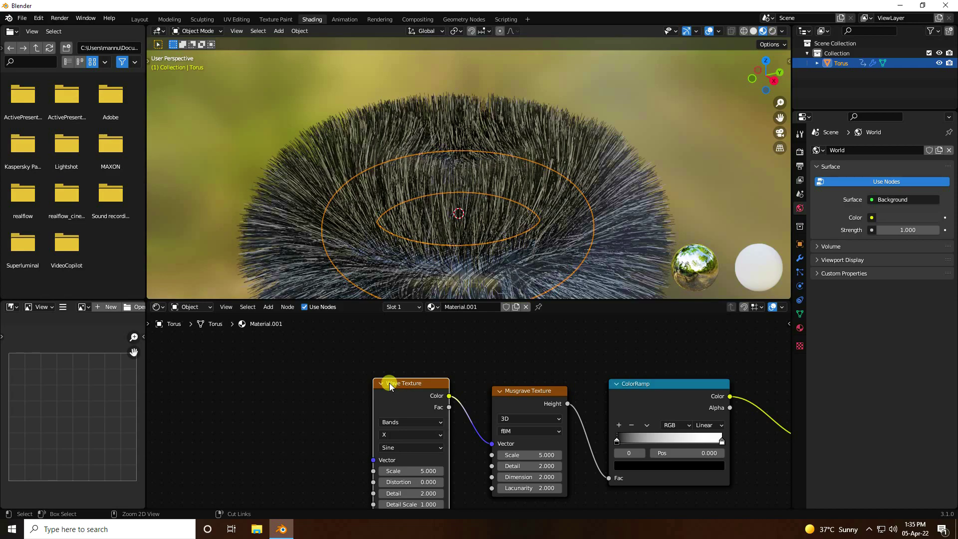
Add Texture Coordinate and Mapping nodes with Ctrl+T and feed the Mapping from the UV output
{"action": "key", "text": "ctrl+t"}
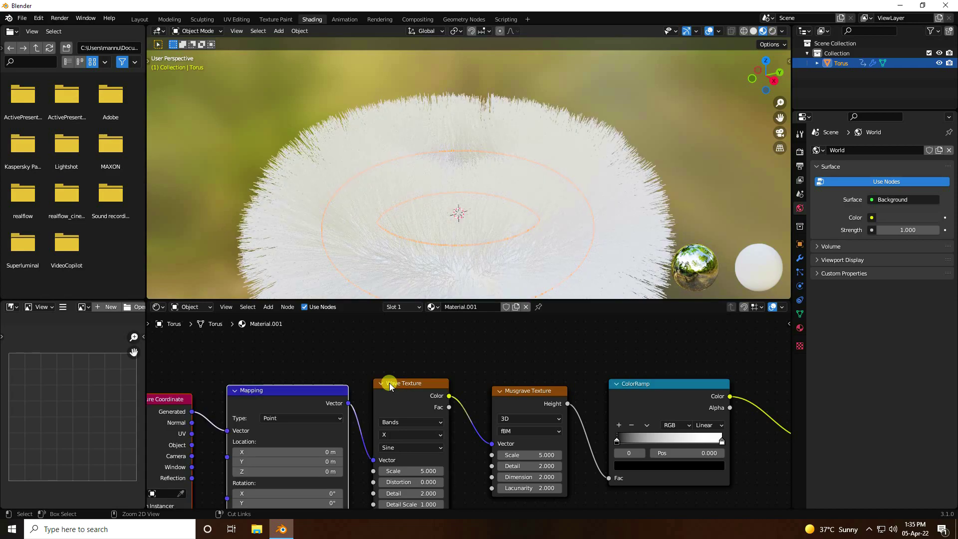
{"action": "middle_click_drag", "start_coordinate": [329, 377], "coordinate": [442, 329]}
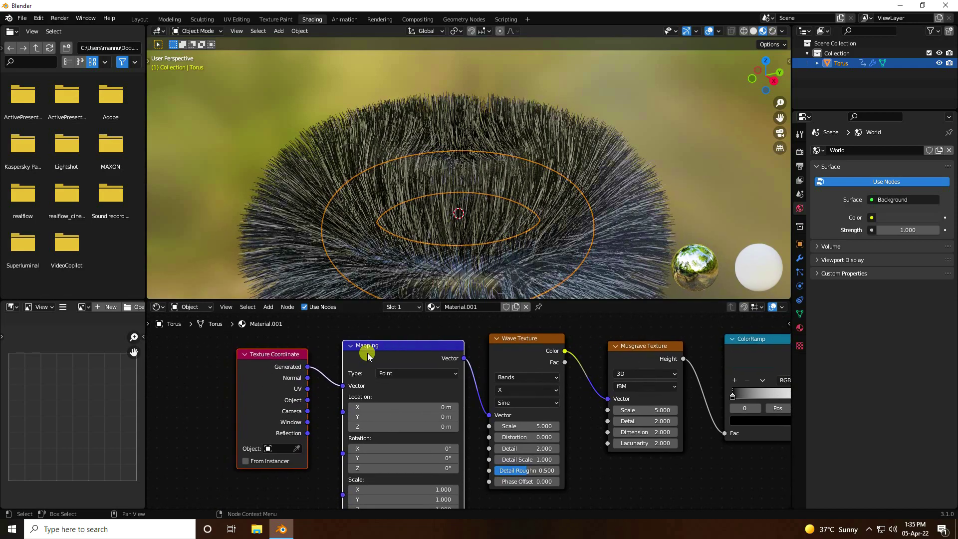
{"action": "mouse_move", "coordinate": [336, 393]}
{"action": "left_mouse_down"}
{"action": "mouse_move", "coordinate": [316, 381]}
{"action": "mouse_move", "coordinate": [306, 387]}
{"action": "mouse_move", "coordinate": [340, 406]}
{"action": "left_mouse_up"}
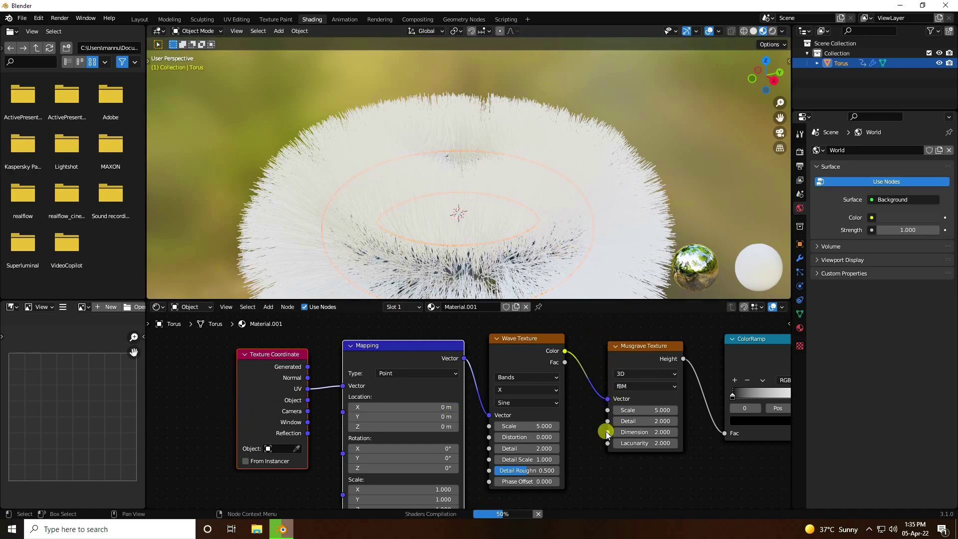
{"action": "middle_click_drag", "start_coordinate": [606, 428], "coordinate": [309, 430]}
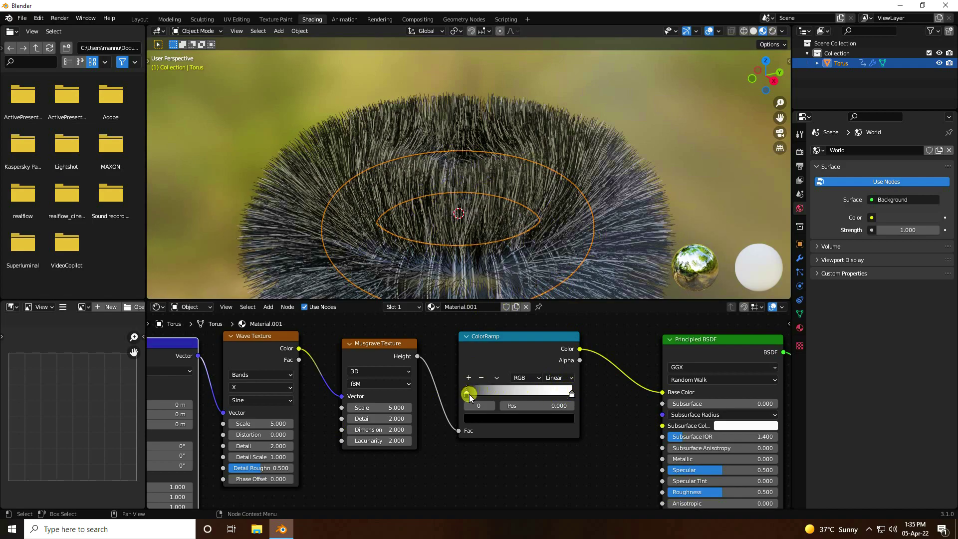
Move the left ColorRamp stop to 0.114 and colour it pink (HSV 0.94, 0.91, 0.9)
{"action": "left_click_drag", "start_coordinate": [470, 396], "coordinate": [478, 396]}
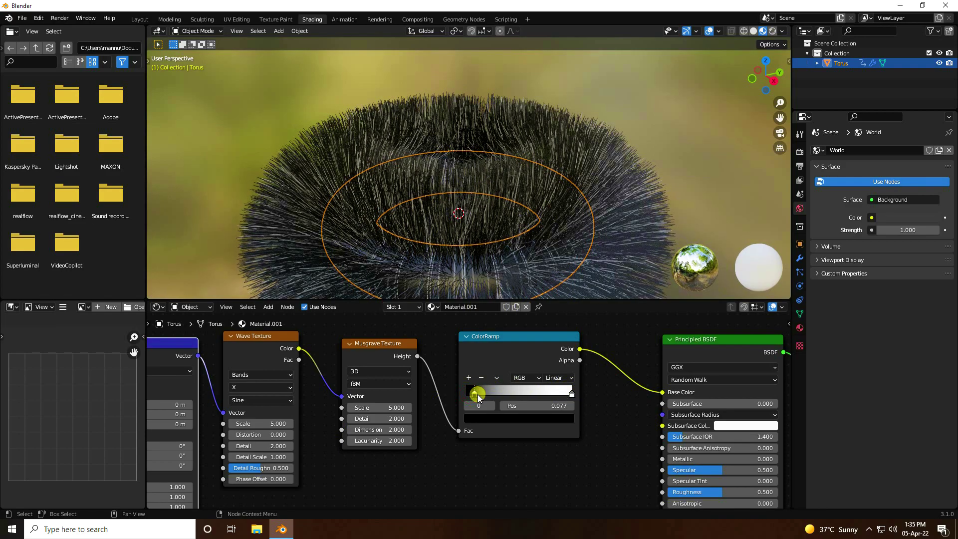
{"action": "left_click", "coordinate": [509, 419]}
{"action": "double_click", "coordinate": [542, 406]}
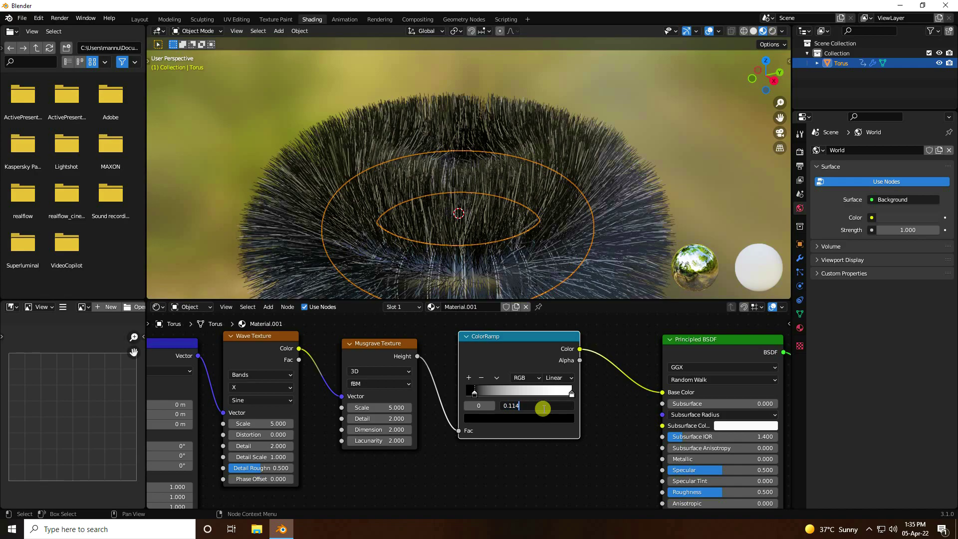
{"action": "key", "text": "Return"}
{"action": "left_click", "coordinate": [520, 420]}
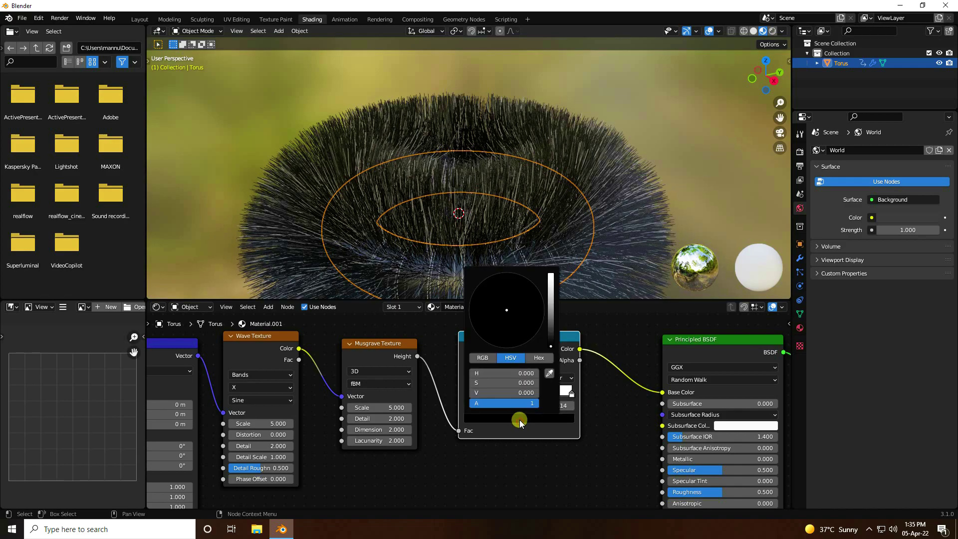
{"action": "left_click", "coordinate": [503, 369]}
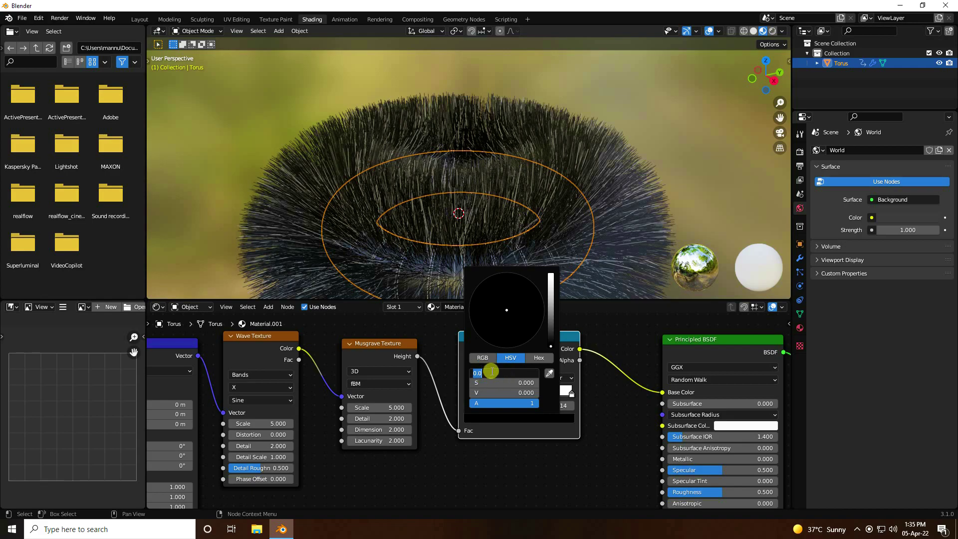
{"action": "type", "text": "0.94"}
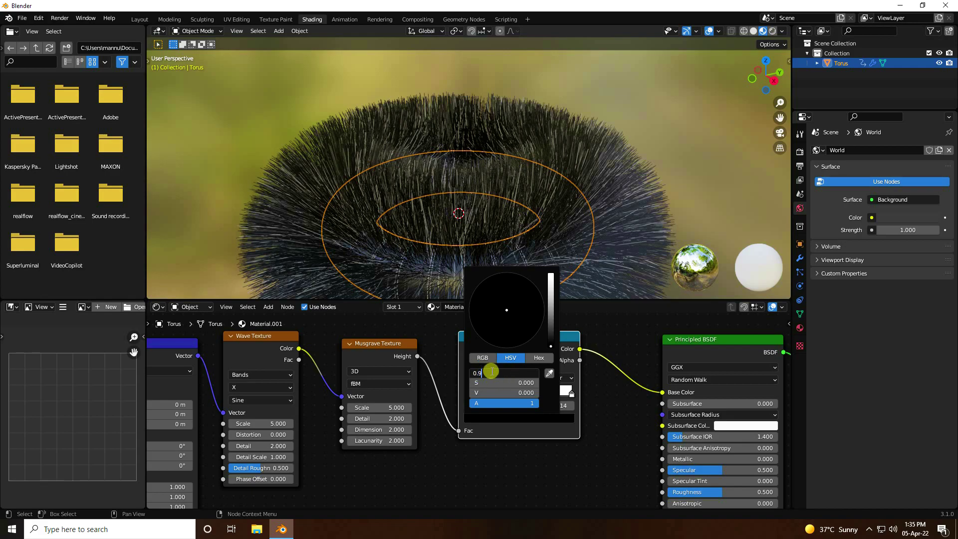
{"action": "key", "text": "Return"}
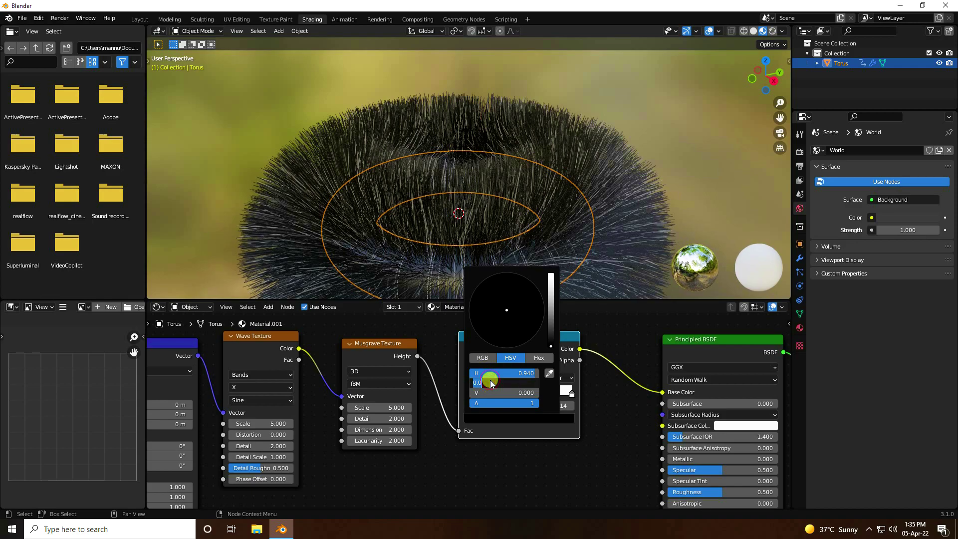
{"action": "type", "text": "0.91"}
{"action": "left_click", "coordinate": [492, 392]}
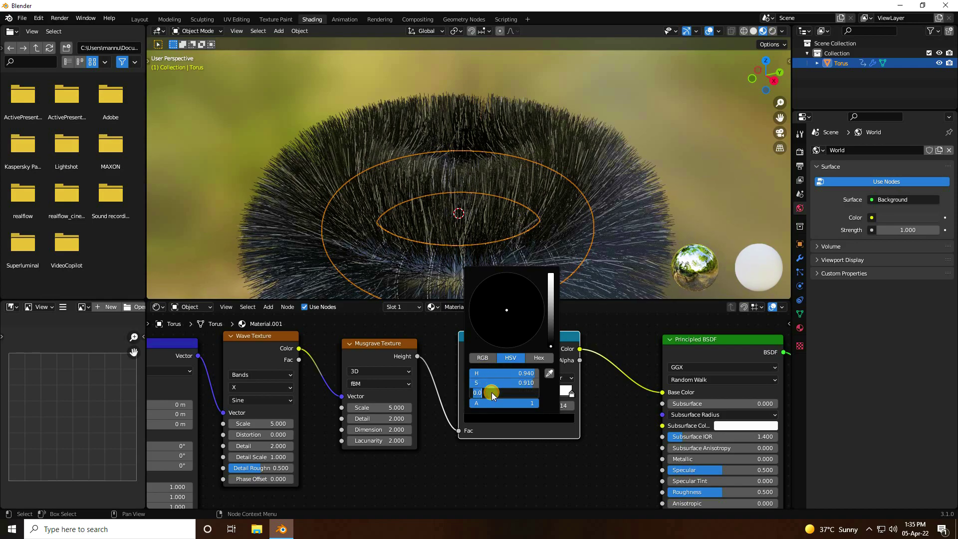
{"action": "type", "text": "0.9"}
{"action": "key", "text": "Return"}
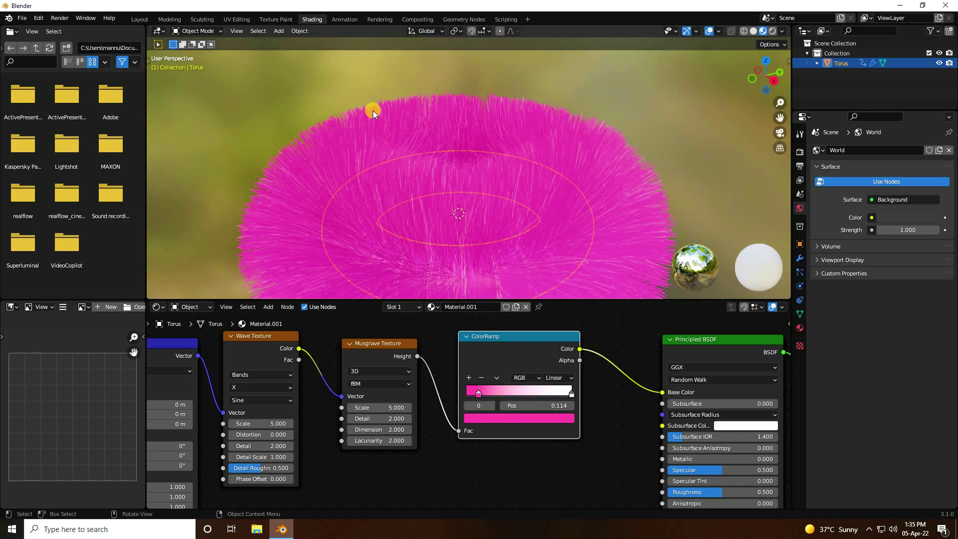
Move the right ColorRamp stop to 0.280 and lower its saturation to 0.3 for pale peach
{"action": "left_click", "coordinate": [572, 394]}
{"action": "left_click", "coordinate": [532, 407]}
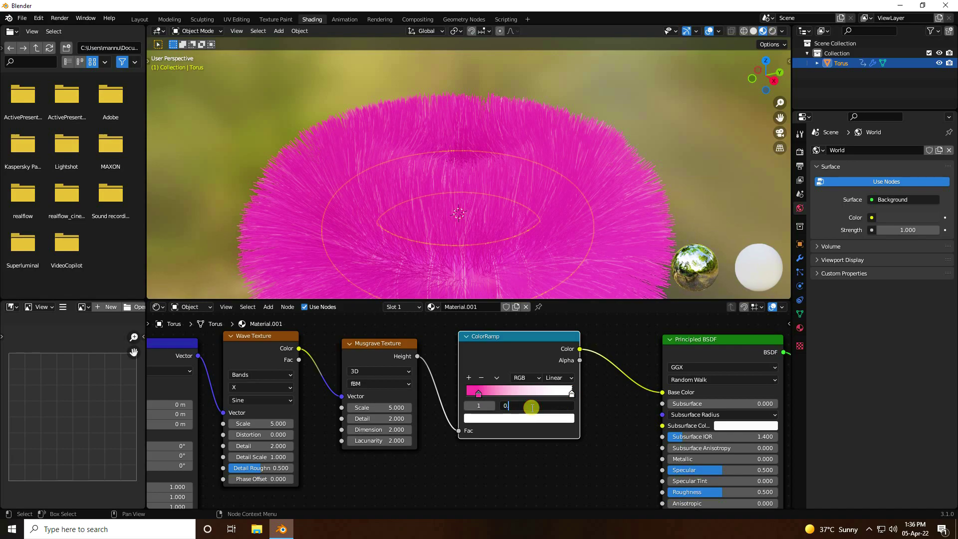
{"action": "type", "text": "0.28"}
{"action": "key", "text": "Return"}
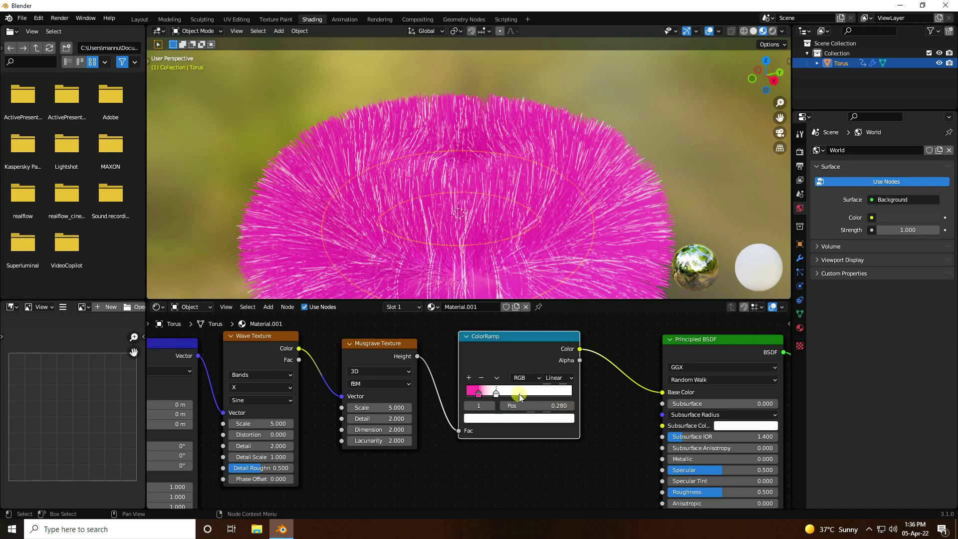
{"action": "left_click", "coordinate": [502, 418]}
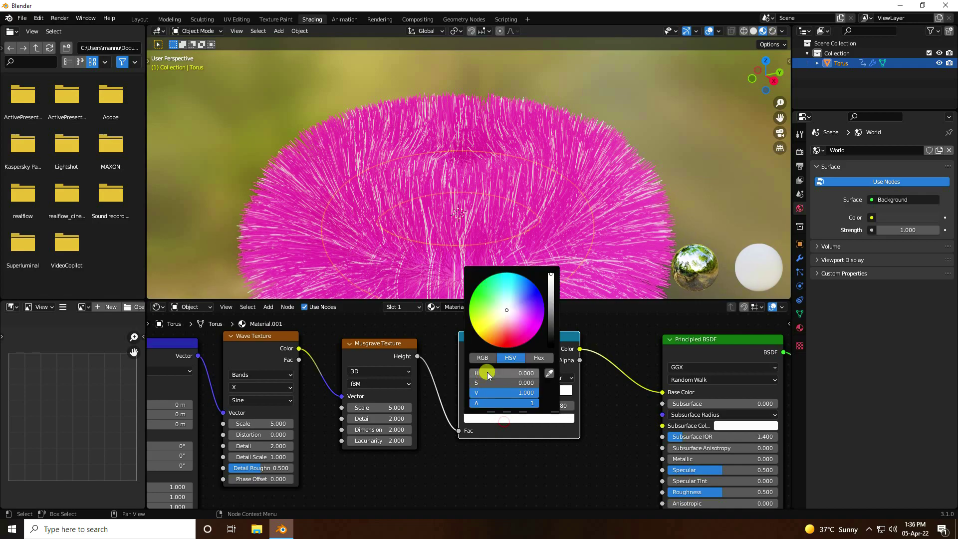
{"action": "left_click", "coordinate": [488, 373]}
{"action": "left_click", "coordinate": [489, 380]}
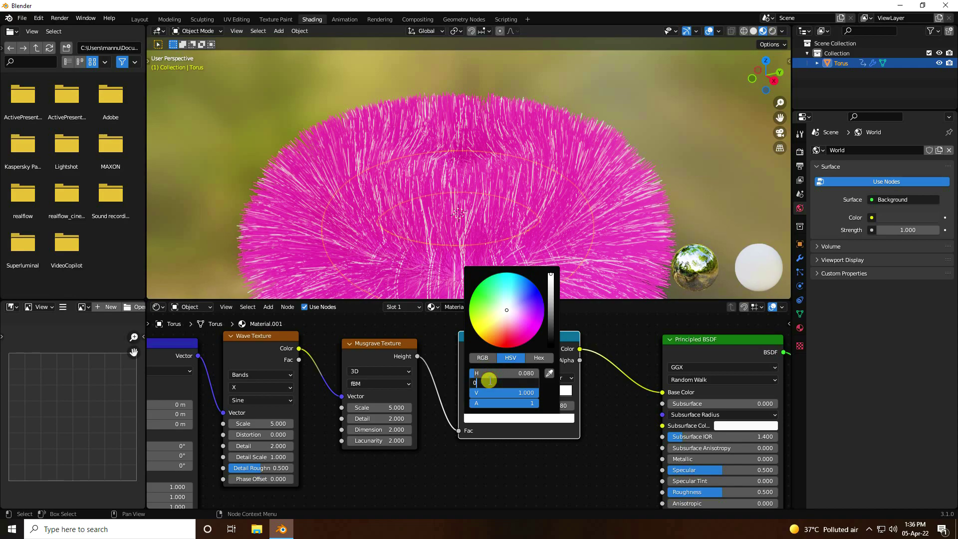
{"action": "type", "text": "0.3"}
{"action": "key", "text": "Return"}
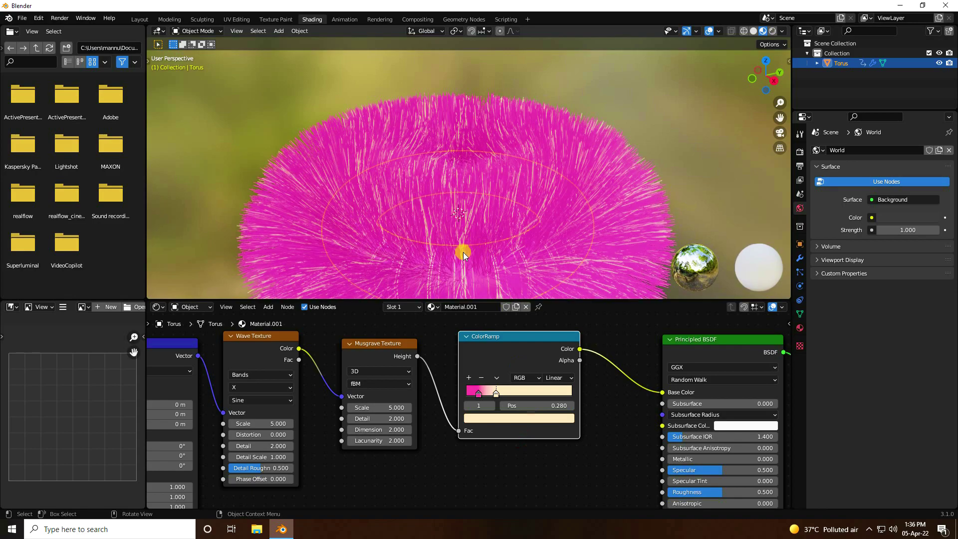
Change the Musgrave Texture Scale to -0.100 and Detail to 9.000
{"action": "middle_click_drag", "start_coordinate": [468, 266], "coordinate": [464, 213]}
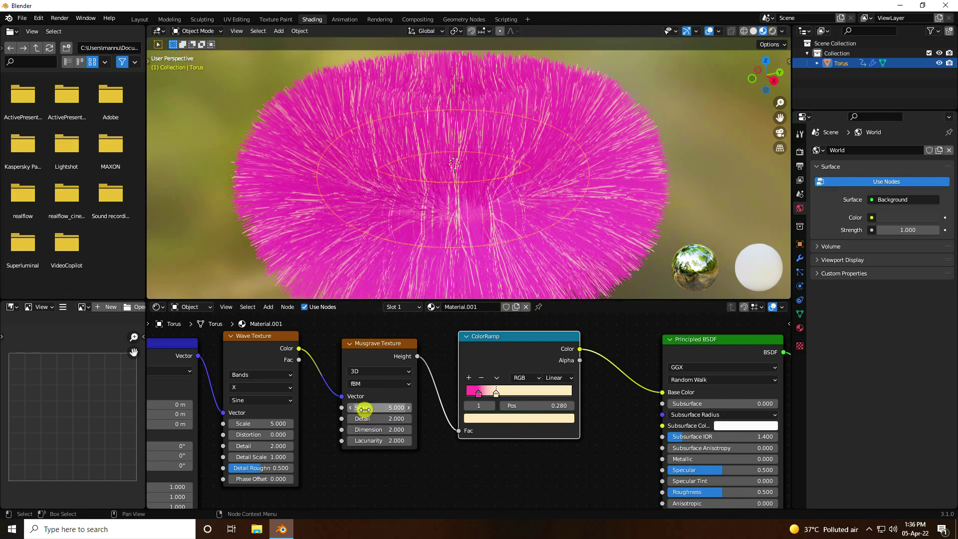
{"action": "mouse_move", "coordinate": [350, 409]}
{"action": "left_mouse_down"}
{"action": "mouse_move", "coordinate": [381, 403]}
{"action": "mouse_move", "coordinate": [349, 407]}
{"action": "left_mouse_up"}
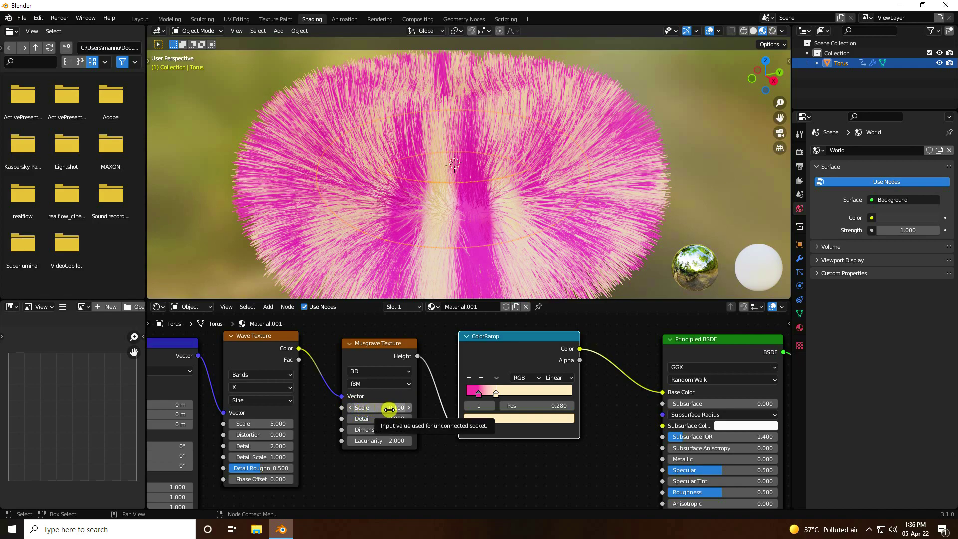
{"action": "middle_click_drag", "start_coordinate": [415, 459], "coordinate": [465, 460]}
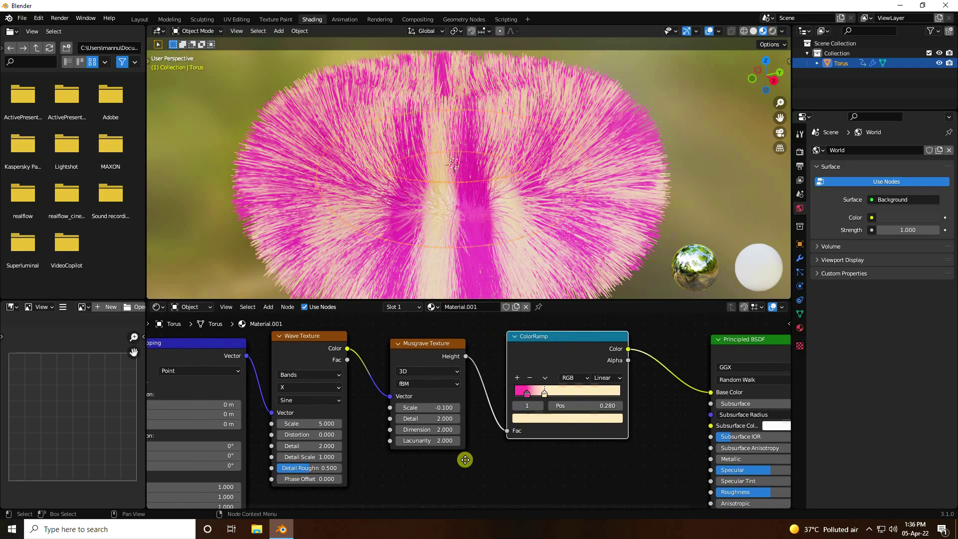
{"action": "left_click_drag", "start_coordinate": [420, 420], "coordinate": [445, 421]}
{"action": "left_click", "coordinate": [420, 421]}
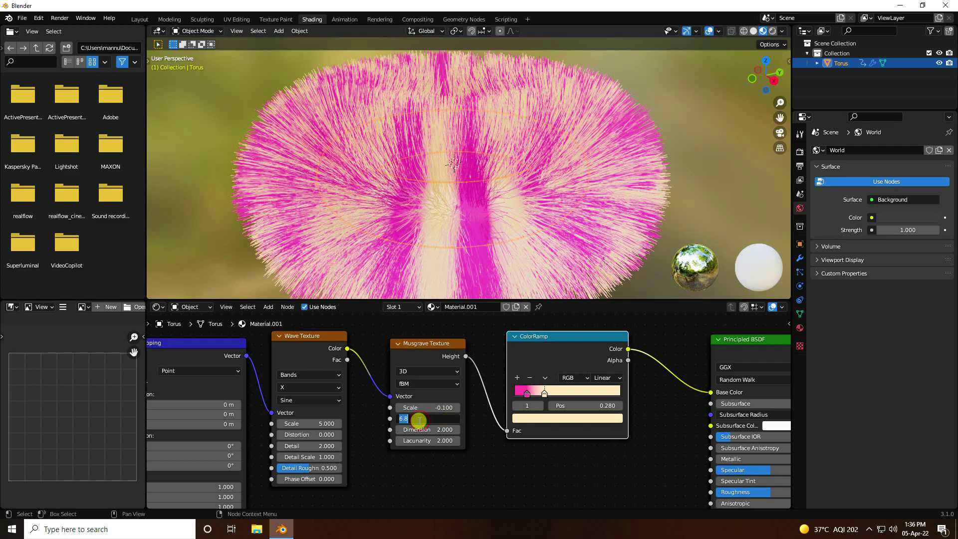
{"action": "key", "text": "Return"}
{"action": "middle_click_drag", "start_coordinate": [376, 472], "coordinate": [435, 459]}
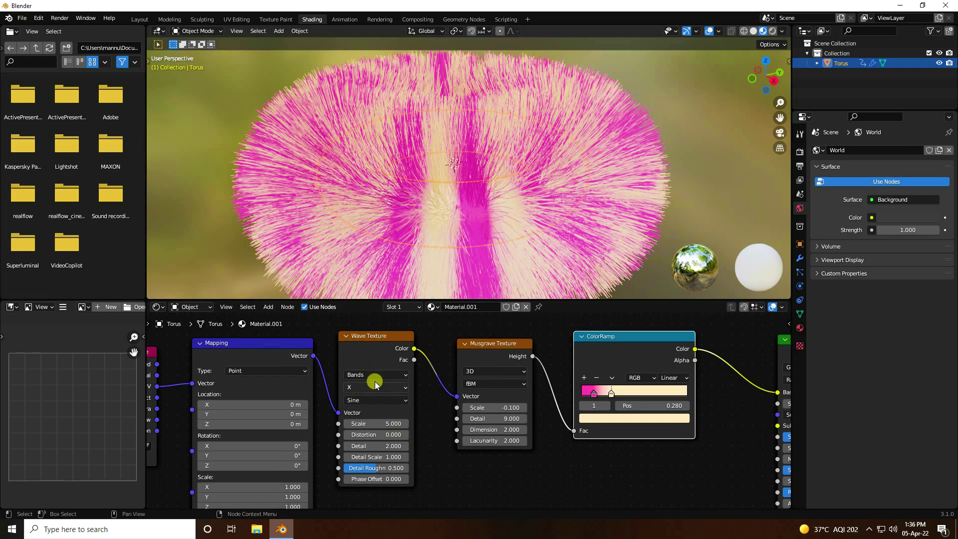
Make the wave bands run along Y and rotate the Mapping node 50° on Y and 90° on Z
{"action": "left_click", "coordinate": [358, 388]}
{"action": "left_click", "coordinate": [356, 410]}
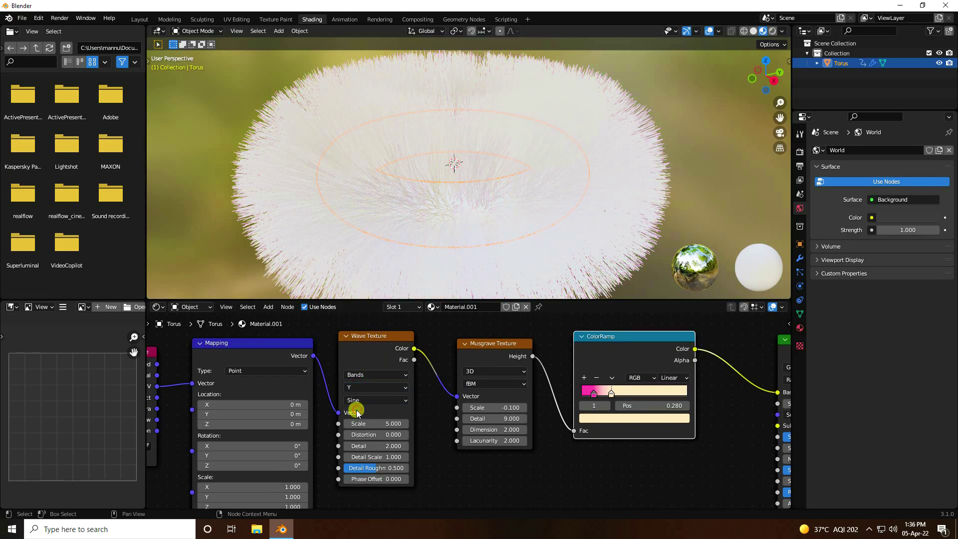
{"action": "middle_click_drag", "start_coordinate": [432, 472], "coordinate": [471, 437]}
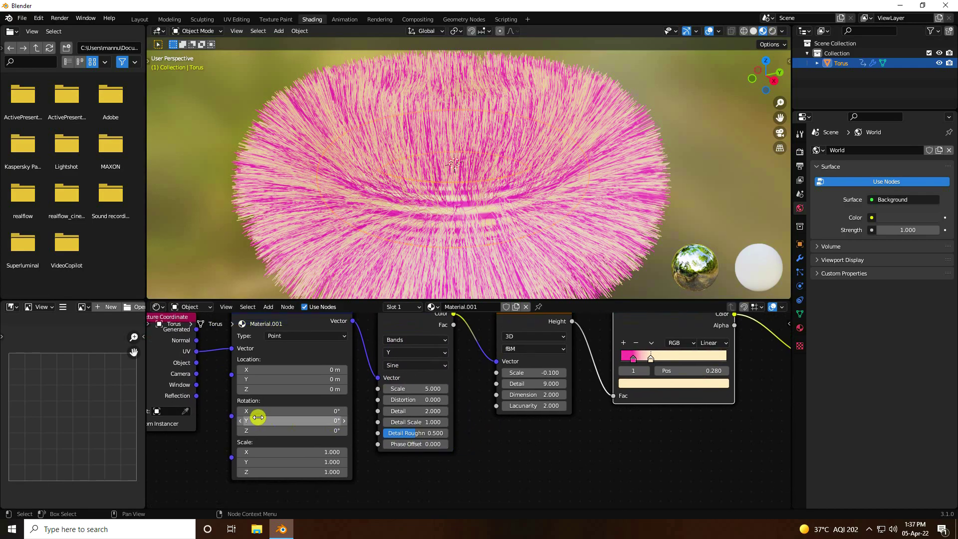
{"action": "middle_click_drag", "start_coordinate": [309, 406], "coordinate": [299, 428]}
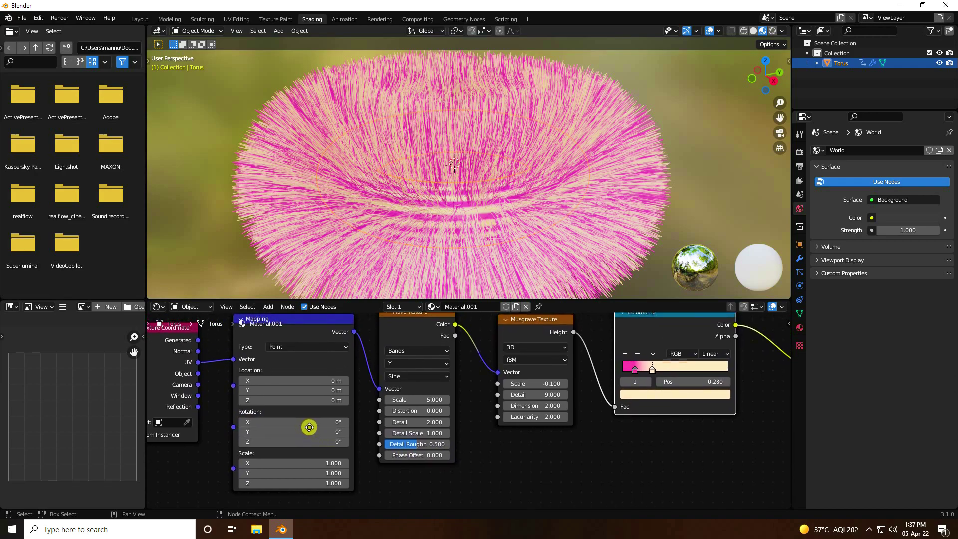
{"action": "middle_click_drag", "start_coordinate": [402, 458], "coordinate": [402, 456]}
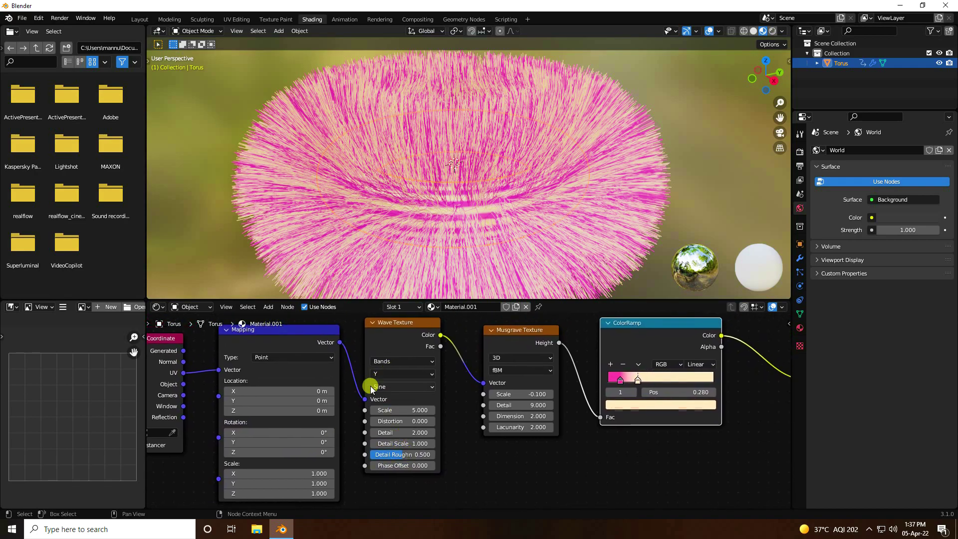
{"action": "left_click", "coordinate": [269, 440]}
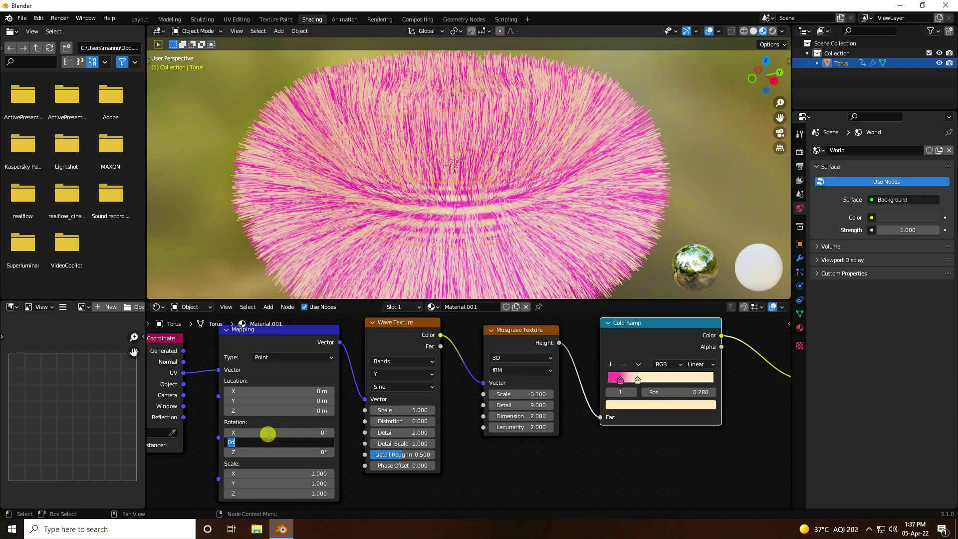
{"action": "key", "text": "Tab"}
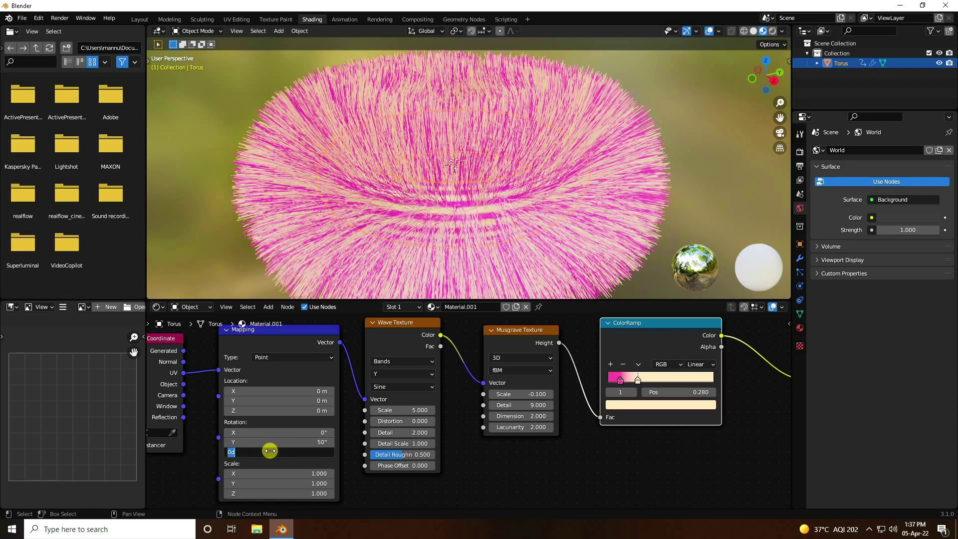
{"action": "type", "text": "90"}
{"action": "key", "text": "Return"}
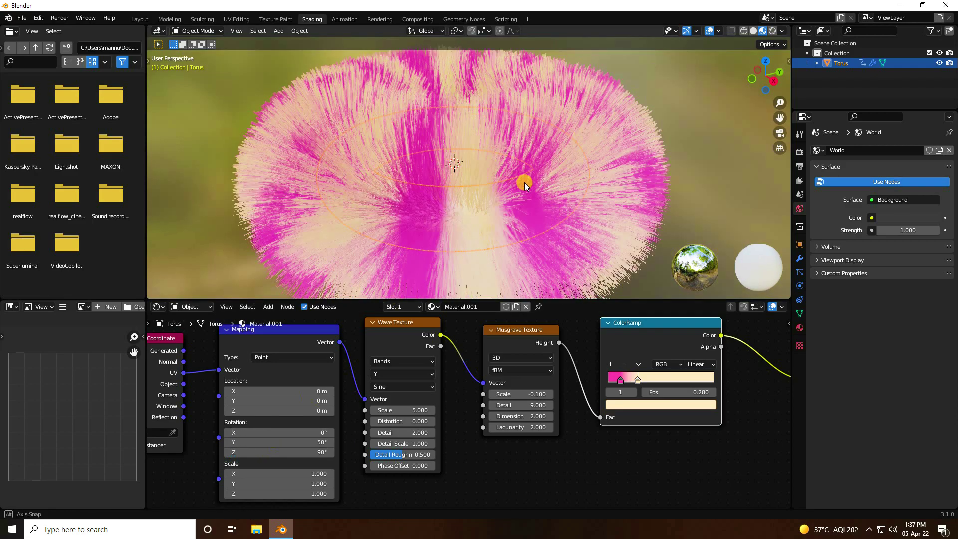
{"action": "mouse_move", "coordinate": [525, 182]}
{"action": "middle_mouse_down"}
{"action": "mouse_move", "coordinate": [512, 250]}
{"action": "mouse_move", "coordinate": [495, 196]}
{"action": "mouse_move", "coordinate": [514, 173]}
{"action": "mouse_move", "coordinate": [605, 162]}
{"action": "mouse_move", "coordinate": [553, 159]}
{"action": "mouse_move", "coordinate": [519, 196]}
{"action": "middle_mouse_up"}
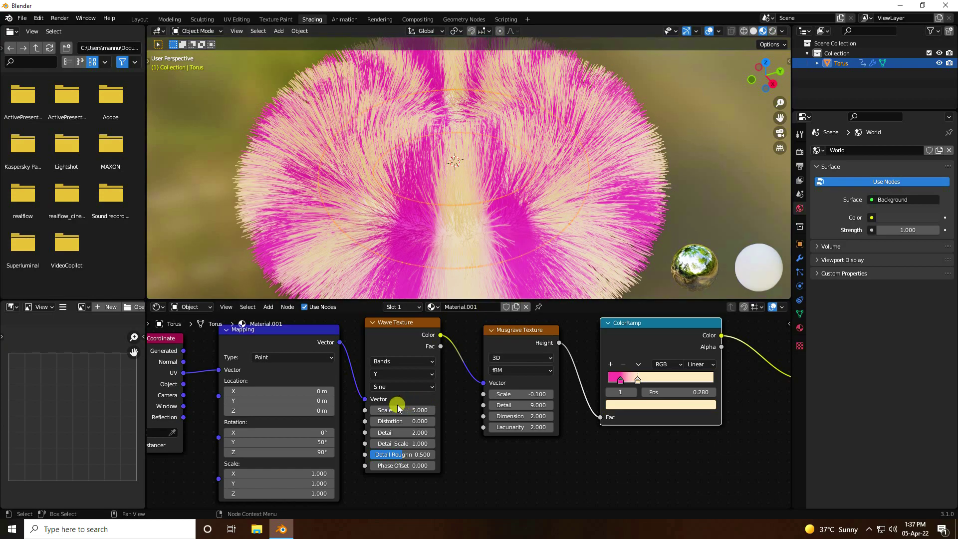
Step the Wave Texture Scale up to 5.400
{"action": "left_click", "coordinate": [431, 411]}
{"action": "left_click", "coordinate": [431, 410]}
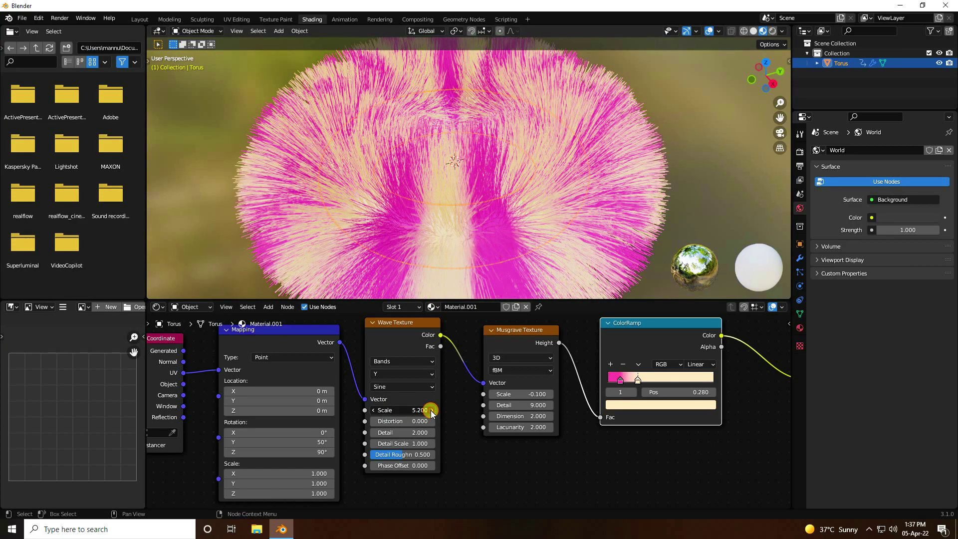
{"action": "left_click", "coordinate": [432, 411]}
{"action": "left_click", "coordinate": [431, 411]}
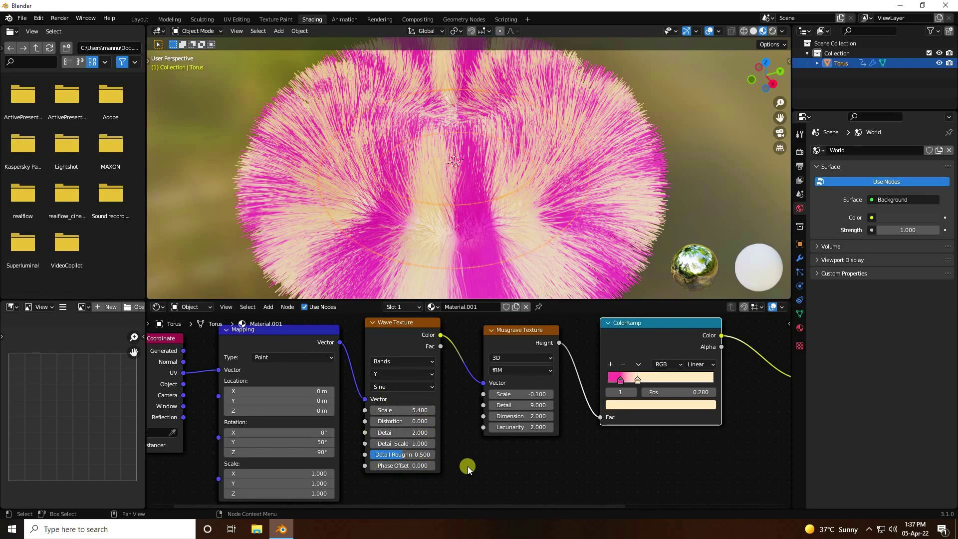
{"action": "middle_click_drag", "start_coordinate": [467, 462], "coordinate": [337, 456]}
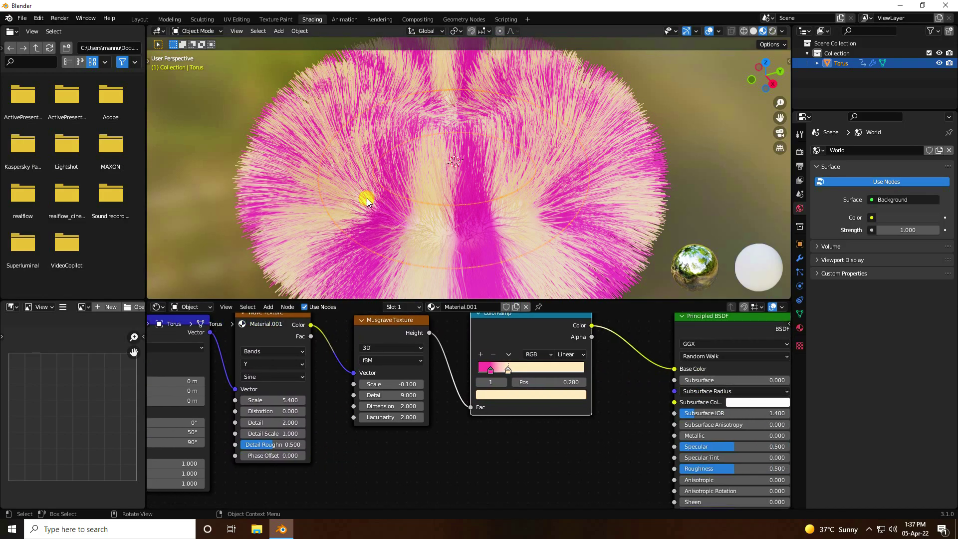
Set the Principled BSDF Roughness to 0.35
{"action": "scroll", "coordinate": [414, 189], "scroll_direction": "down", "scroll_amount": 1}
{"action": "middle_click_drag", "start_coordinate": [591, 411], "coordinate": [298, 379]}
{"action": "left_click", "coordinate": [469, 425]}
{"action": "type", "text": "0."}
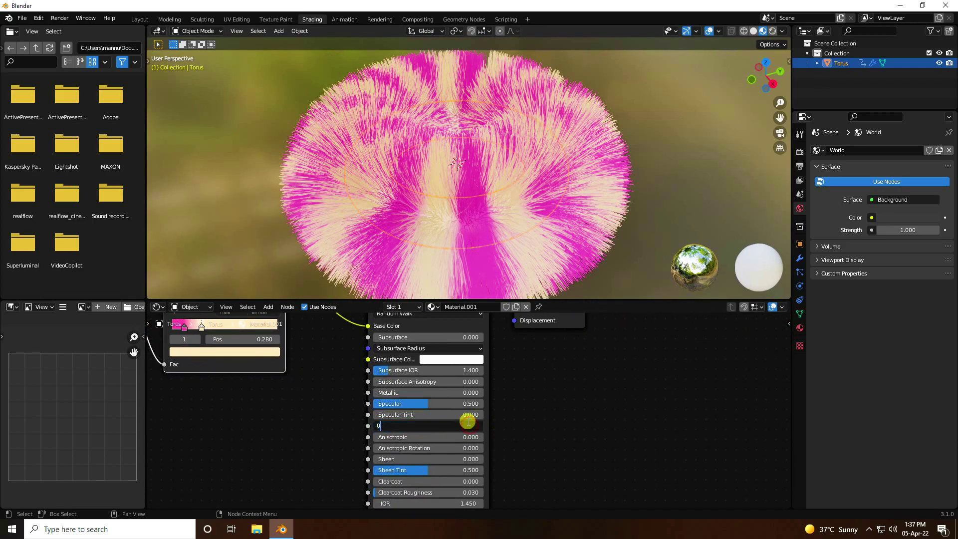
{"action": "type", "text": "35"}
{"action": "key", "text": "Return"}
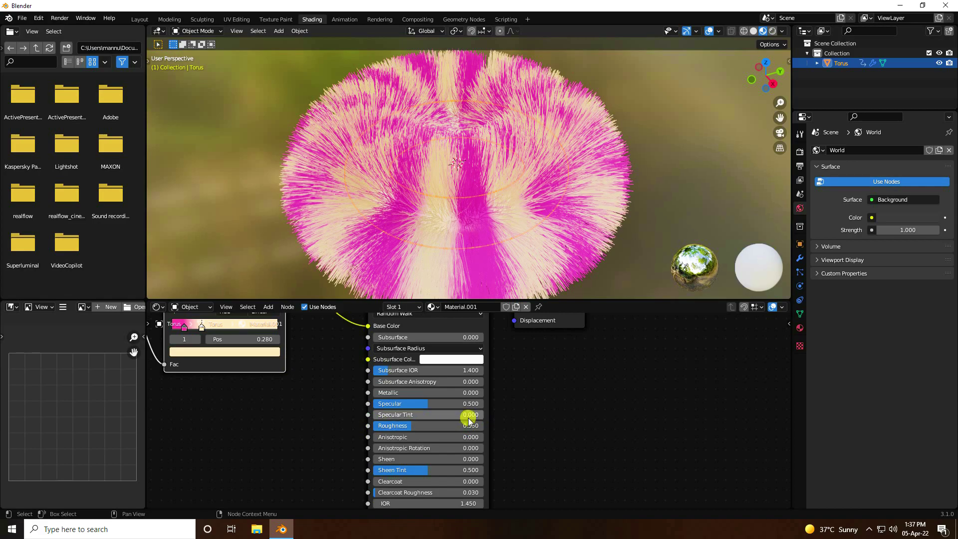
Return to Layout and view the torus fur from above in Material Preview's pink-and-cream colours
{"action": "left_click", "coordinate": [140, 20]}
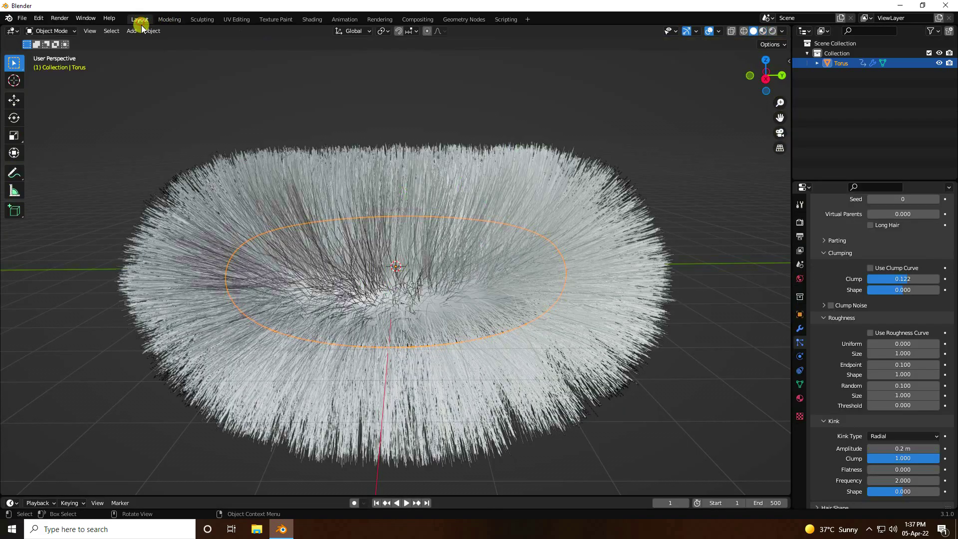
{"action": "left_click", "coordinate": [764, 31]}
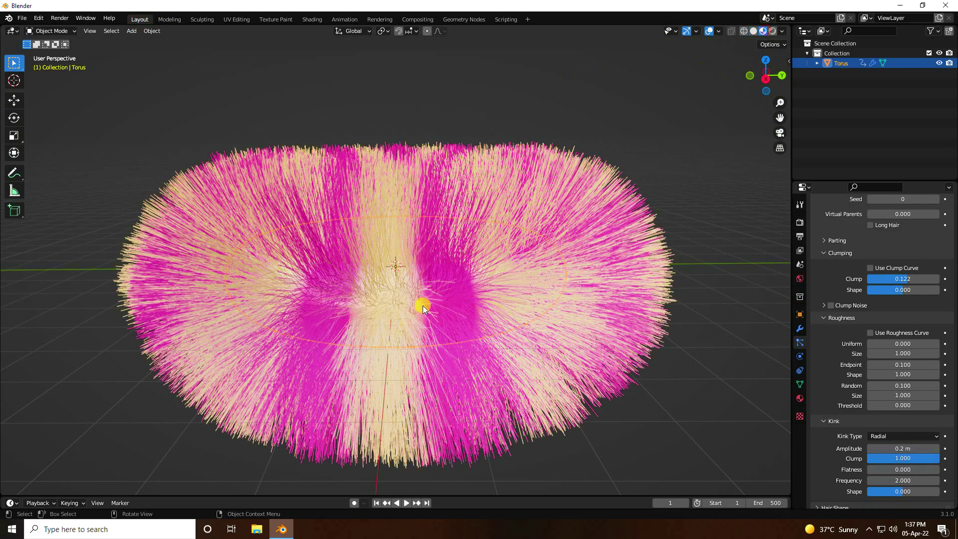
{"action": "mouse_move", "coordinate": [406, 249]}
{"action": "middle_mouse_down"}
{"action": "mouse_move", "coordinate": [418, 328]}
{"action": "mouse_move", "coordinate": [452, 327]}
{"action": "mouse_move", "coordinate": [413, 358]}
{"action": "mouse_move", "coordinate": [388, 323]}
{"action": "mouse_move", "coordinate": [406, 171]}
{"action": "mouse_move", "coordinate": [409, 283]}
{"action": "mouse_move", "coordinate": [398, 262]}
{"action": "middle_mouse_up"}
{"action": "scroll", "coordinate": [398, 262], "scroll_direction": "down", "scroll_amount": 5}
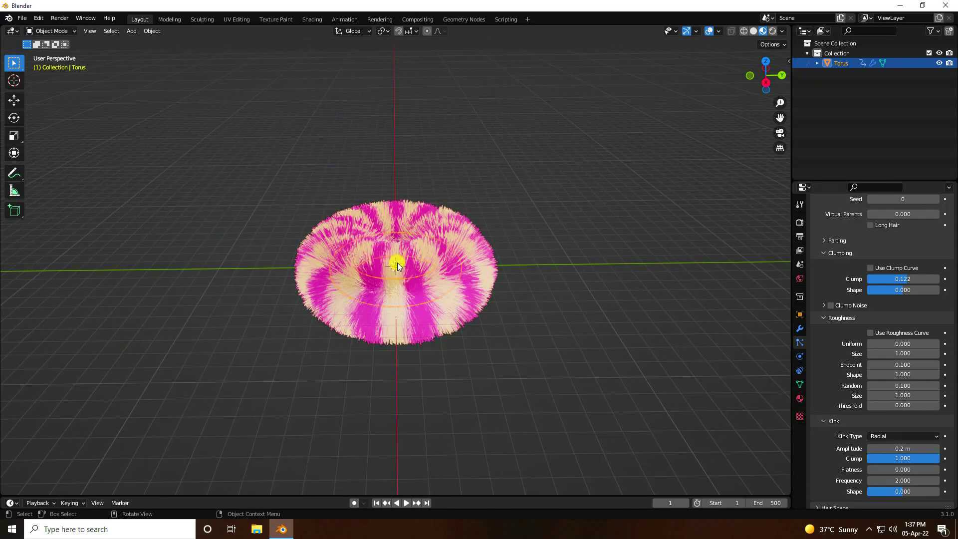
{"action": "scroll", "coordinate": [385, 253], "scroll_direction": "up", "scroll_amount": 4}
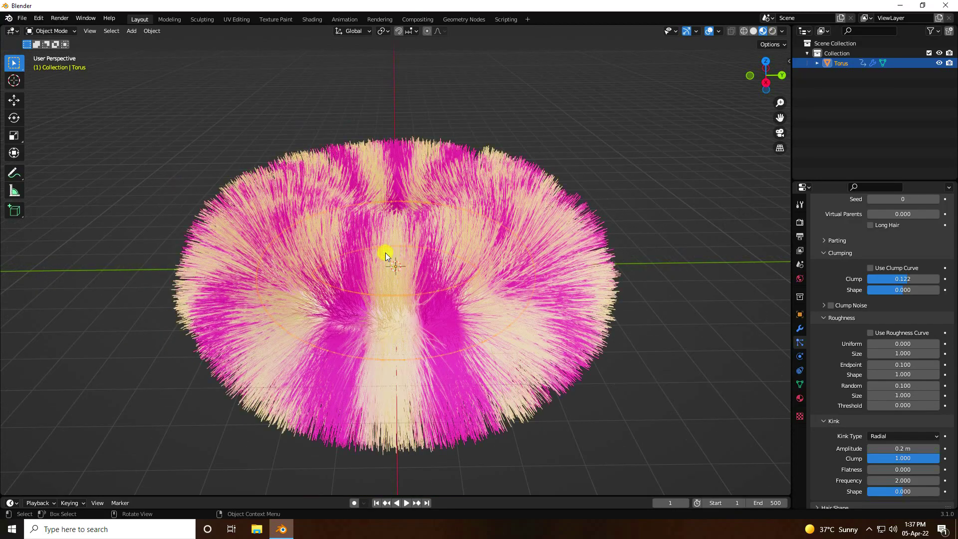
Add an area light, move it to Y 20.696 m and rotate it -90° on X
{"action": "left_click", "coordinate": [131, 31]}
{"action": "mouse_move", "coordinate": [157, 45]}
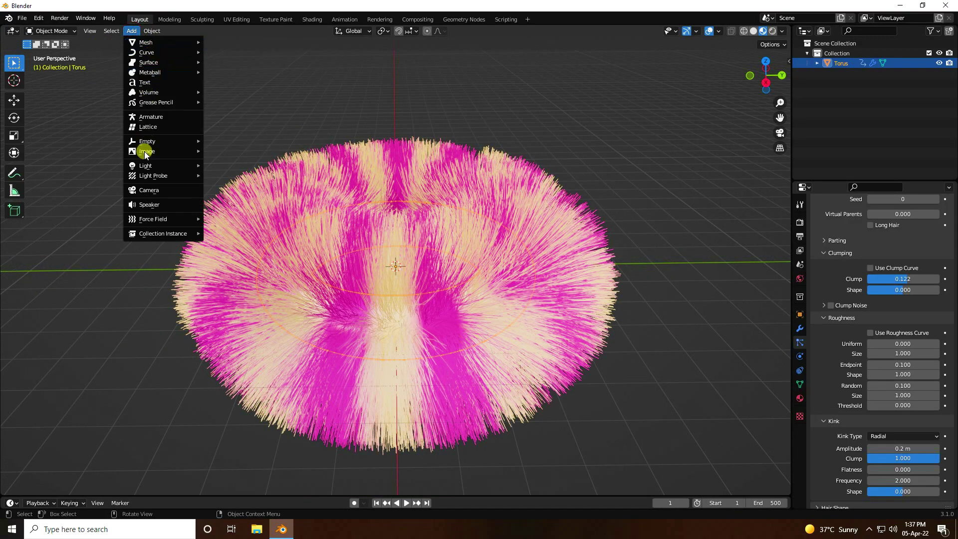
{"action": "mouse_move", "coordinate": [157, 165]}
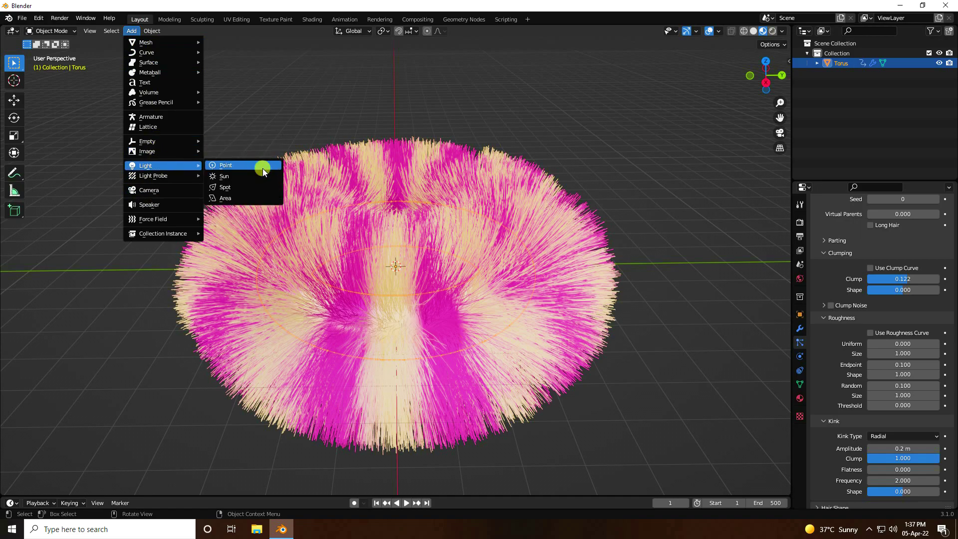
{"action": "left_click", "coordinate": [229, 200]}
{"action": "scroll", "coordinate": [452, 312], "scroll_direction": "down", "scroll_amount": 5}
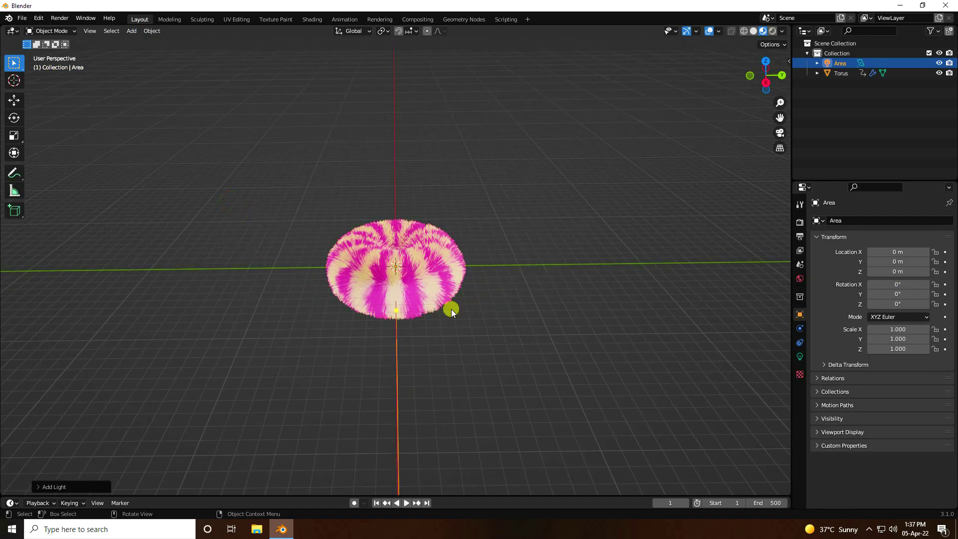
{"action": "left_click", "coordinate": [12, 101]}
{"action": "left_click_drag", "start_coordinate": [430, 263], "coordinate": [674, 276]}
{"action": "left_click", "coordinate": [14, 118]}
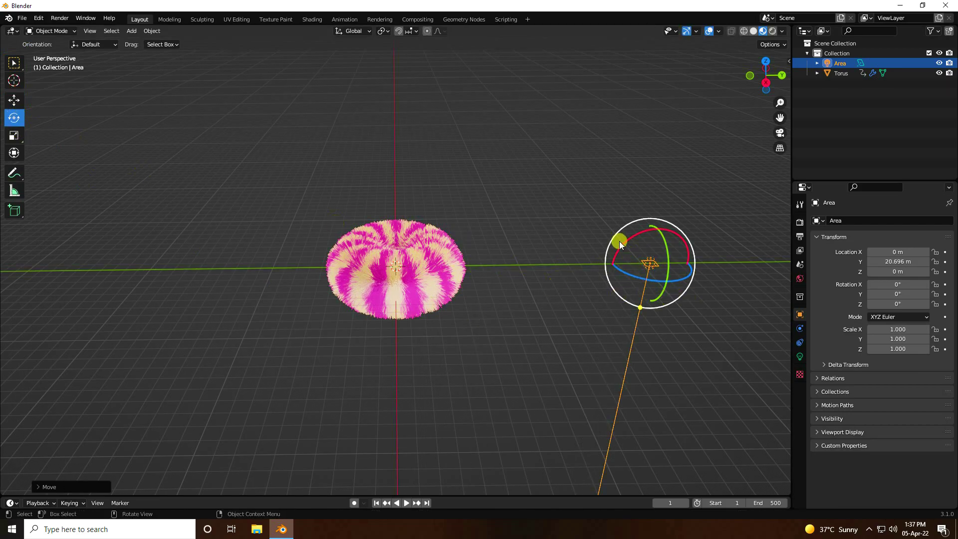
{"action": "left_click_drag", "start_coordinate": [621, 244], "coordinate": [757, 262]}
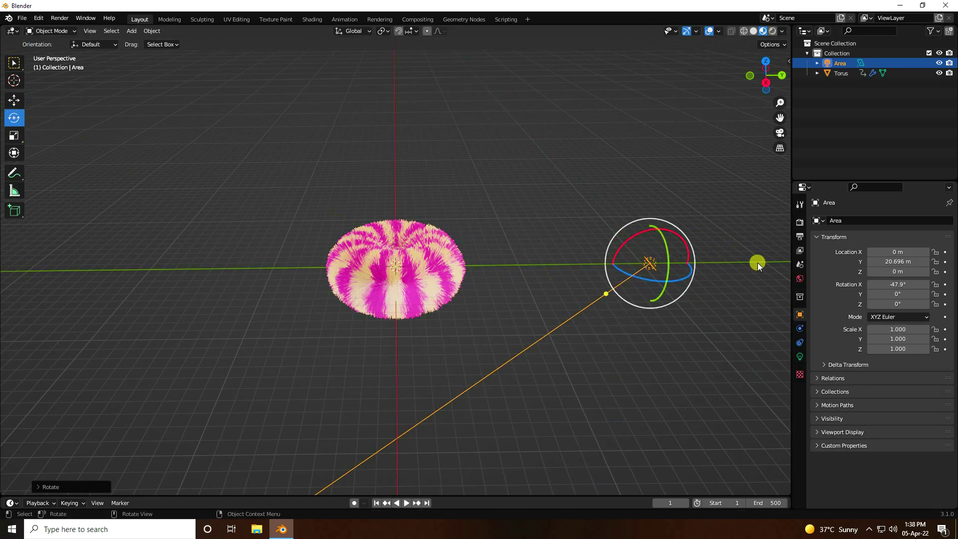
{"action": "left_click", "coordinate": [897, 284]}
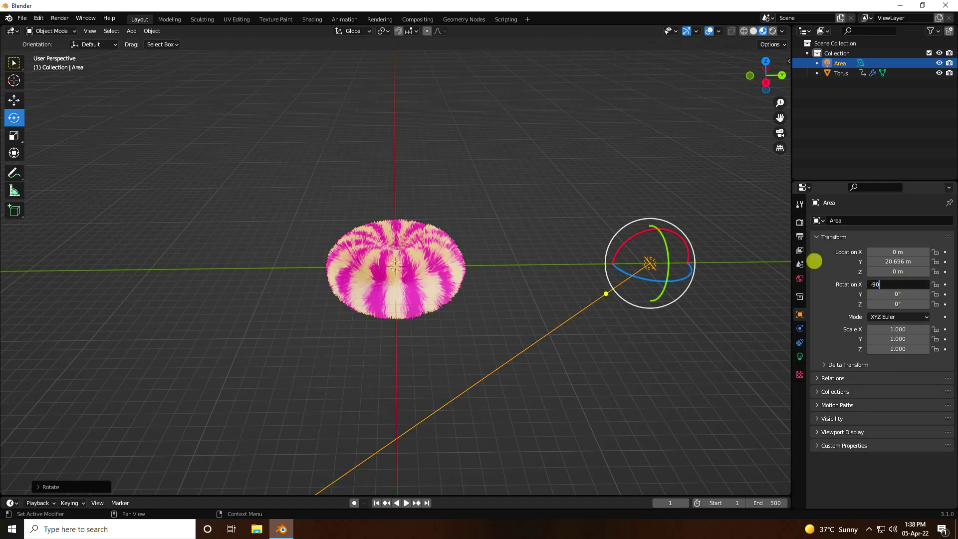
{"action": "type", "text": "-90"}
{"action": "key", "text": "Return"}
Set the area light's size to 5 m and its power to 200 W
{"action": "left_click", "coordinate": [799, 357]}
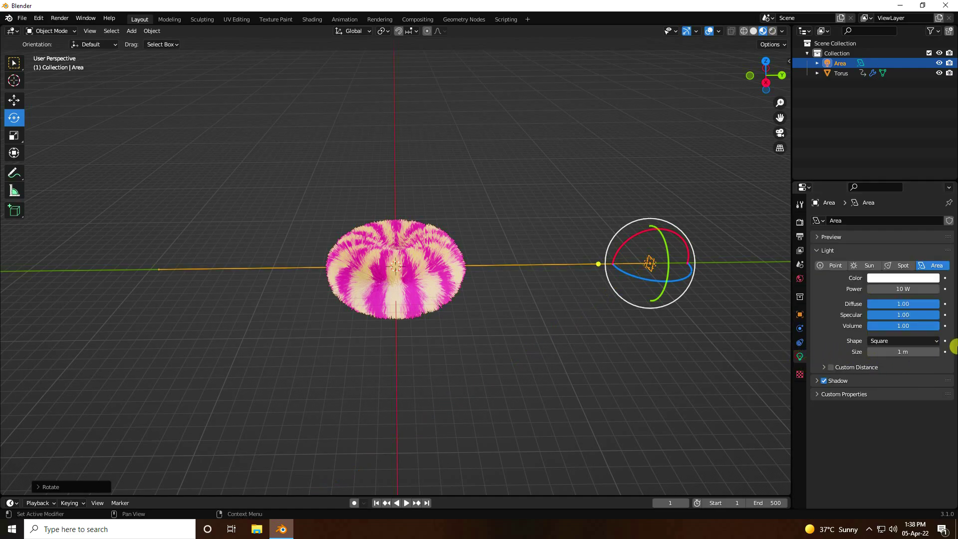
{"action": "left_click", "coordinate": [892, 351]}
{"action": "type", "text": "5"}
{"action": "key", "text": "Return"}
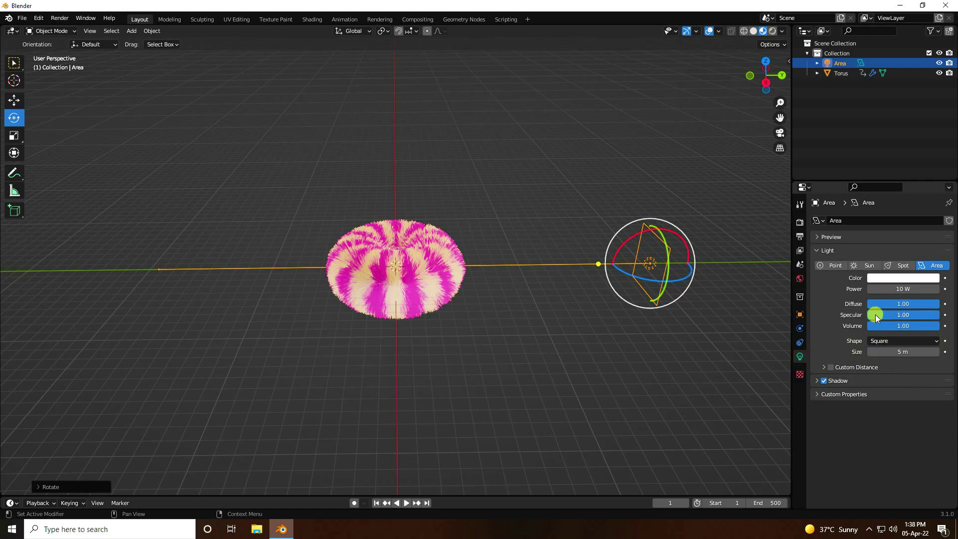
{"action": "left_click", "coordinate": [914, 289]}
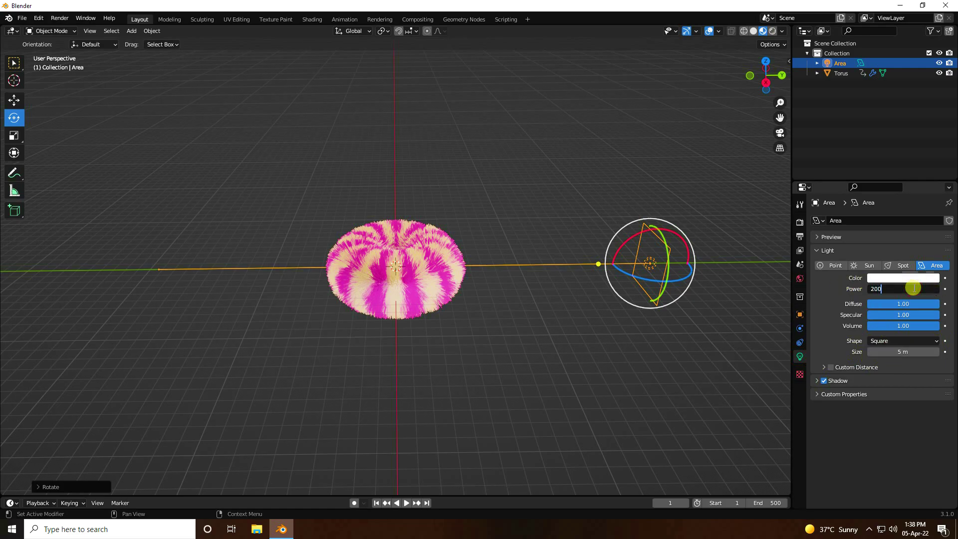
{"action": "key", "text": "Return"}
{"action": "left_click", "coordinate": [14, 101]}
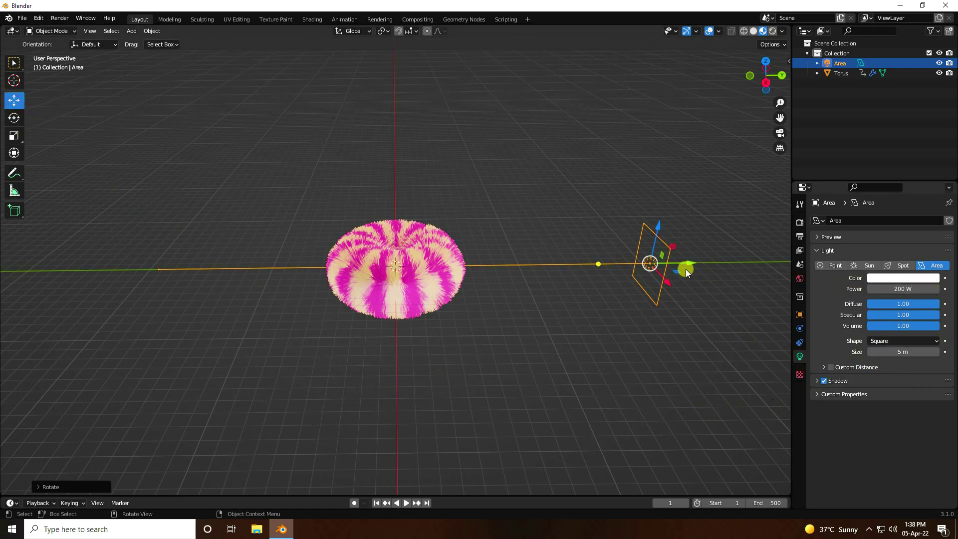
Duplicate the area light to the torus's far side and rotate the copy -180° on X
{"action": "key", "text": "ctrl+c"}
{"action": "key", "text": "ctrl+v"}
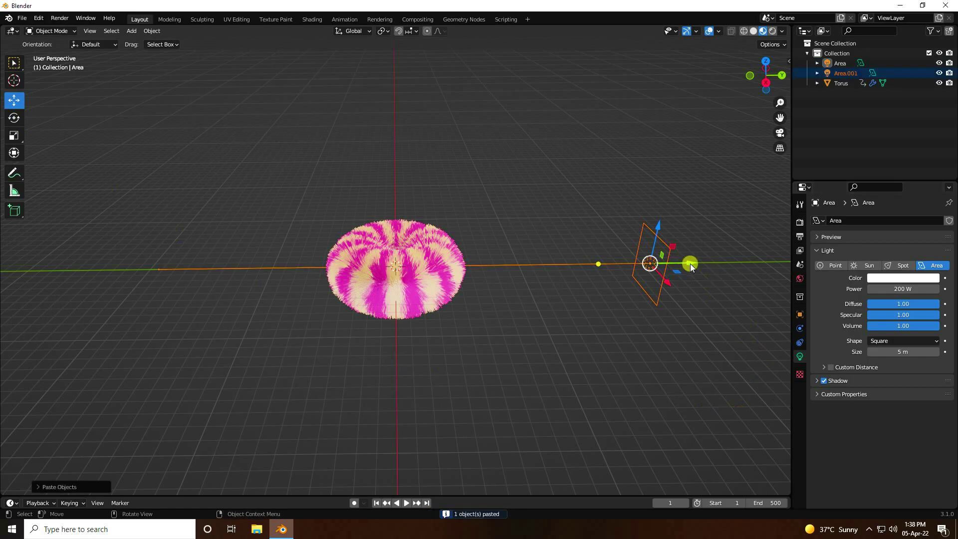
{"action": "left_click_drag", "start_coordinate": [690, 264], "coordinate": [85, 273]}
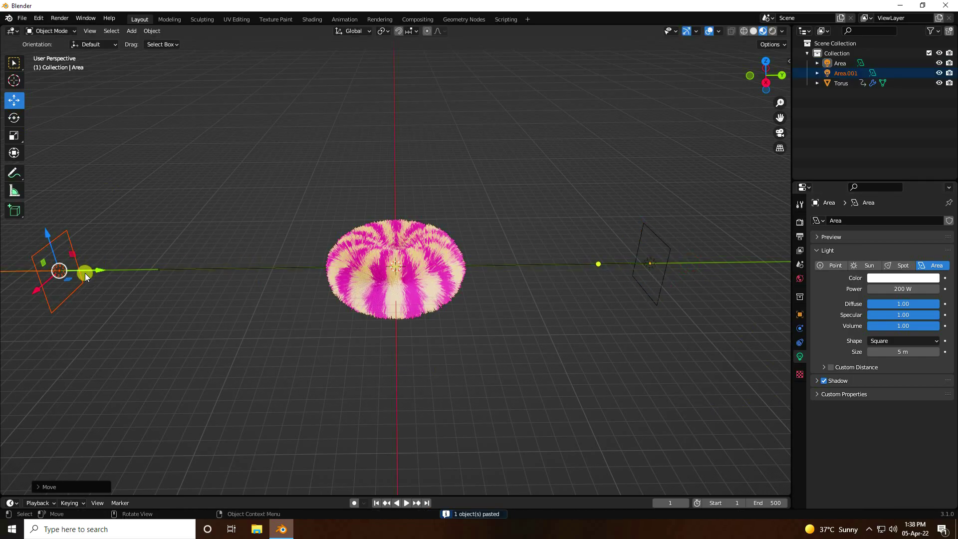
{"action": "left_click", "coordinate": [13, 118]}
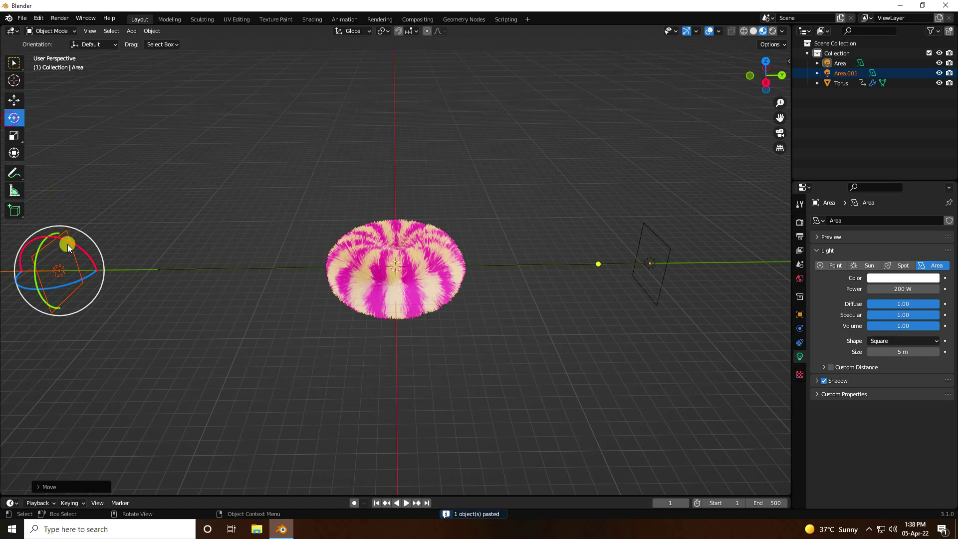
{"action": "left_click_drag", "start_coordinate": [69, 245], "coordinate": [47, 298]}
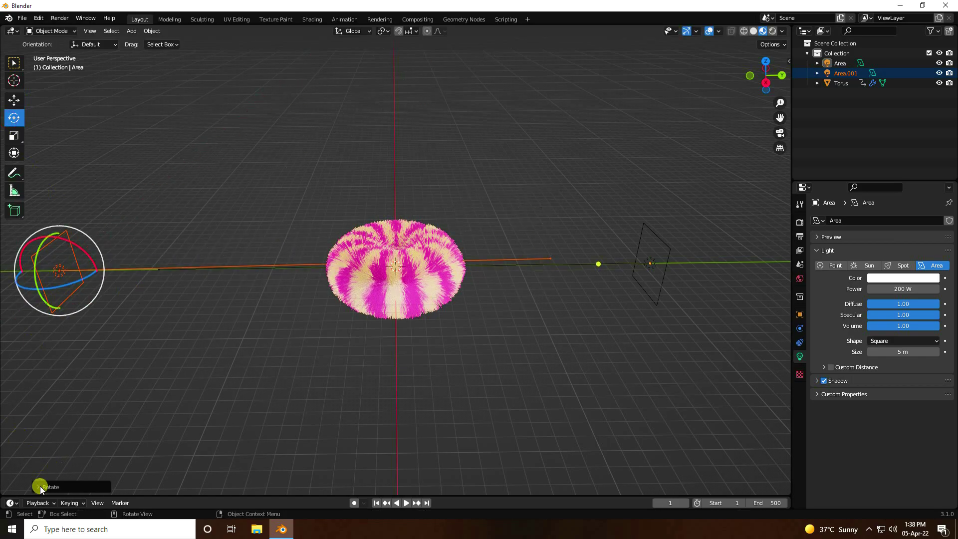
{"action": "left_click", "coordinate": [41, 487]}
{"action": "left_click", "coordinate": [130, 451]}
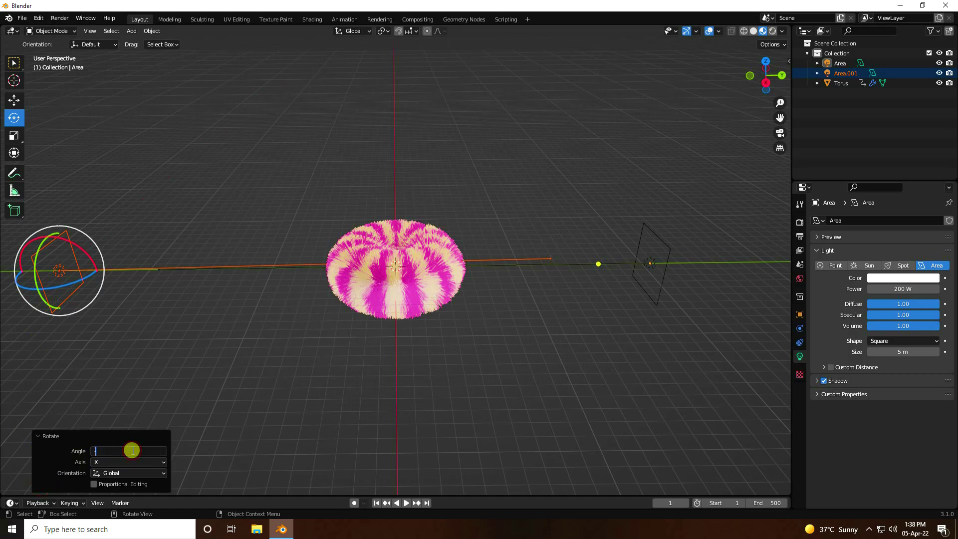
{"action": "type", "text": "-180"}
{"action": "key", "text": "Return"}
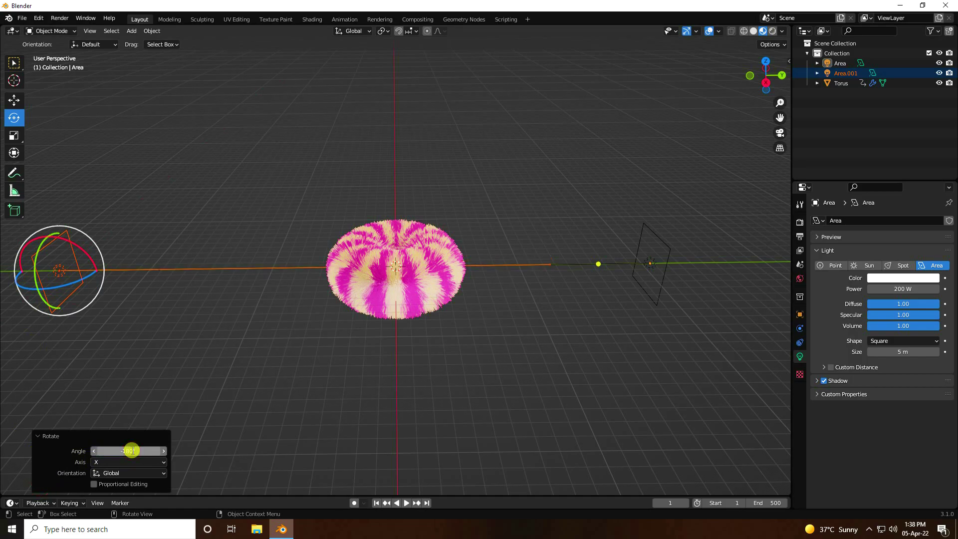
Move both area lights closer to the torus, then reselect the copy Area.001
{"action": "left_click", "coordinate": [14, 100]}
{"action": "scroll", "coordinate": [345, 226], "scroll_direction": "down", "scroll_amount": 1}
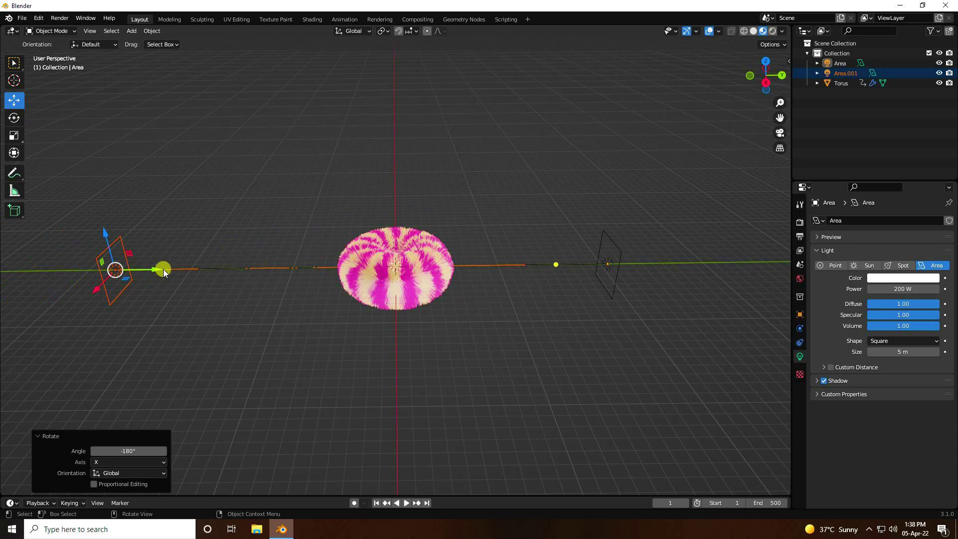
{"action": "left_click_drag", "start_coordinate": [163, 269], "coordinate": [216, 269]}
{"action": "left_click", "coordinate": [601, 281]}
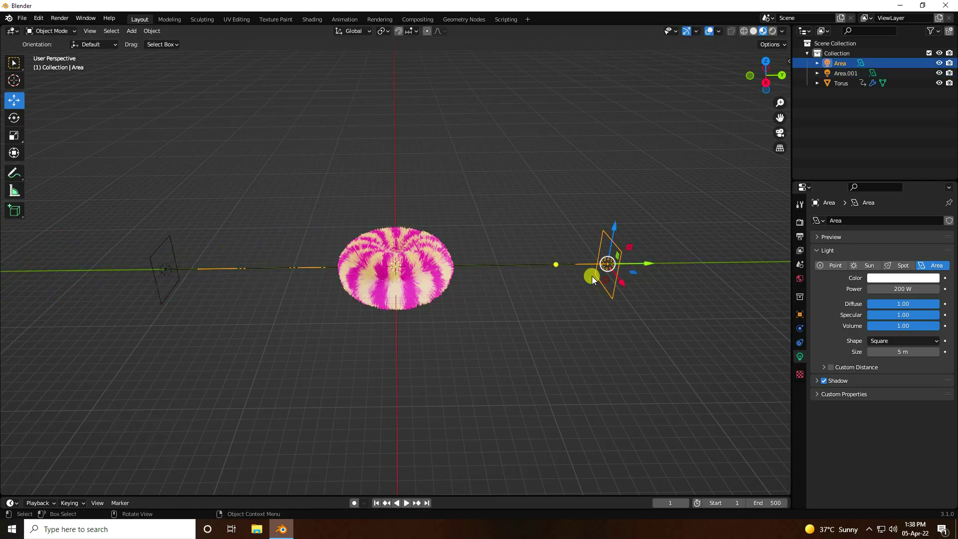
{"action": "left_click_drag", "start_coordinate": [645, 266], "coordinate": [625, 267]}
{"action": "middle_click_drag", "start_coordinate": [451, 404], "coordinate": [364, 376]}
{"action": "left_click", "coordinate": [282, 202]}
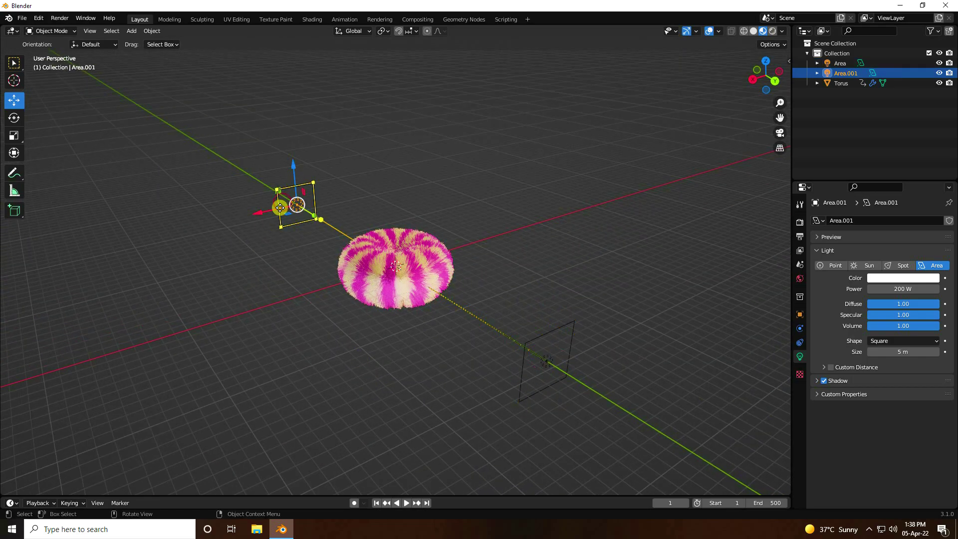
Duplicate the light as Area.002 and move it out along the X axis
{"action": "key", "text": "ctrl+c"}
{"action": "key", "text": "ctrl+v"}
{"action": "key", "text": "g"}
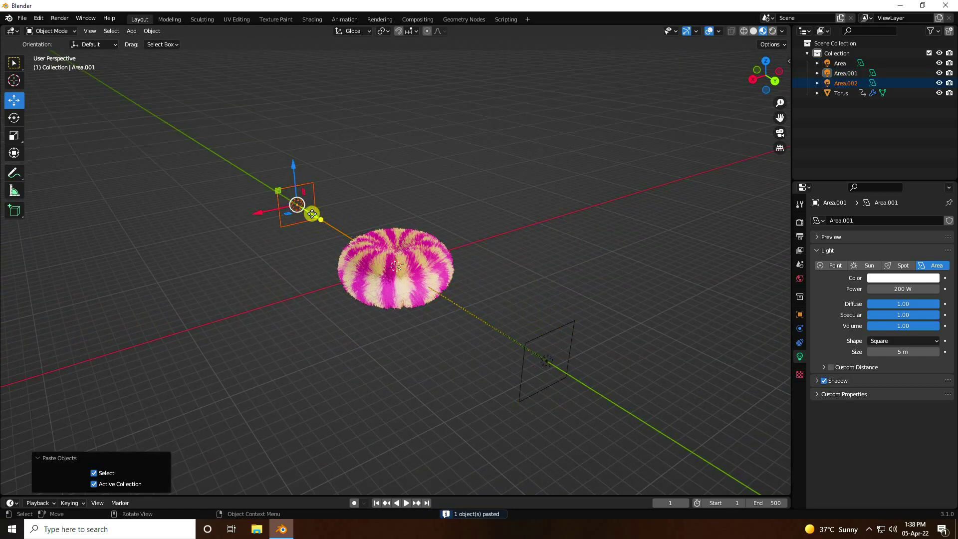
{"action": "left_click", "coordinate": [407, 300]}
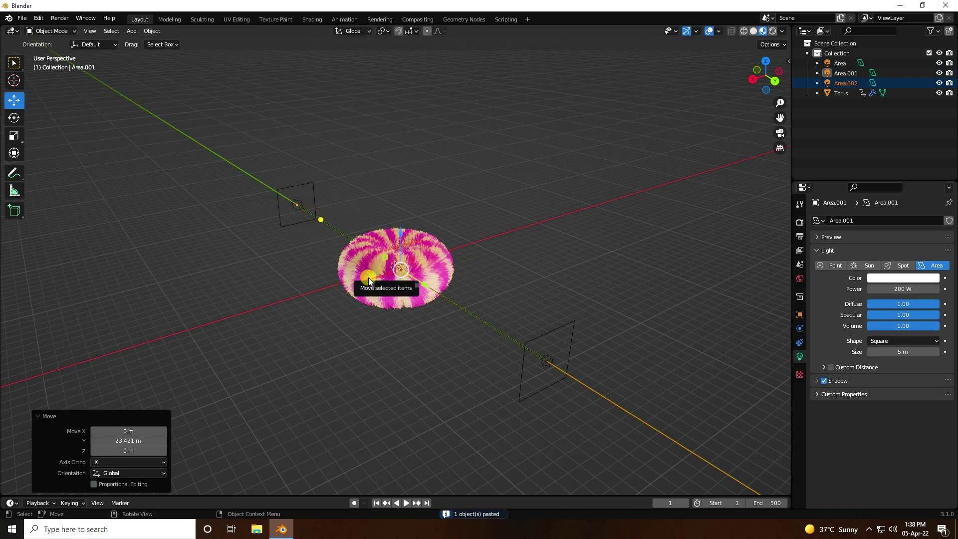
{"action": "key", "text": "g"}
{"action": "key", "text": "x"}
{"action": "left_click", "coordinate": [2, 159]}
Rotate Area.002 90° around Z and nudge it slightly along Y
{"action": "left_click", "coordinate": [14, 118]}
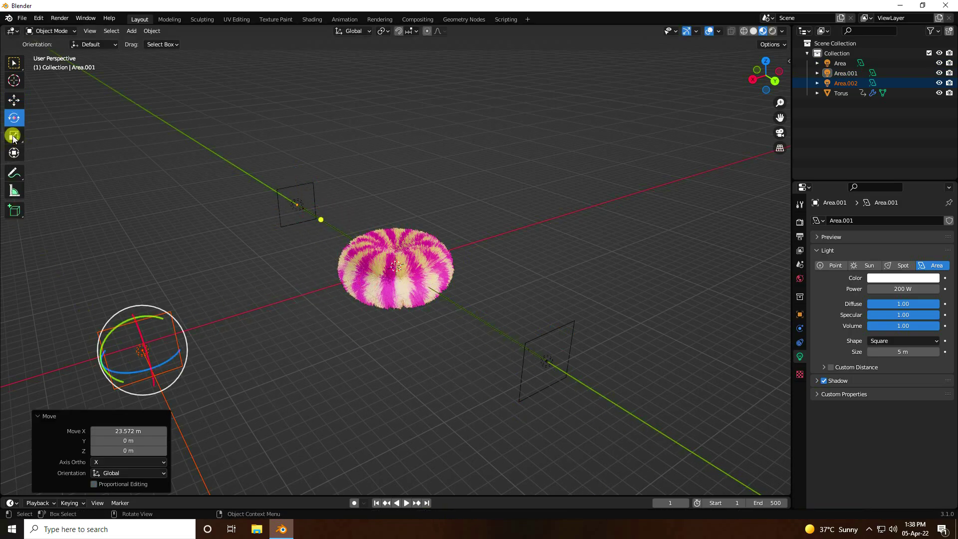
{"action": "left_click_drag", "start_coordinate": [133, 374], "coordinate": [175, 370]}
{"action": "left_click", "coordinate": [134, 451]}
{"action": "type", "text": "90"}
{"action": "key", "text": "Return"}
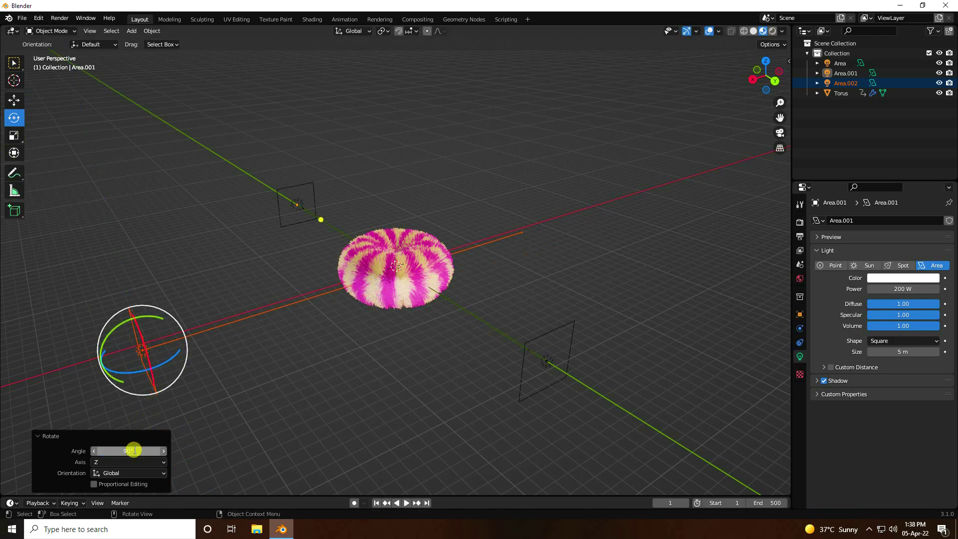
{"action": "middle_click_drag", "start_coordinate": [376, 315], "coordinate": [429, 292]}
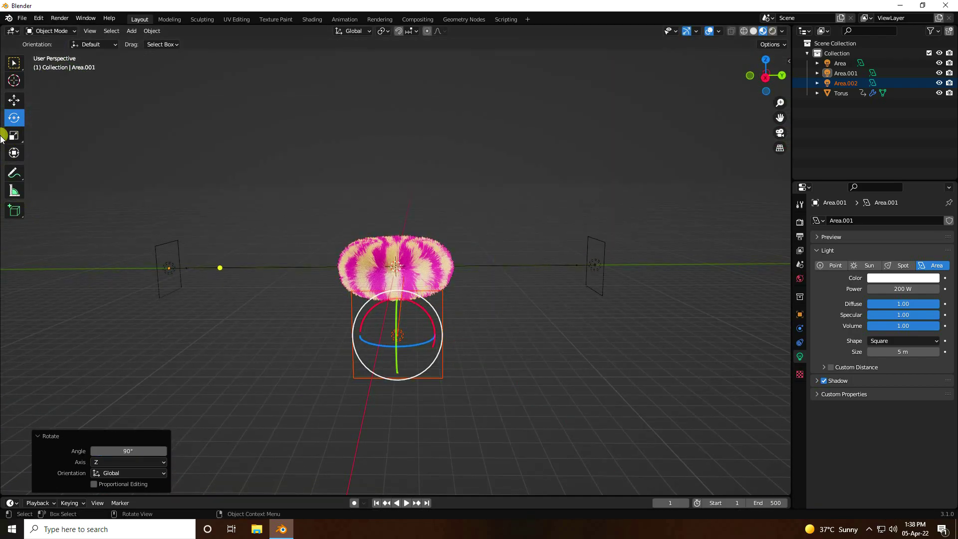
{"action": "left_click", "coordinate": [9, 101]}
{"action": "left_click_drag", "start_coordinate": [444, 338], "coordinate": [421, 328]}
{"action": "middle_click_drag", "start_coordinate": [567, 325], "coordinate": [513, 347]}
Drive the world colour with an Environment Texture loading artist_workshop_8k.exr from the hair folder
{"action": "left_click", "coordinate": [801, 279]}
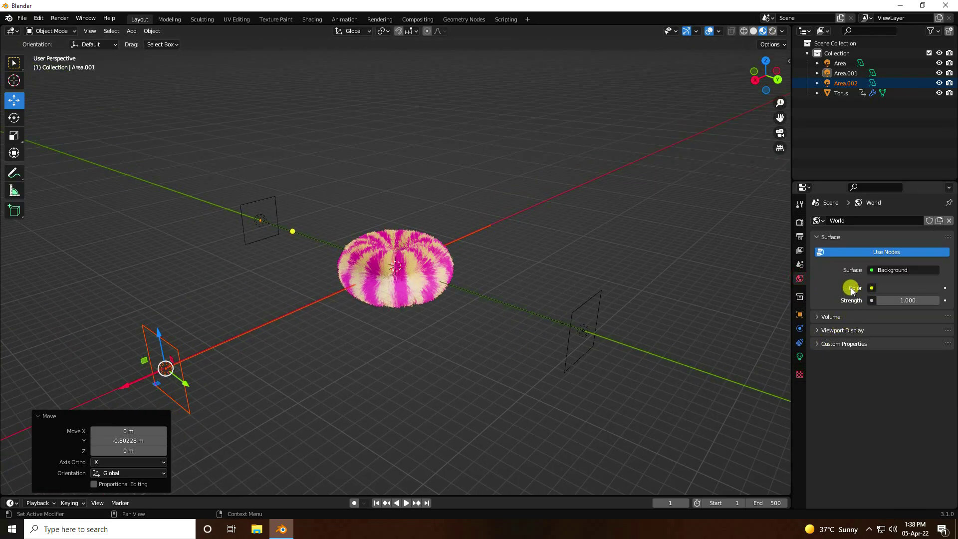
{"action": "left_click", "coordinate": [872, 288]}
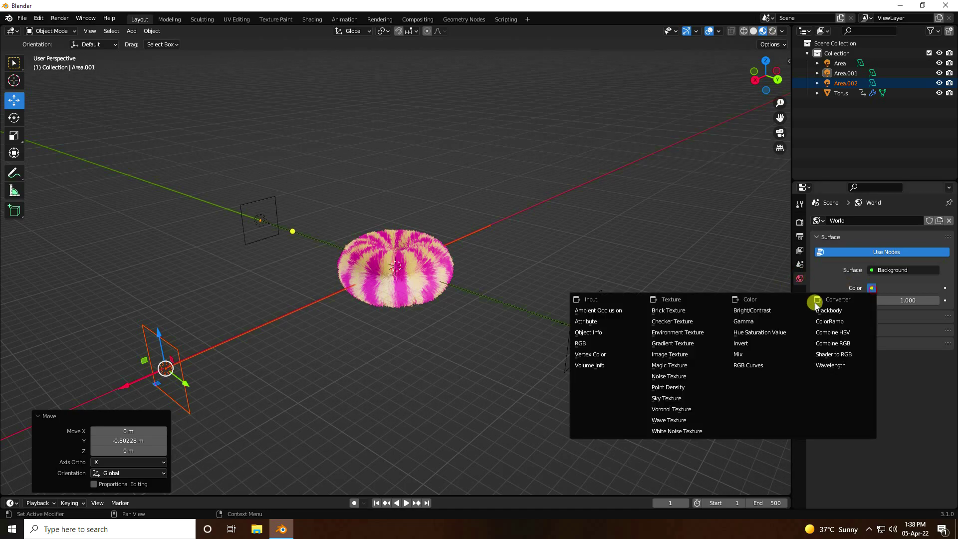
{"action": "left_click", "coordinate": [676, 334]}
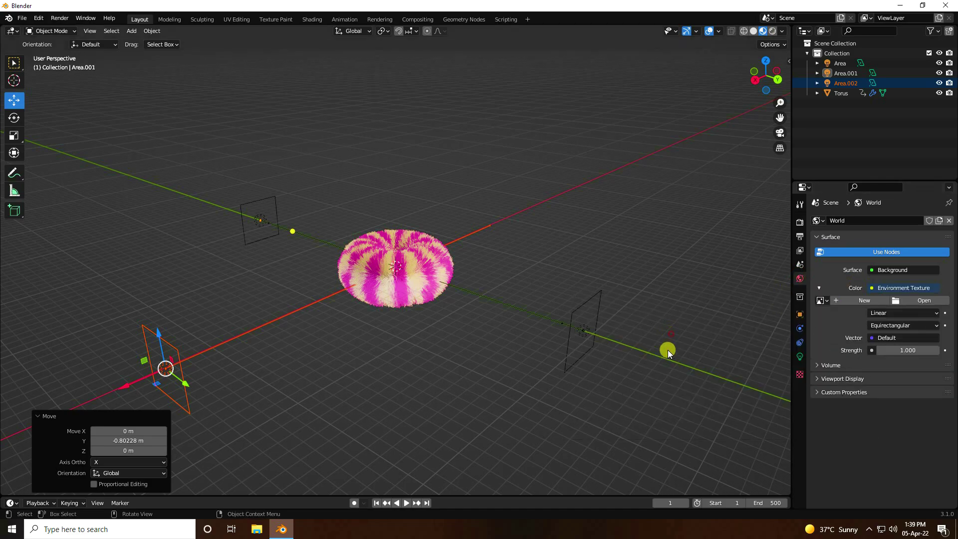
{"action": "left_click", "coordinate": [906, 301]}
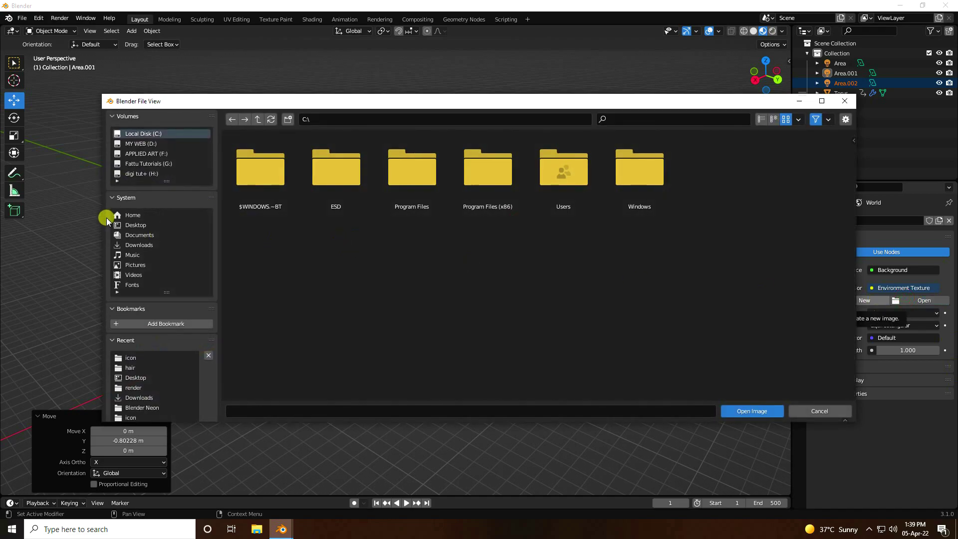
{"action": "left_click", "coordinate": [134, 225]}
{"action": "double_click", "coordinate": [340, 174]}
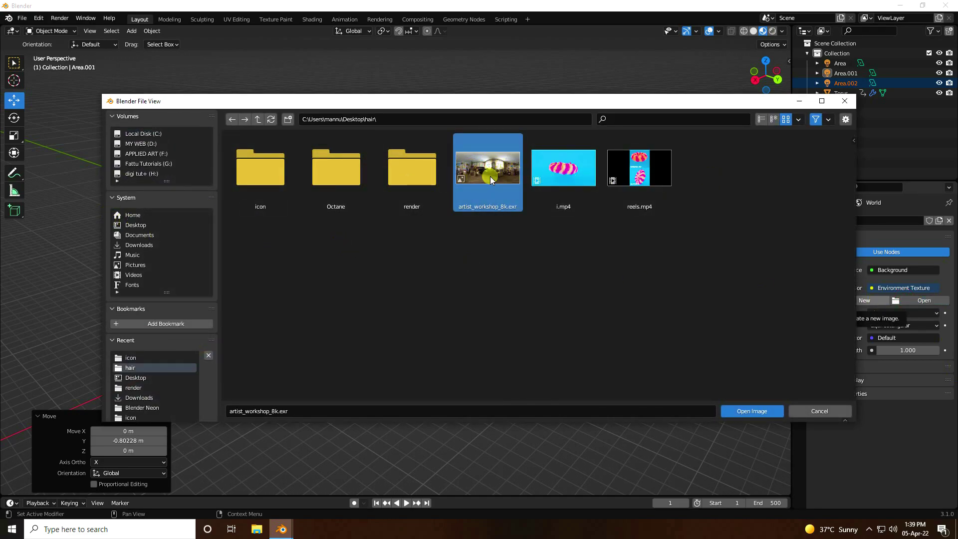
{"action": "left_click", "coordinate": [753, 411]}
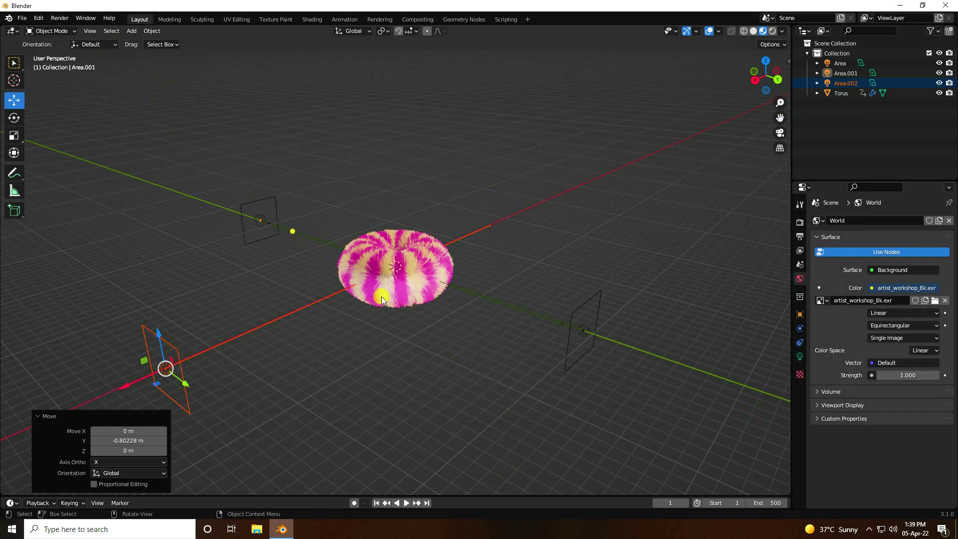
{"action": "middle_click_drag", "start_coordinate": [381, 296], "coordinate": [193, 174]}
Add a plane and scale it up to 5.367 on every axis
{"action": "left_click", "coordinate": [131, 31]}
{"action": "mouse_move", "coordinate": [150, 42]}
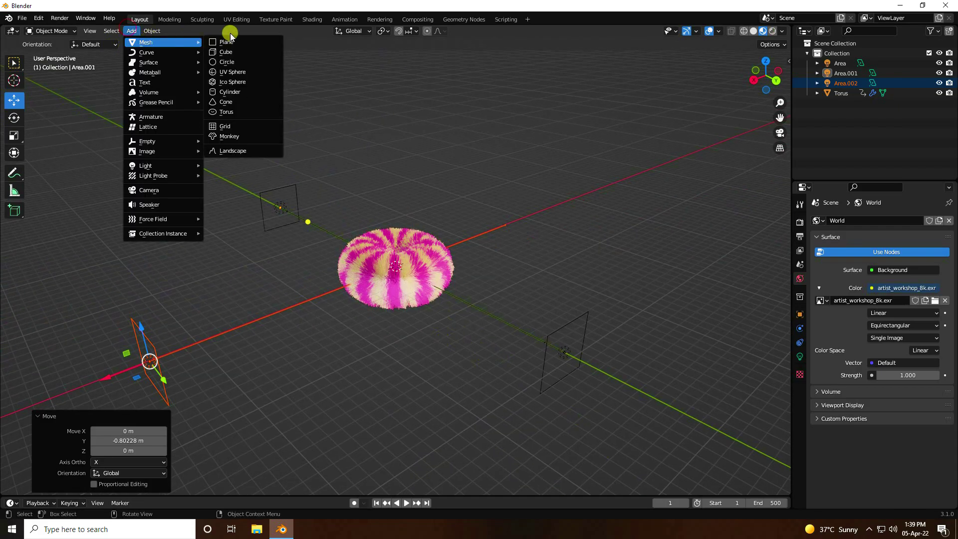
{"action": "left_click", "coordinate": [229, 42]}
{"action": "scroll", "coordinate": [405, 249], "scroll_direction": "down", "scroll_amount": 2}
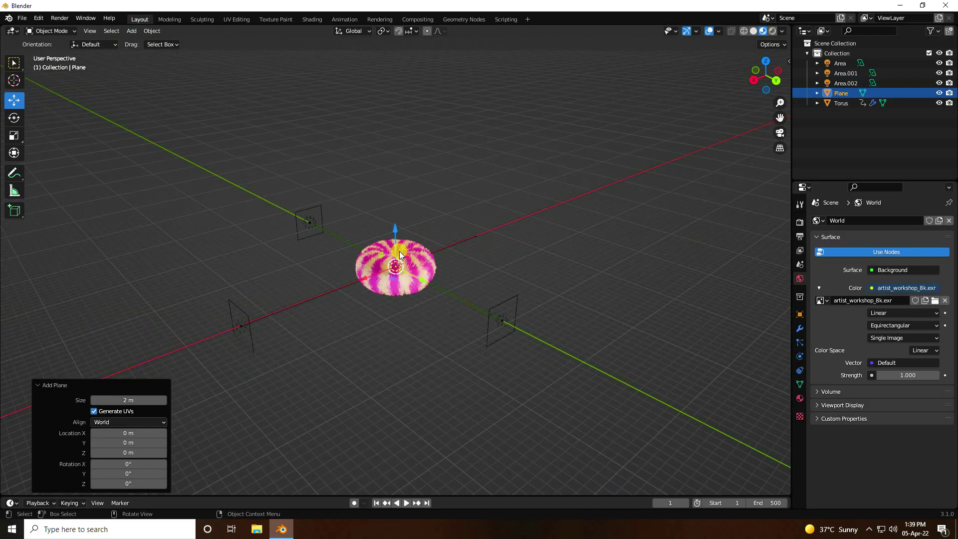
{"action": "key", "text": "s"}
{"action": "left_click", "coordinate": [543, 207]}
{"action": "key", "text": "ctrl+z"}
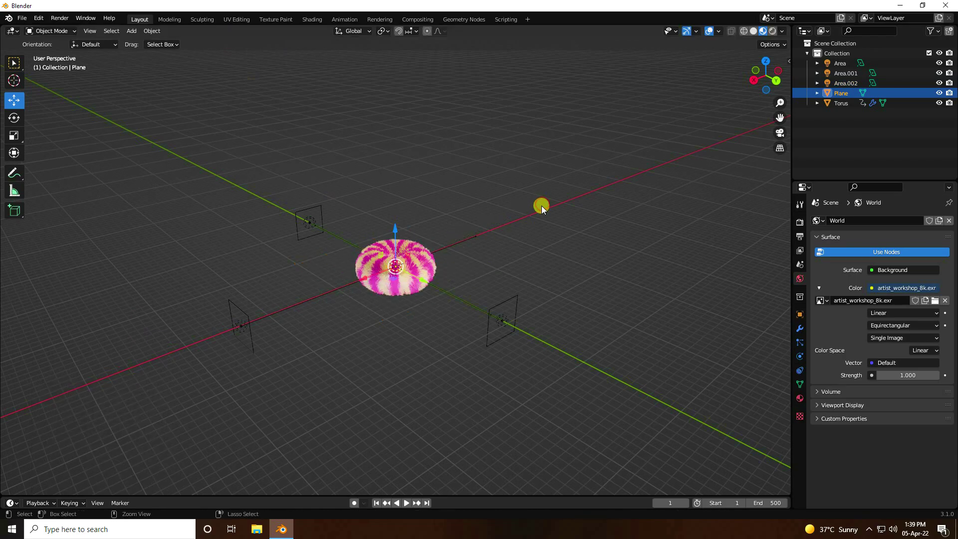
{"action": "key", "text": "s"}
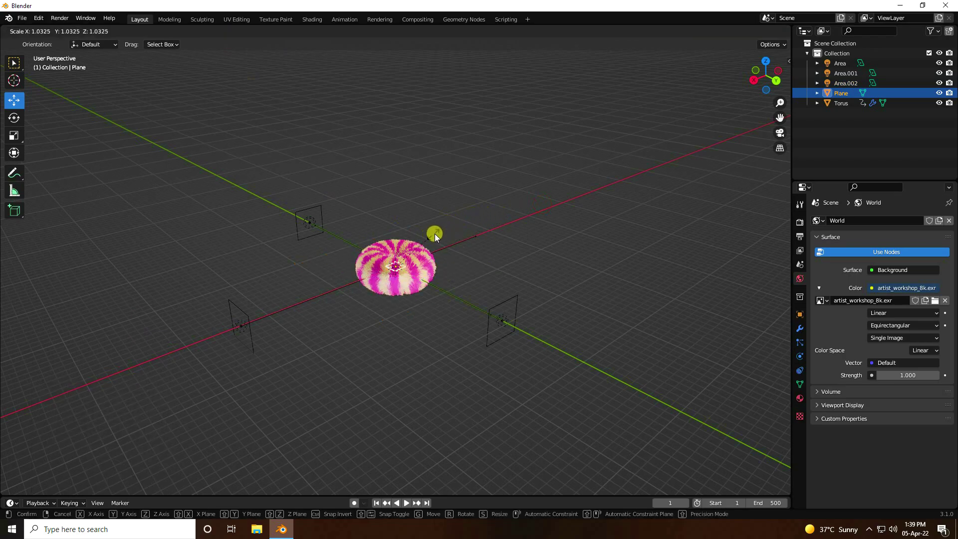
{"action": "left_click", "coordinate": [755, 133]}
{"action": "key", "text": "s"}
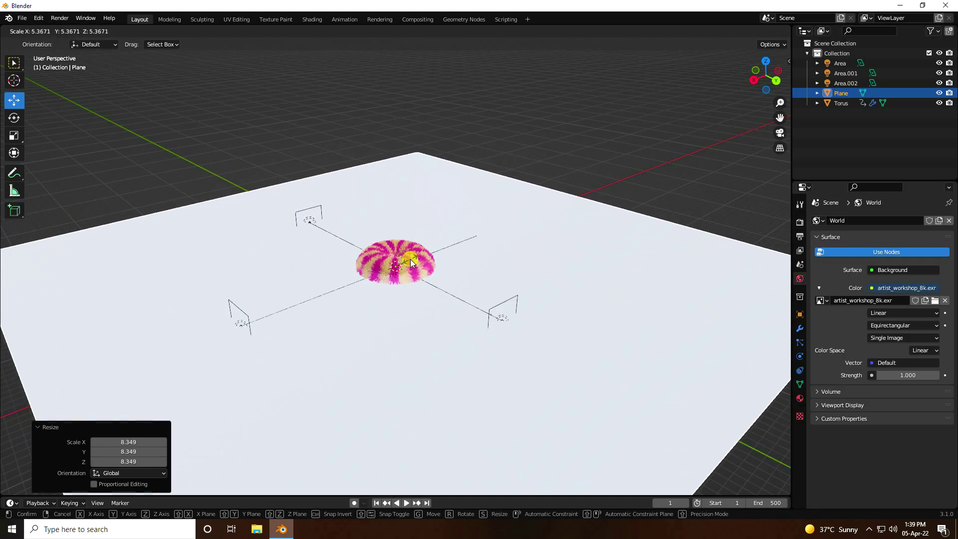
{"action": "left_click", "coordinate": [497, 260]}
Lower the plane about 7.35 m on Z beneath the torus
{"action": "middle_click_drag", "start_coordinate": [497, 260], "coordinate": [390, 235]}
{"action": "left_click_drag", "start_coordinate": [389, 234], "coordinate": [396, 282]}
{"action": "middle_click_drag", "start_coordinate": [442, 283], "coordinate": [361, 292]}
In Edit Mode, extrude the plane's far edge and raise it into a wall
{"action": "left_click", "coordinate": [43, 31]}
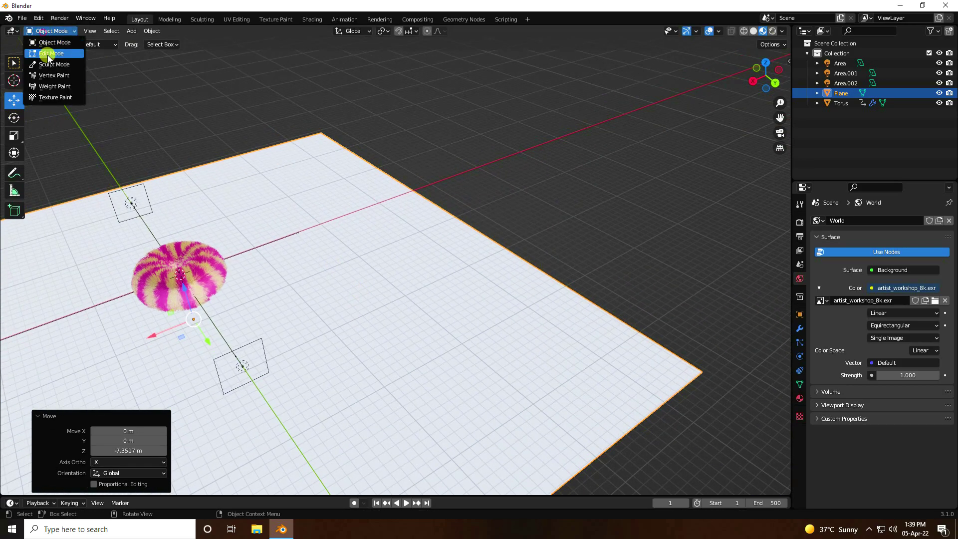
{"action": "left_click", "coordinate": [47, 53]}
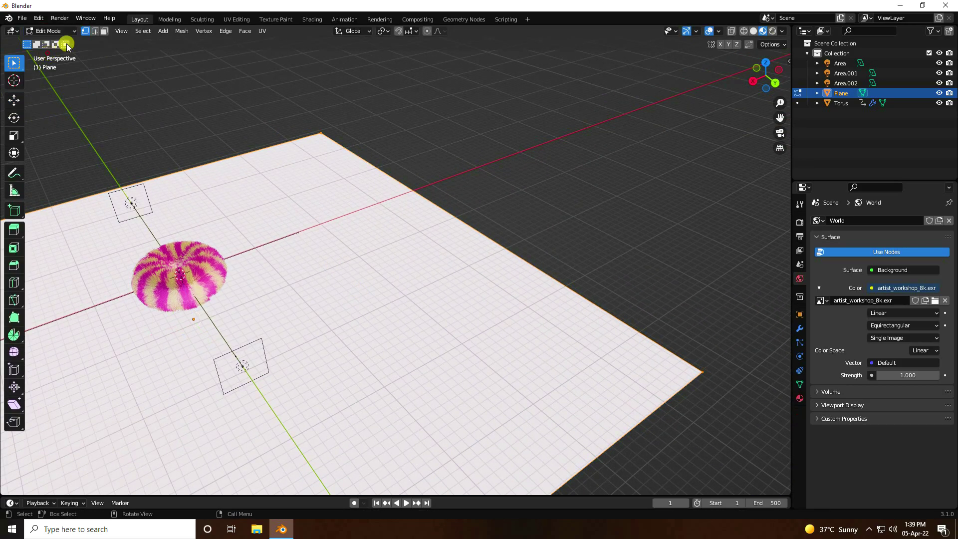
{"action": "left_click", "coordinate": [95, 31]}
{"action": "left_click", "coordinate": [470, 225]}
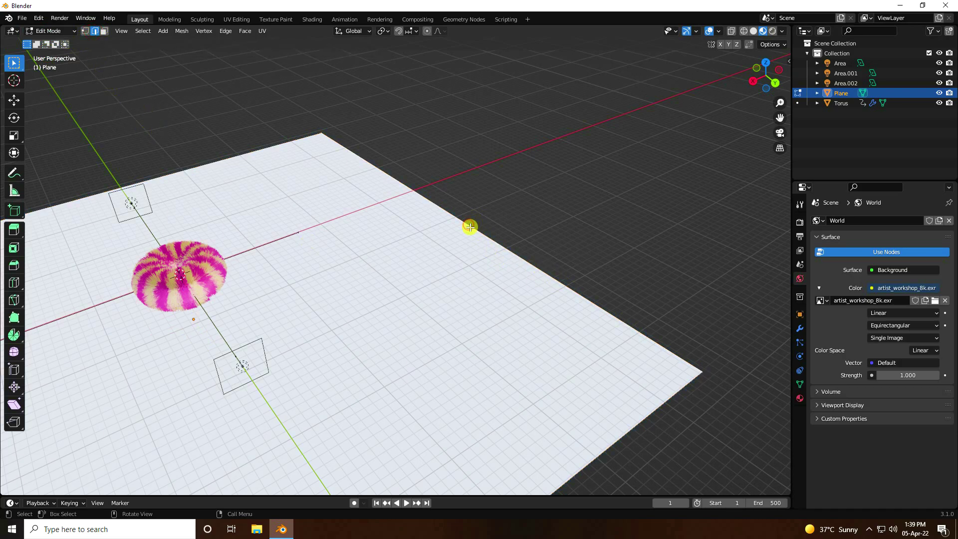
{"action": "scroll", "coordinate": [467, 212], "scroll_direction": "down", "scroll_amount": 2}
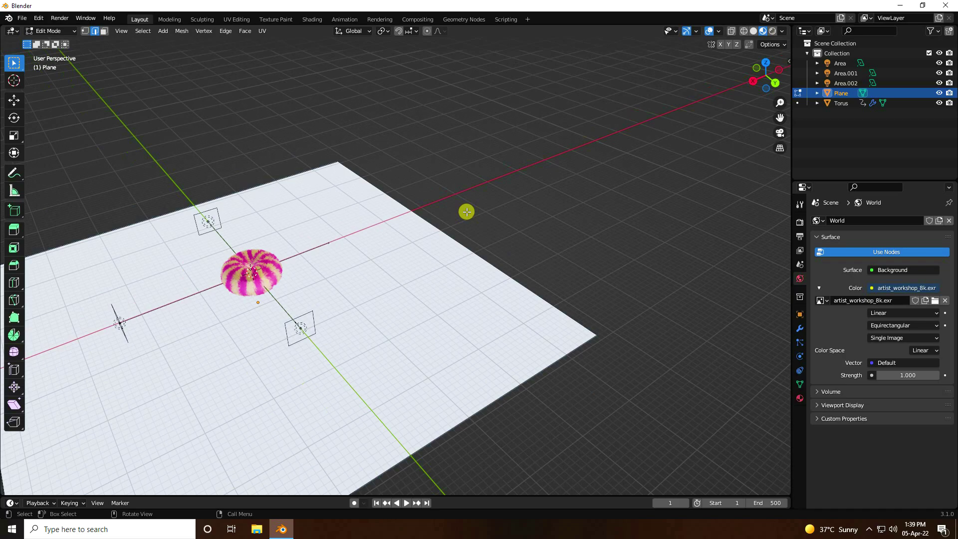
{"action": "key", "text": "g"}
{"action": "left_click", "coordinate": [19, 107]}
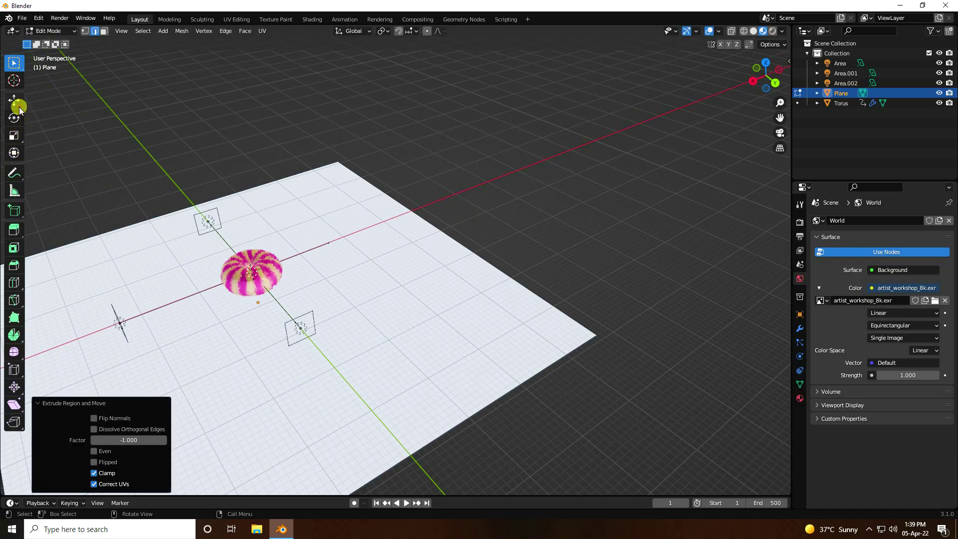
{"action": "left_click", "coordinate": [15, 101]}
{"action": "left_click_drag", "start_coordinate": [438, 197], "coordinate": [434, 316]}
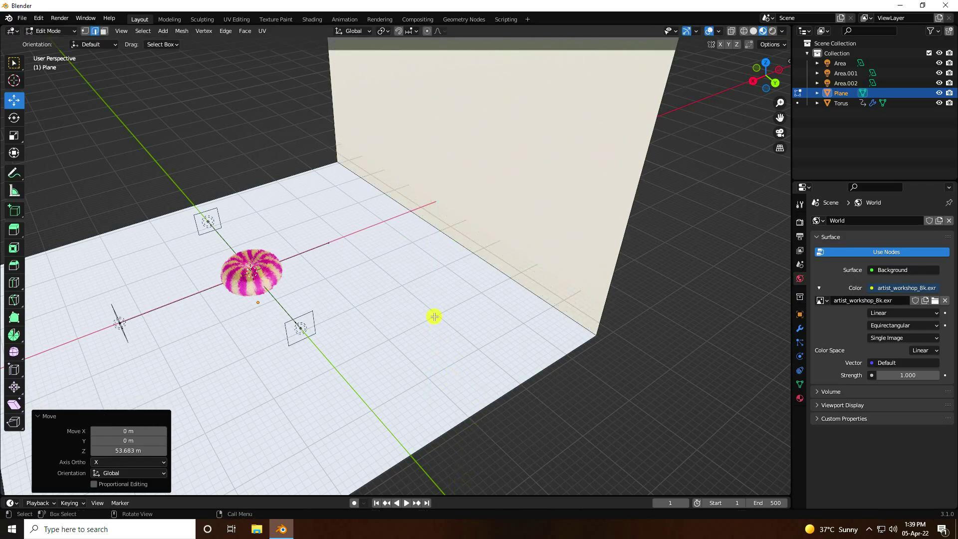
Raise the wall's top edge higher, then select the edge where wall meets floor
{"action": "scroll", "coordinate": [434, 317], "scroll_direction": "down", "scroll_amount": 5}
{"action": "scroll", "coordinate": [430, 304], "scroll_direction": "up", "scroll_amount": 4}
{"action": "mouse_move", "coordinate": [455, 253]}
{"action": "middle_mouse_down"}
{"action": "mouse_move", "coordinate": [488, 229]}
{"action": "mouse_move", "coordinate": [484, 237]}
{"action": "mouse_move", "coordinate": [466, 224]}
{"action": "mouse_move", "coordinate": [454, 267]}
{"action": "middle_mouse_up"}
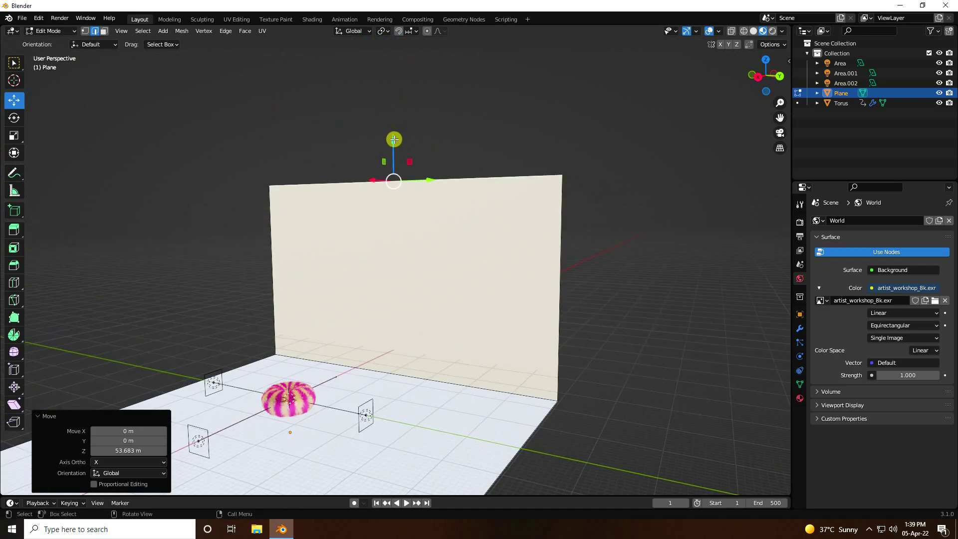
{"action": "left_click_drag", "start_coordinate": [395, 138], "coordinate": [396, 118]}
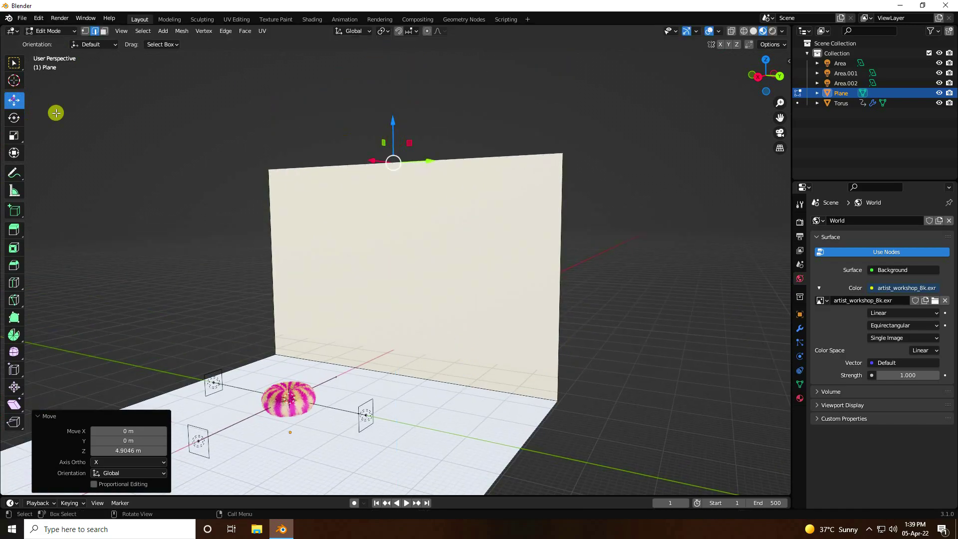
{"action": "left_click", "coordinate": [149, 115]}
{"action": "middle_click_drag", "start_coordinate": [497, 462], "coordinate": [498, 484]}
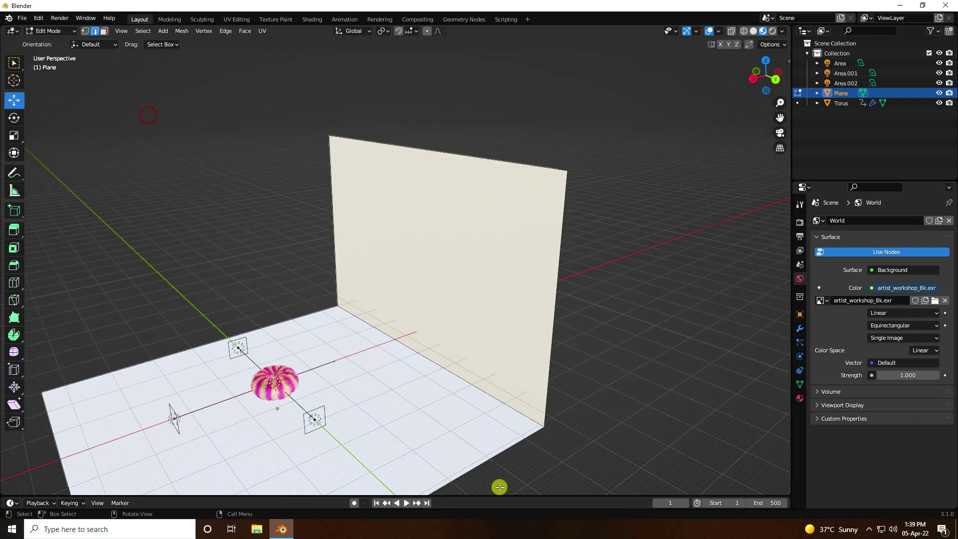
{"action": "left_click", "coordinate": [449, 370]}
Add a Bevel modifier with 0.27 m amount and 71 segments to round the corner
{"action": "left_click", "coordinate": [799, 328]}
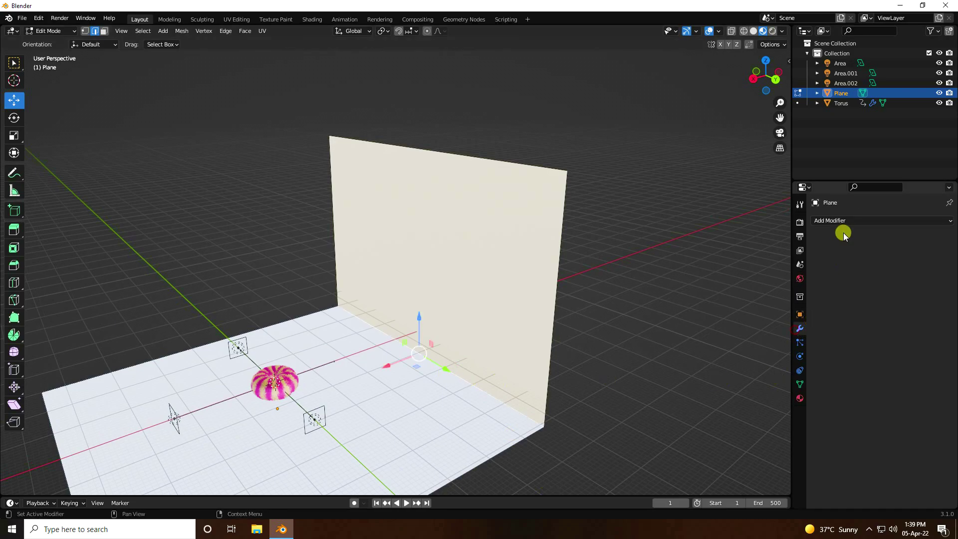
{"action": "left_click", "coordinate": [835, 222]}
{"action": "left_click", "coordinate": [752, 265]}
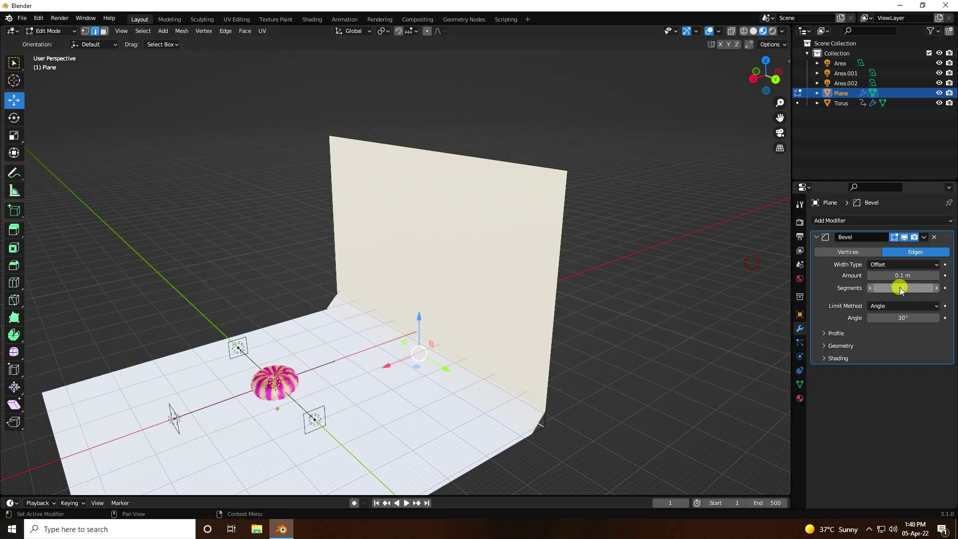
{"action": "left_click_drag", "start_coordinate": [903, 276], "coordinate": [2, 176]}
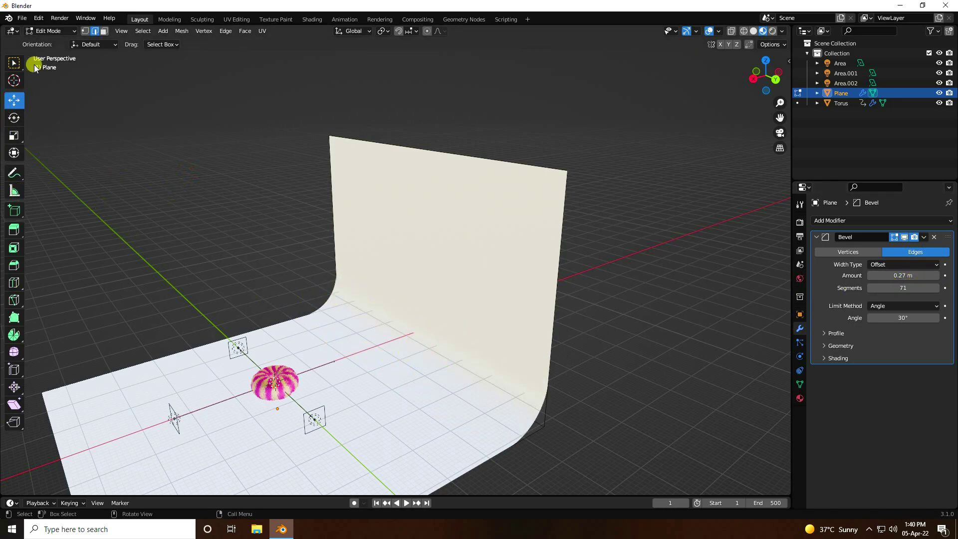
Return to Object Mode and stretch the backdrop 1.239 along Y
{"action": "left_click", "coordinate": [53, 39]}
{"action": "left_click", "coordinate": [50, 30]}
{"action": "middle_click_drag", "start_coordinate": [310, 242], "coordinate": [361, 276]}
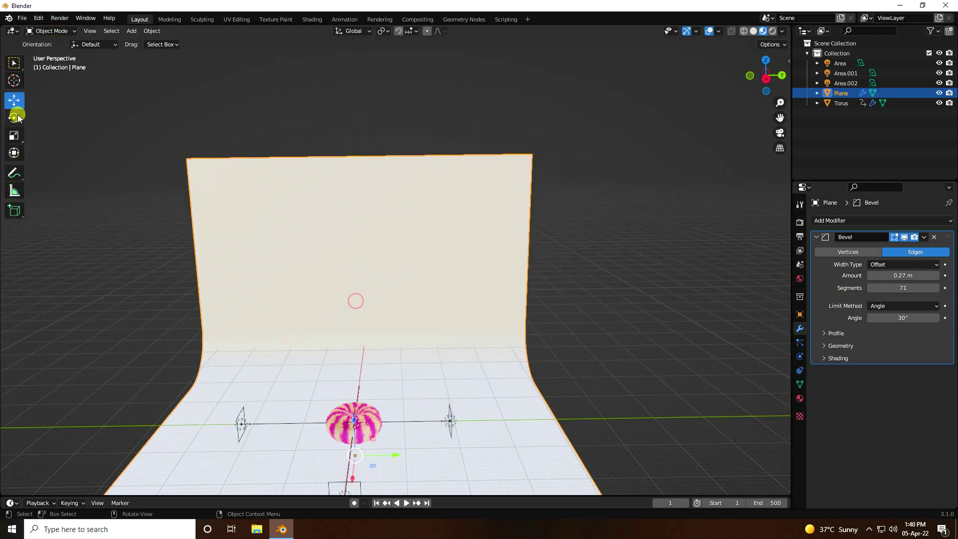
{"action": "left_click", "coordinate": [15, 136]}
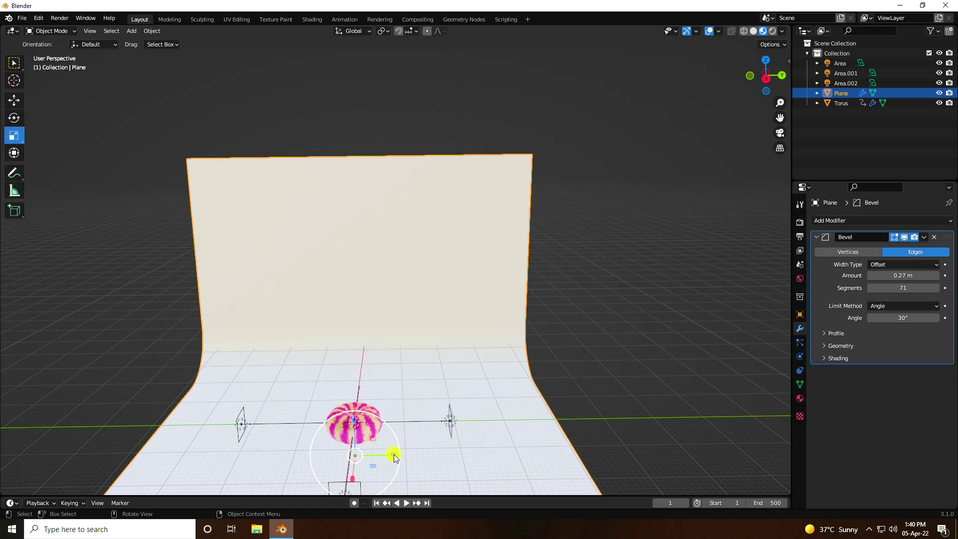
{"action": "left_click_drag", "start_coordinate": [394, 457], "coordinate": [404, 455]}
{"action": "left_click", "coordinate": [14, 100]}
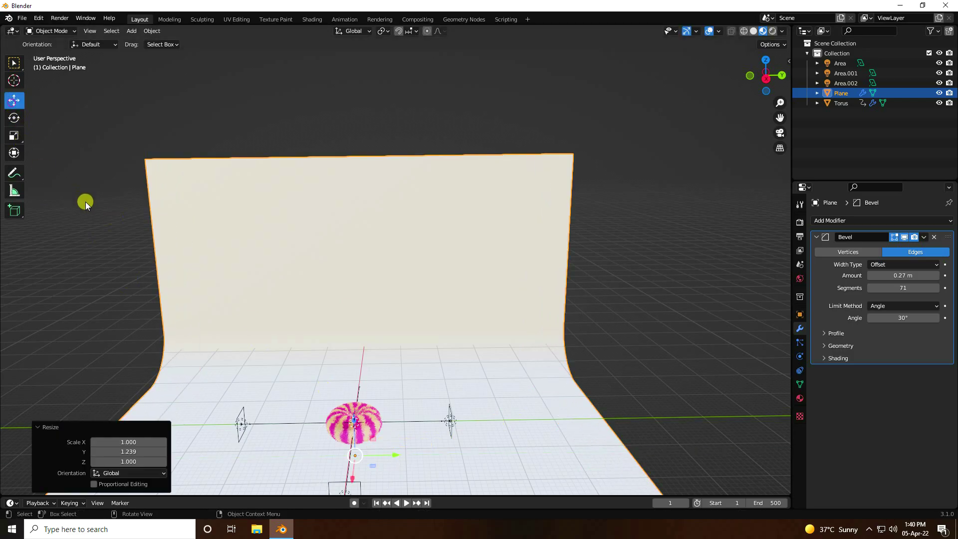
{"action": "left_click", "coordinate": [85, 202]}
{"action": "left_click", "coordinate": [799, 398]}
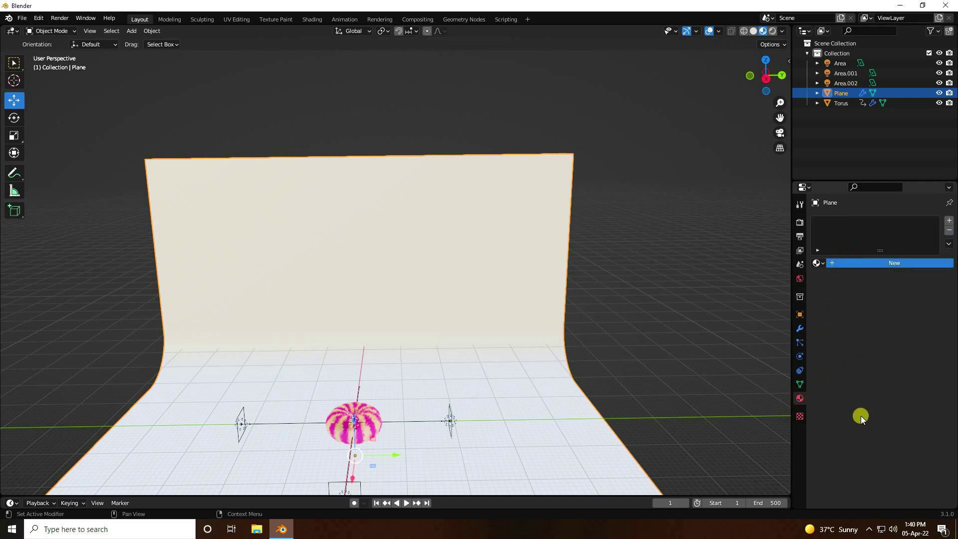
Give the backdrop a new material with base colour hue 0.6 and saturation 1
{"action": "left_click", "coordinate": [837, 264]}
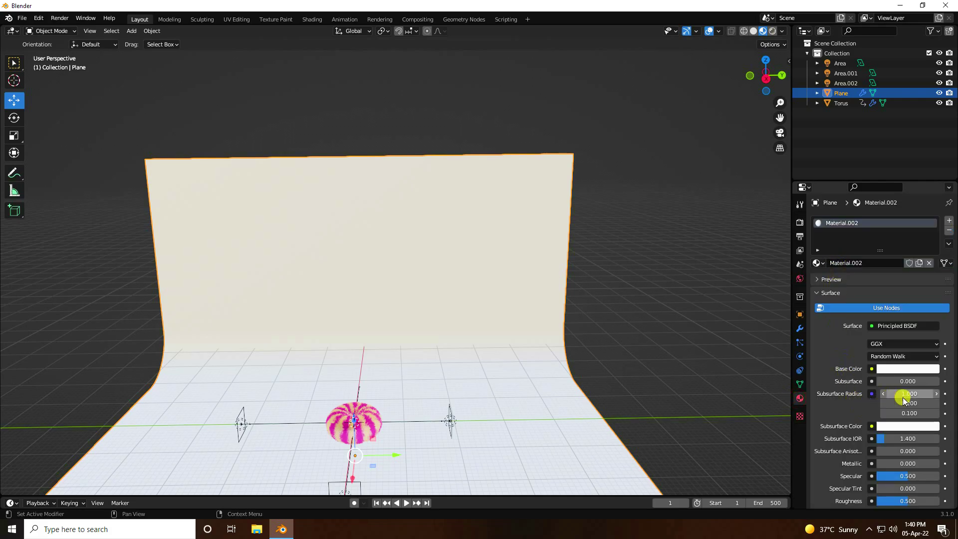
{"action": "left_click", "coordinate": [894, 369]}
{"action": "left_click", "coordinate": [882, 325]}
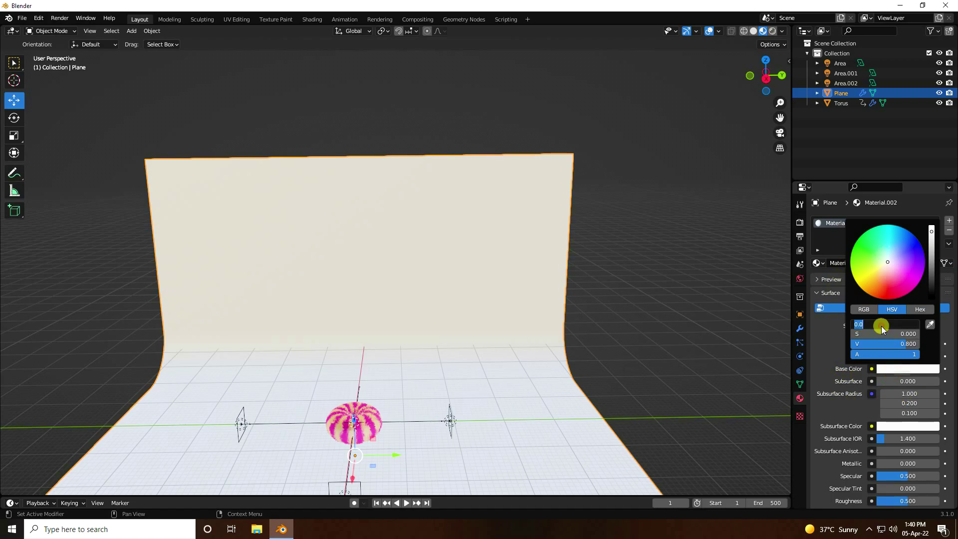
{"action": "type", "text": "0.6"}
{"action": "key", "text": "Tab"}
{"action": "type", "text": "1"}
{"action": "key", "text": "Return"}
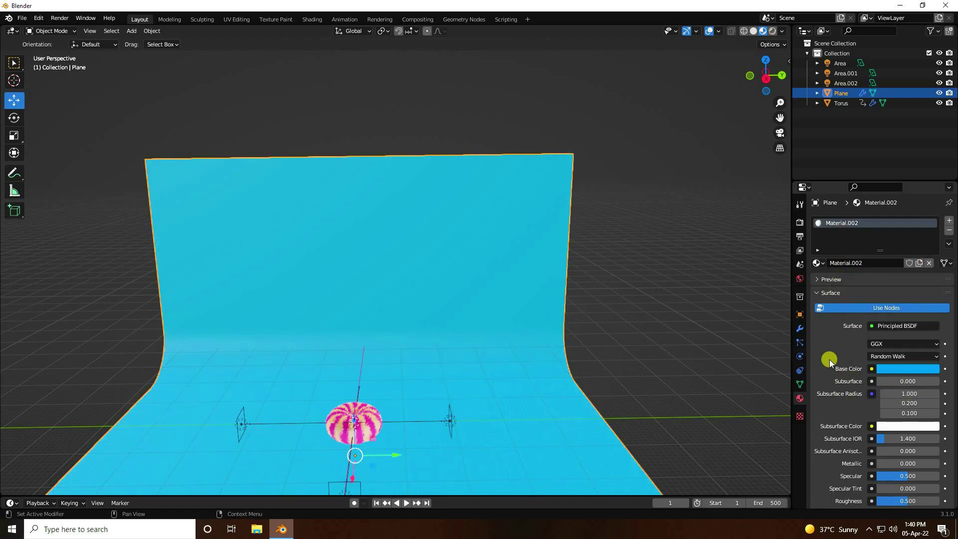
{"action": "left_click", "coordinate": [882, 368]}
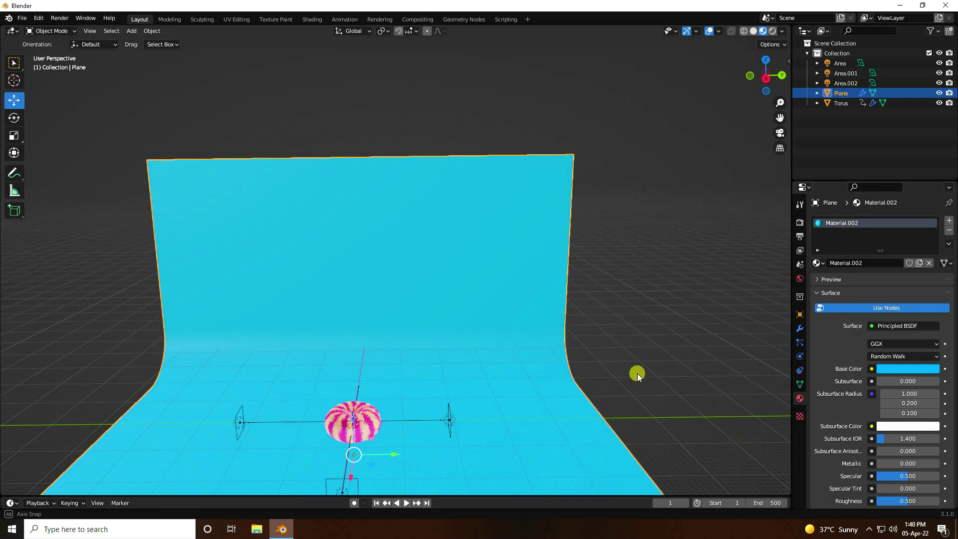
Slide the backdrop plane about 8.07 m along the X axis
{"action": "middle_click_drag", "start_coordinate": [636, 374], "coordinate": [627, 348]}
{"action": "middle_click_drag", "start_coordinate": [484, 346], "coordinate": [406, 376]}
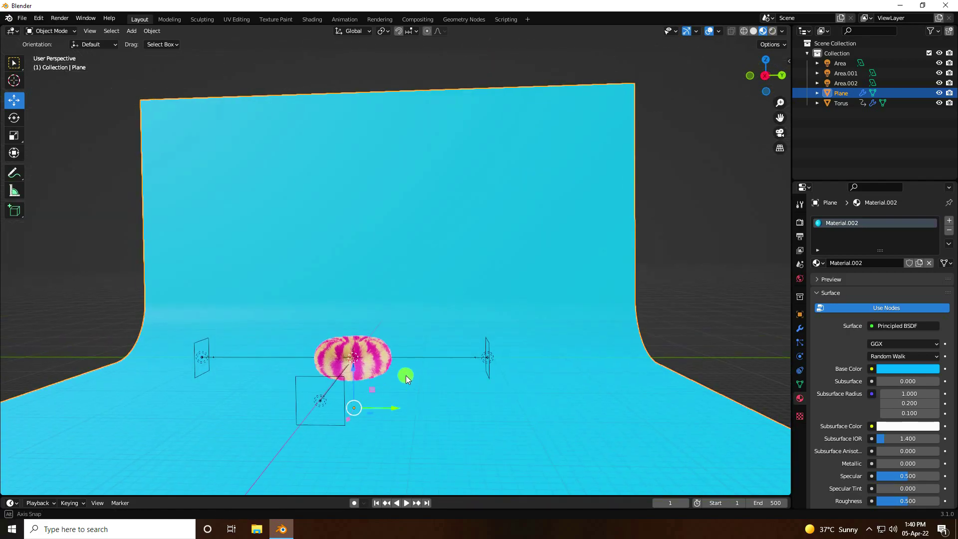
{"action": "middle_click_drag", "start_coordinate": [523, 328], "coordinate": [514, 387]}
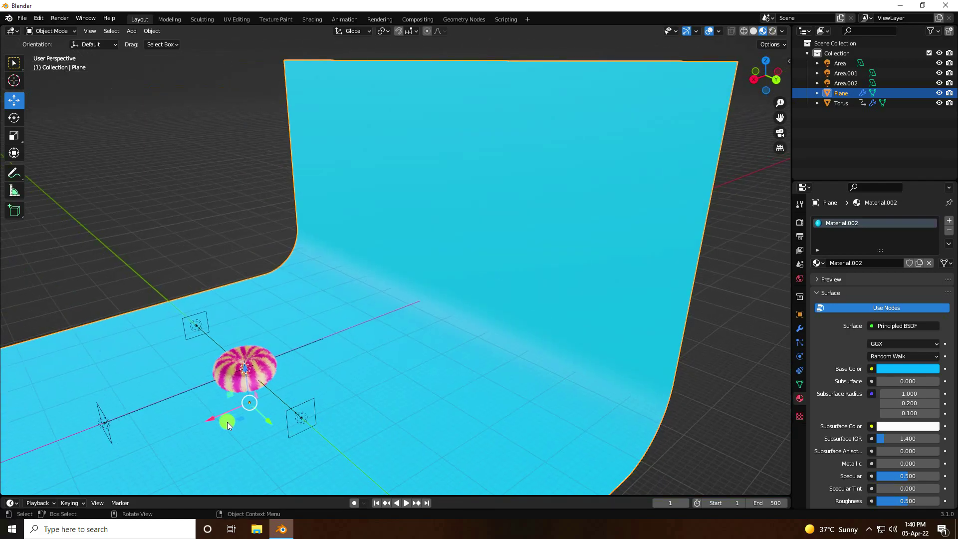
{"action": "left_click_drag", "start_coordinate": [212, 417], "coordinate": [191, 407]}
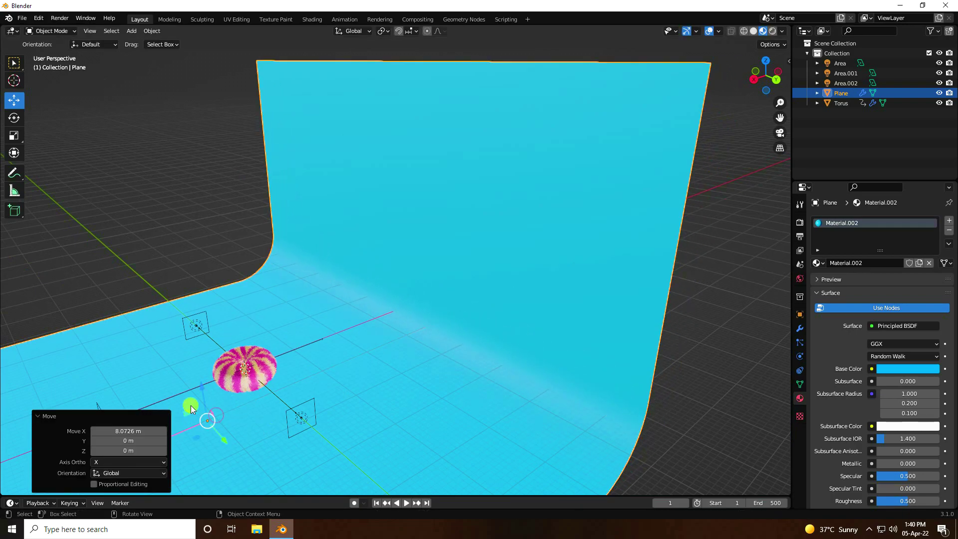
{"action": "left_click", "coordinate": [131, 31]}
Add a camera and move it into position near the torus
{"action": "left_click", "coordinate": [161, 188]}
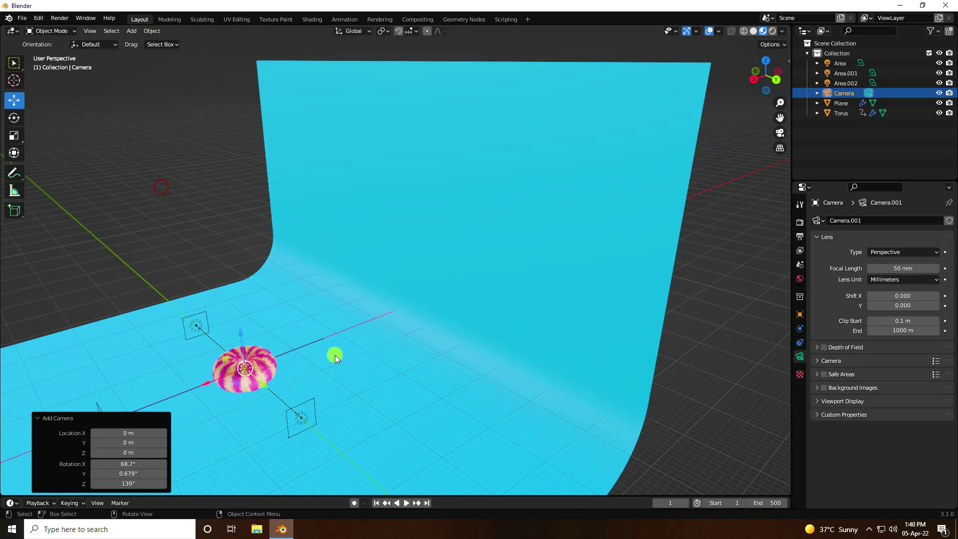
{"action": "middle_click_drag", "start_coordinate": [335, 355], "coordinate": [352, 352]}
{"action": "key", "text": "g"}
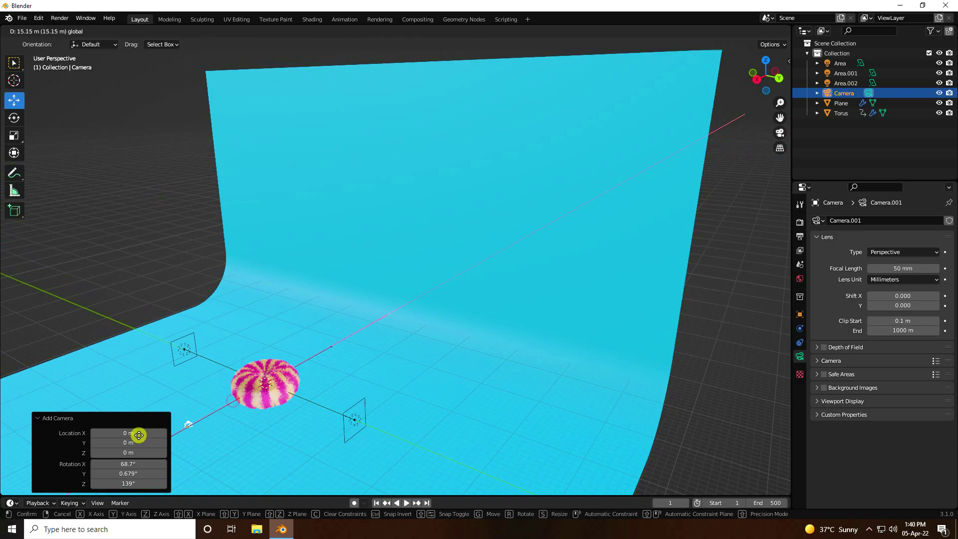
{"action": "left_click", "coordinate": [247, 421]}
{"action": "middle_click_drag", "start_coordinate": [247, 422], "coordinate": [407, 301], "text": "shift"}
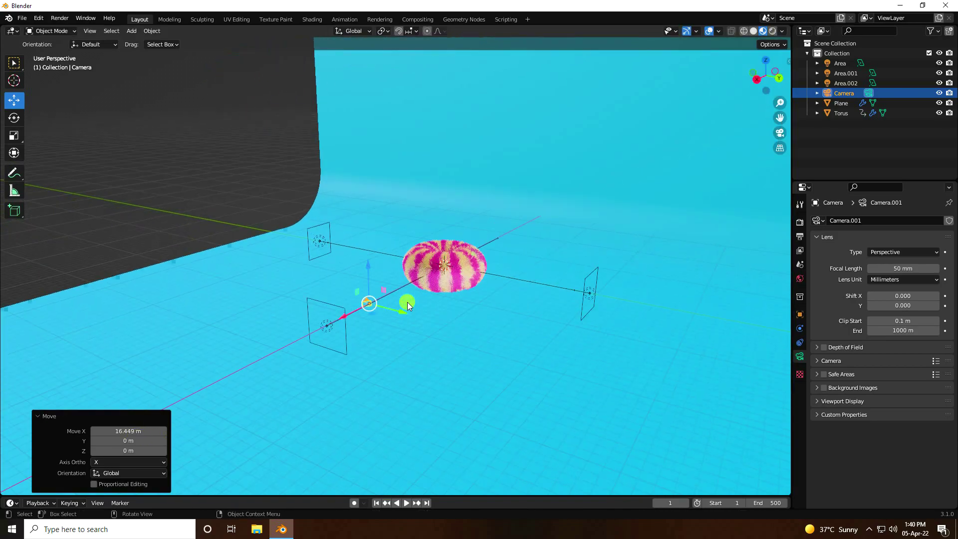
{"action": "scroll", "coordinate": [379, 315], "scroll_direction": "up", "scroll_amount": 2}
{"action": "scroll", "coordinate": [338, 344], "scroll_direction": "down", "scroll_amount": 2}
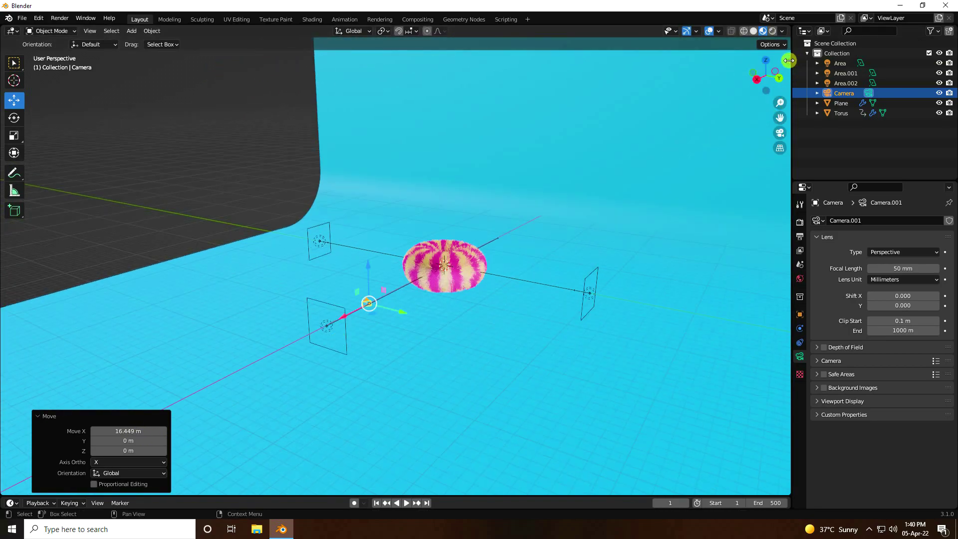
Lock the camera to the view and frame the torus centred against the blue backdrop
{"action": "key", "text": "n"}
{"action": "left_click", "coordinate": [786, 106]}
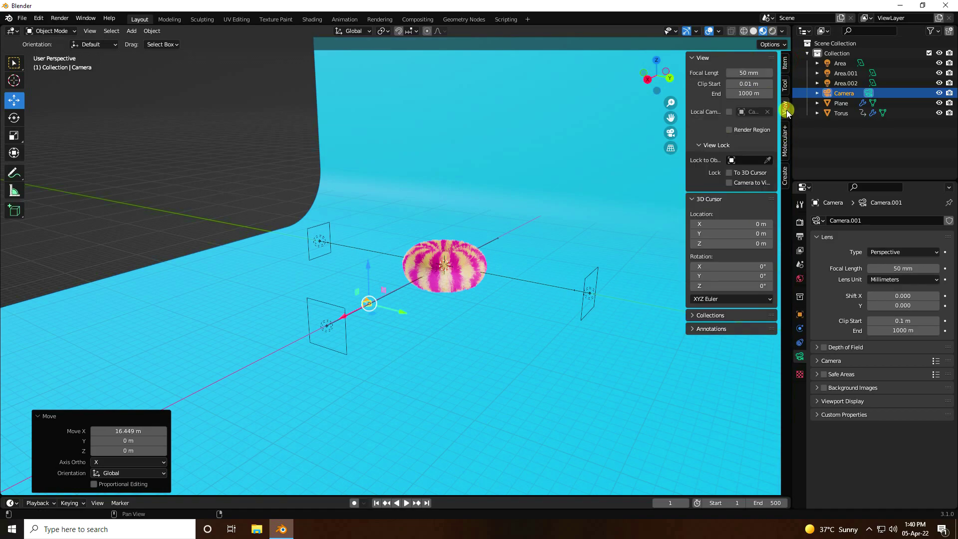
{"action": "left_click", "coordinate": [730, 183]}
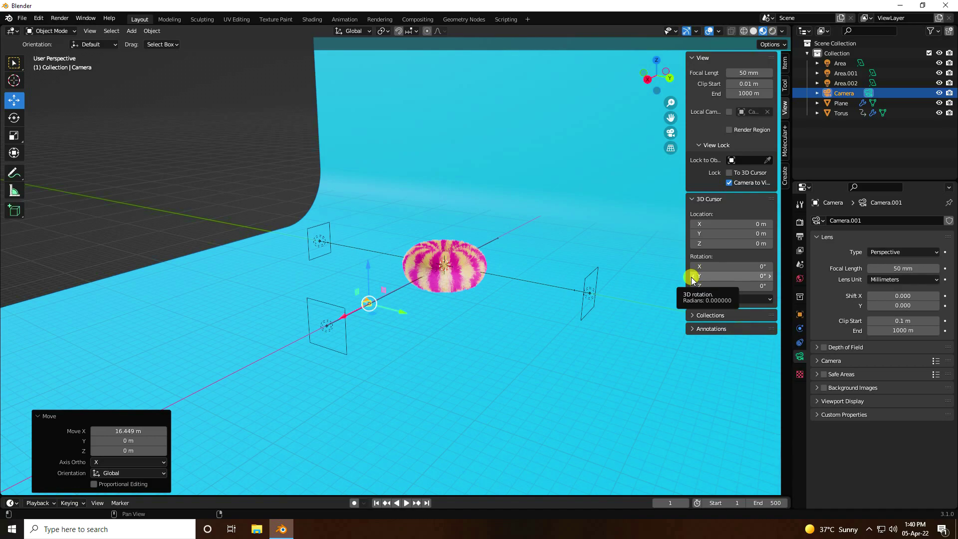
{"action": "left_click", "coordinate": [279, 104]}
{"action": "key", "text": "KP_0"}
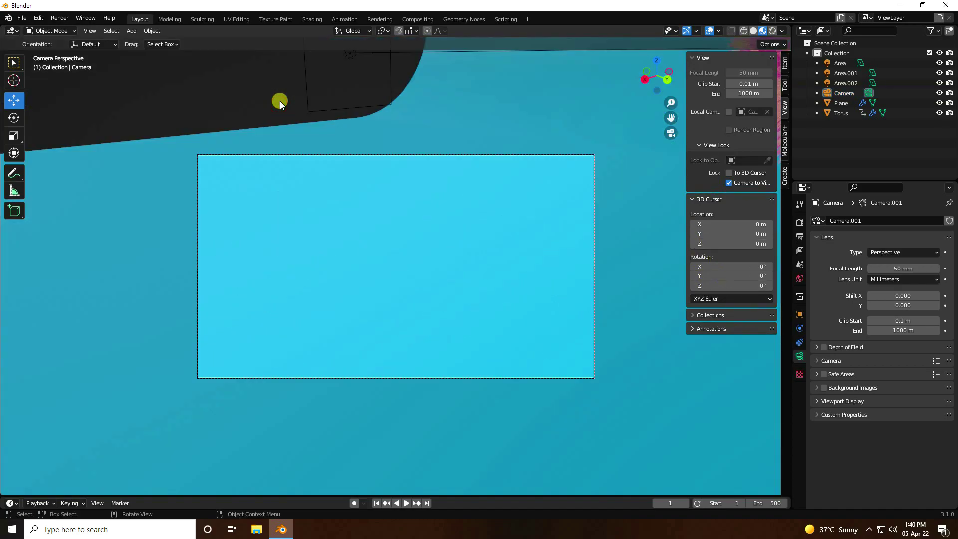
{"action": "middle_click_drag", "start_coordinate": [345, 229], "coordinate": [412, 314]}
{"action": "left_click", "coordinate": [434, 295]}
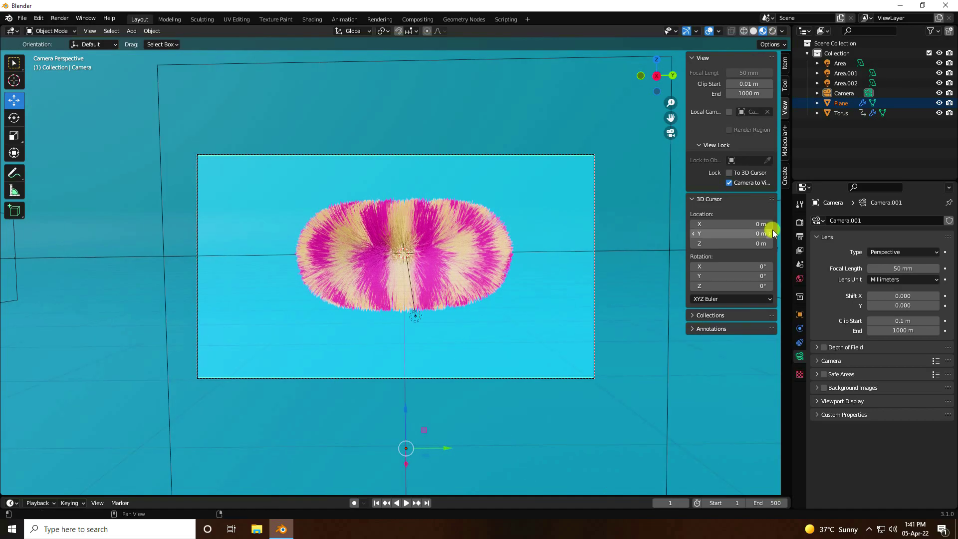
{"action": "left_click", "coordinate": [729, 182]}
{"action": "middle_click_drag", "start_coordinate": [349, 307], "coordinate": [364, 326]}
{"action": "key", "text": "KP_0"}
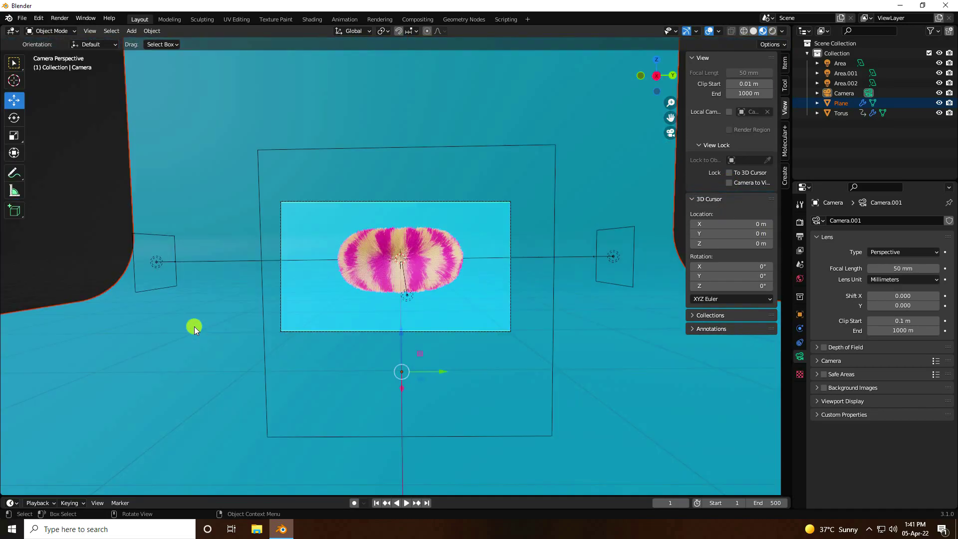
{"action": "scroll", "coordinate": [410, 241], "scroll_direction": "up", "scroll_amount": 6}
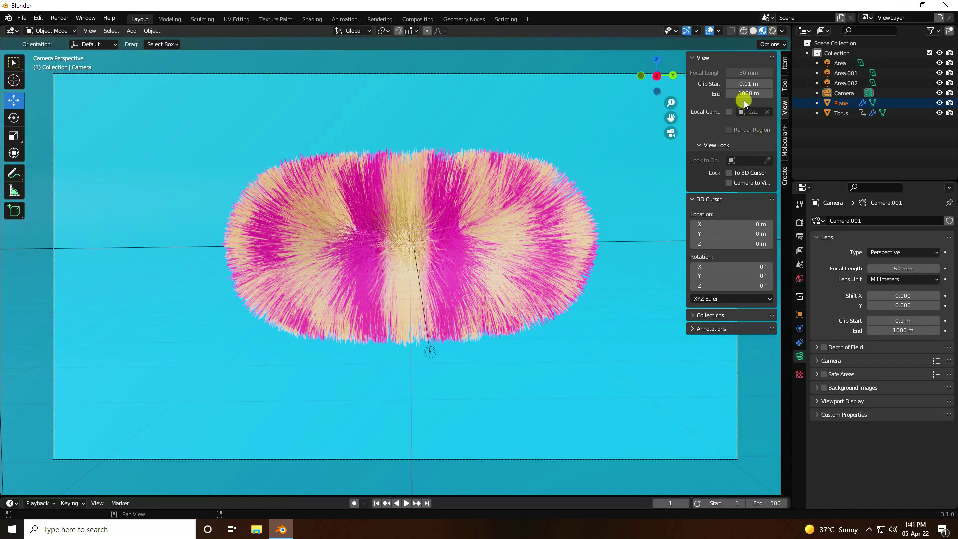
{"action": "key", "text": "n"}
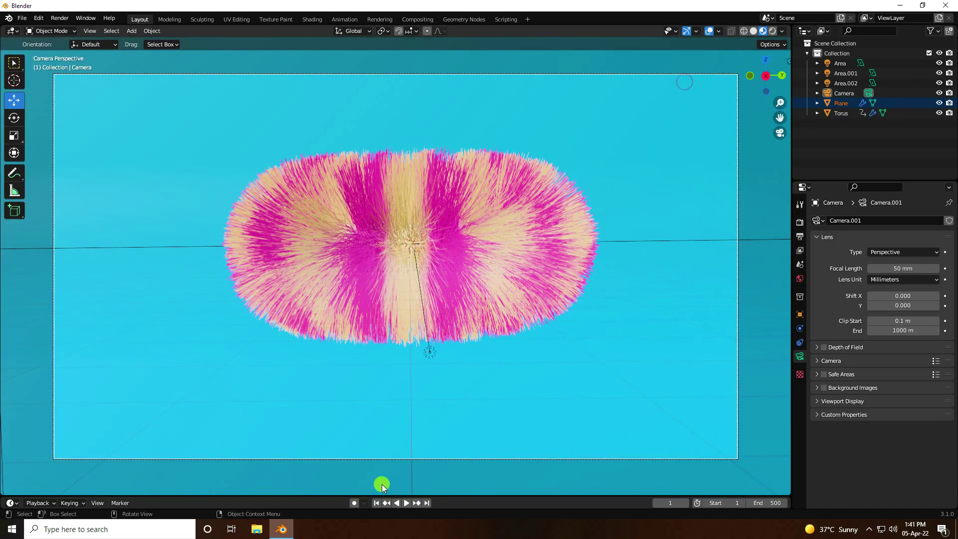
Play the fur animation to frame 42, inspect the torus up close, then rewind to frame 1
{"action": "left_click", "coordinate": [405, 503]}
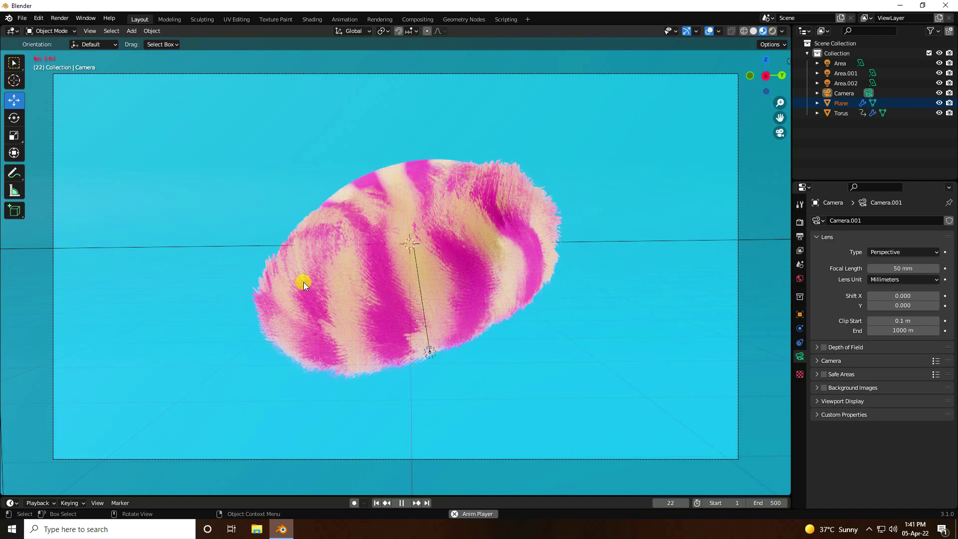
{"action": "left_click", "coordinate": [403, 502]}
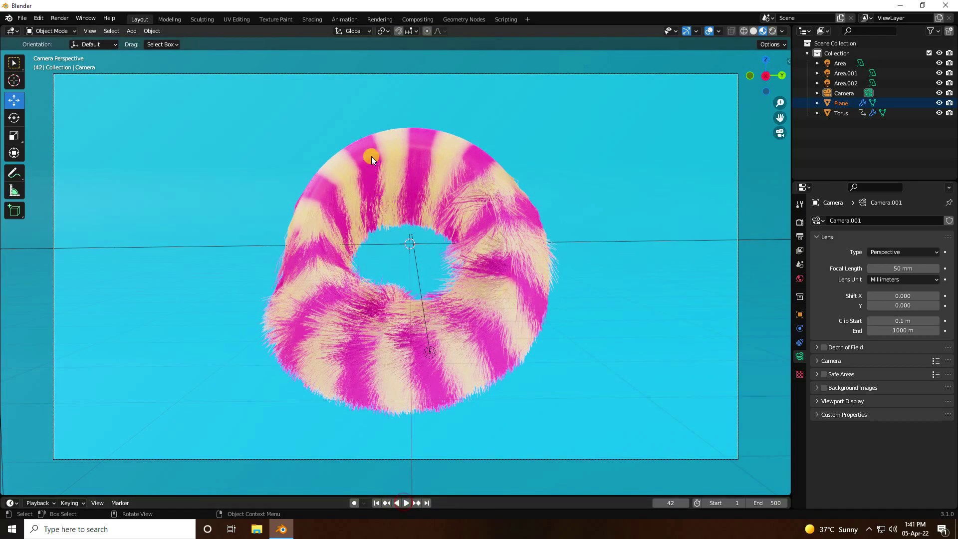
{"action": "middle_click_drag", "start_coordinate": [371, 157], "coordinate": [371, 169]}
{"action": "scroll", "coordinate": [372, 169], "scroll_direction": "up", "scroll_amount": 5}
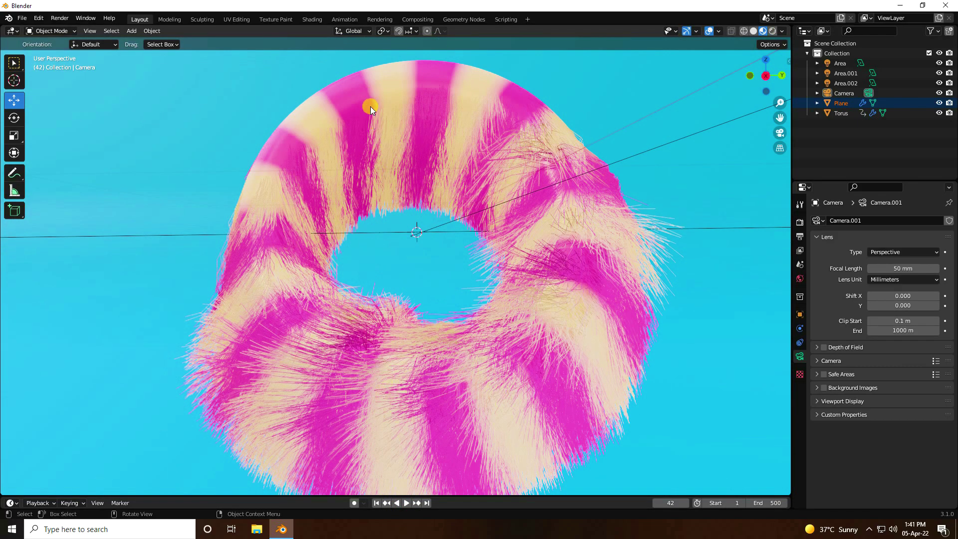
{"action": "middle_click_drag", "start_coordinate": [384, 126], "coordinate": [371, 182], "text": "shift"}
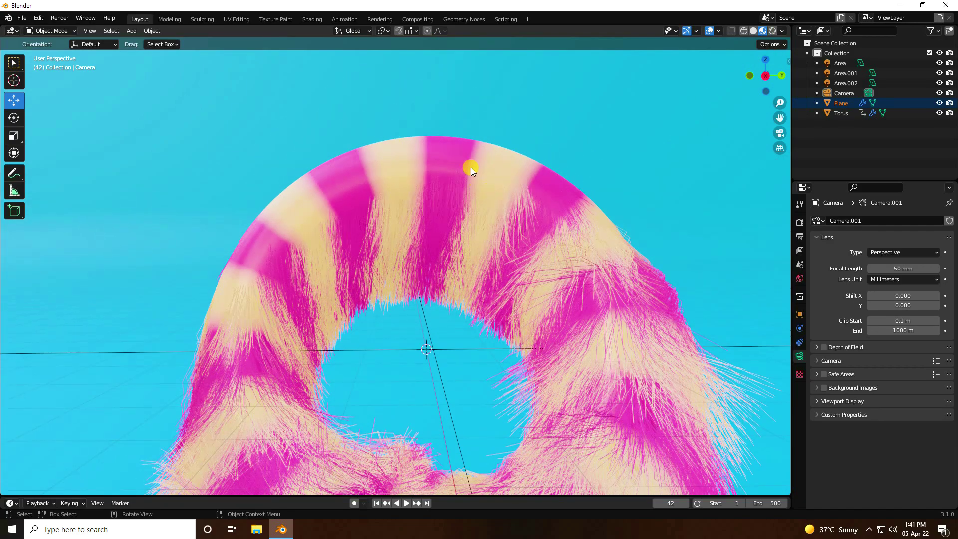
{"action": "left_click", "coordinate": [376, 502]}
Add Collision physics to the torus, then play the animation through the camera view
{"action": "left_click", "coordinate": [840, 113]}
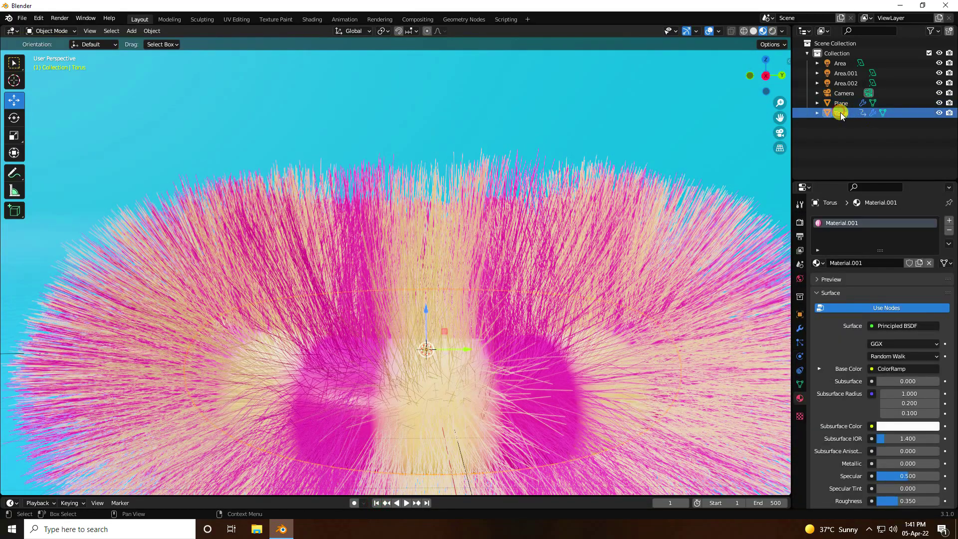
{"action": "left_click", "coordinate": [800, 328]}
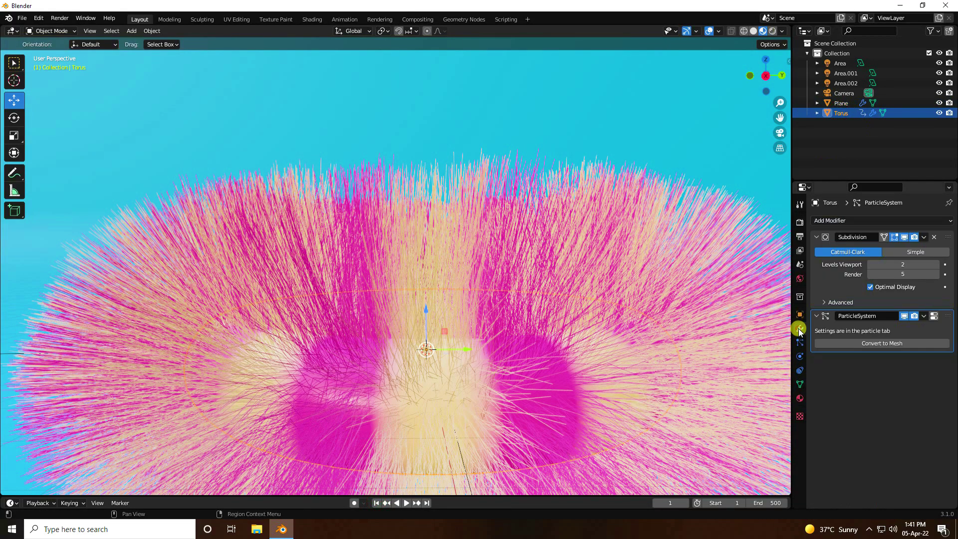
{"action": "left_click", "coordinate": [798, 369]}
{"action": "left_click", "coordinate": [799, 356]}
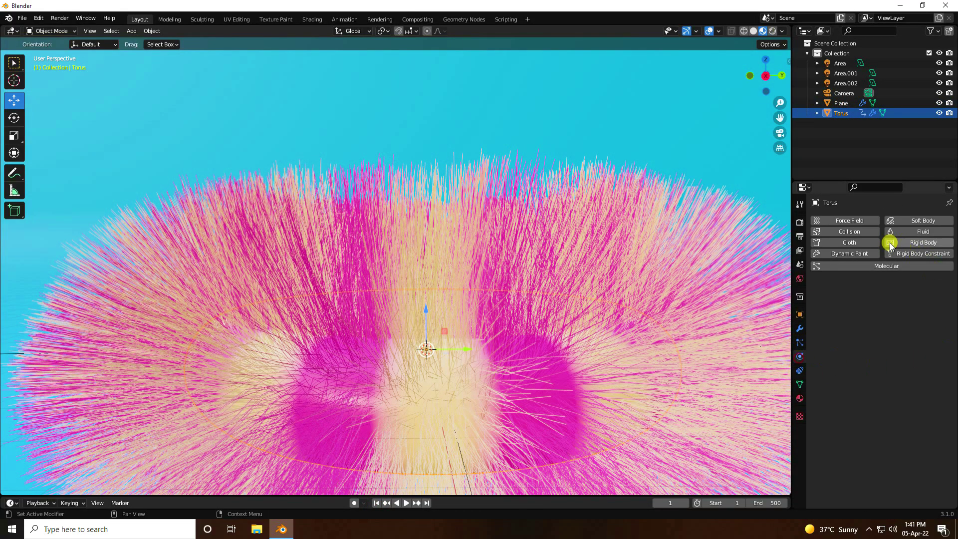
{"action": "left_click", "coordinate": [849, 232]}
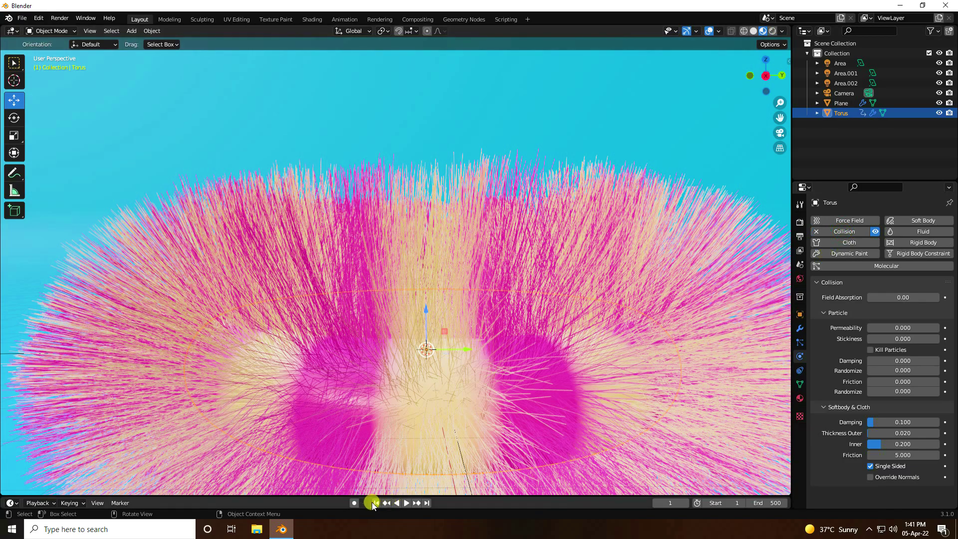
{"action": "key", "text": "KP_0"}
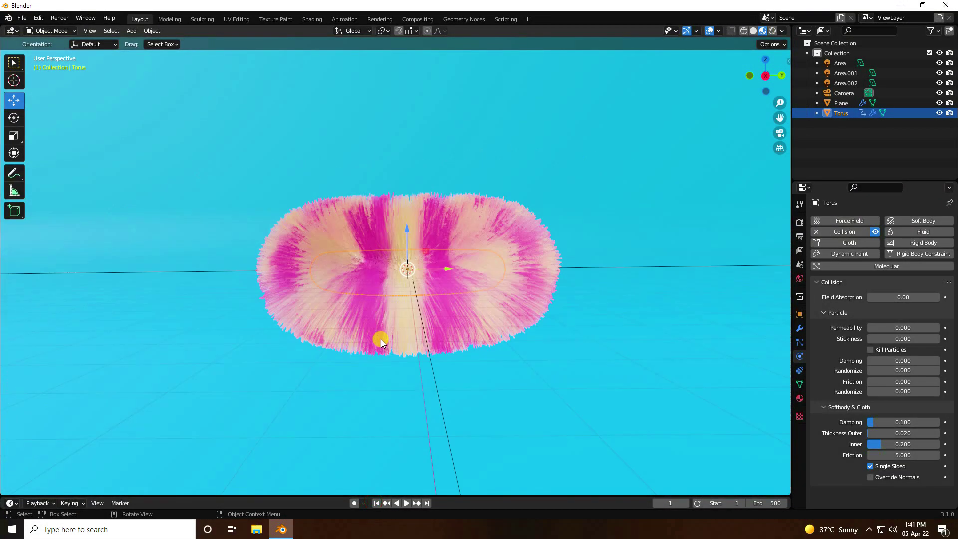
{"action": "left_click", "coordinate": [405, 503]}
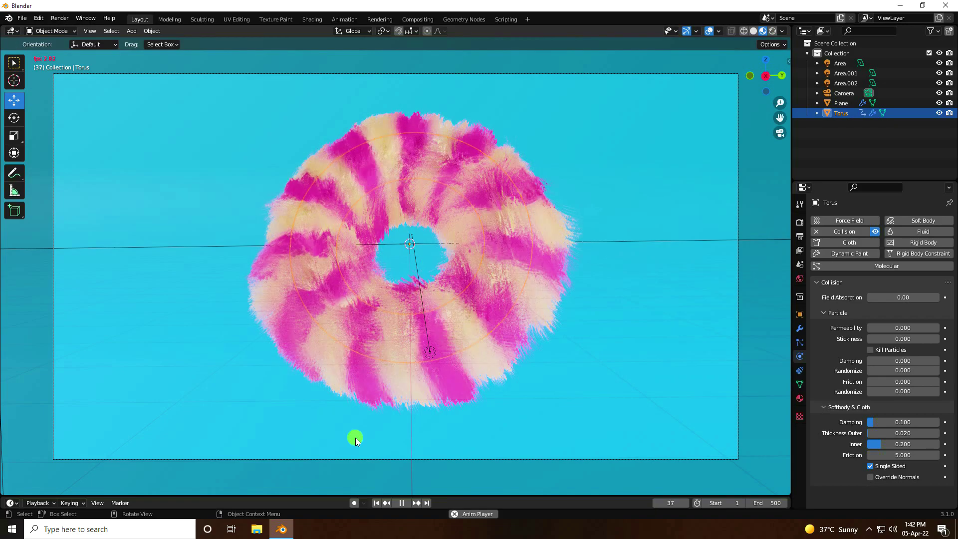
Stop playback and switch the render engine from Eevee to Cycles
{"action": "left_click", "coordinate": [401, 503]}
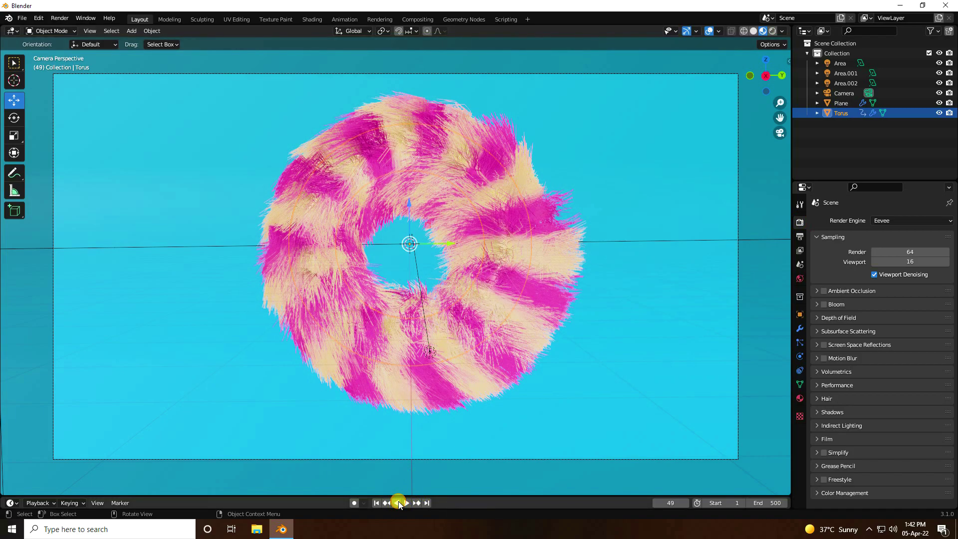
{"action": "left_click", "coordinate": [893, 220]}
{"action": "left_click", "coordinate": [893, 254]}
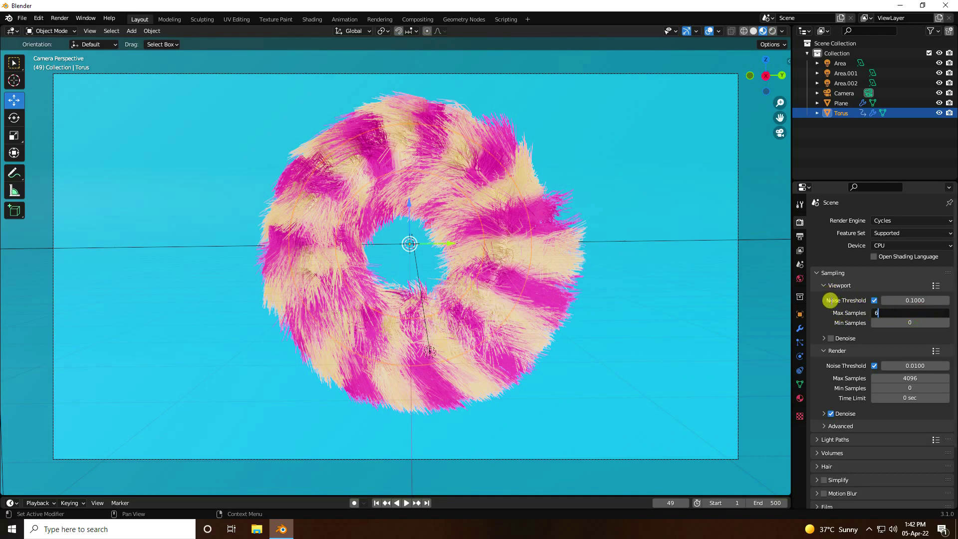
Cap Cycles Max Samples at 64 for the viewport and 128 for the final render
{"action": "type", "text": "64"}
{"action": "key", "text": "Return"}
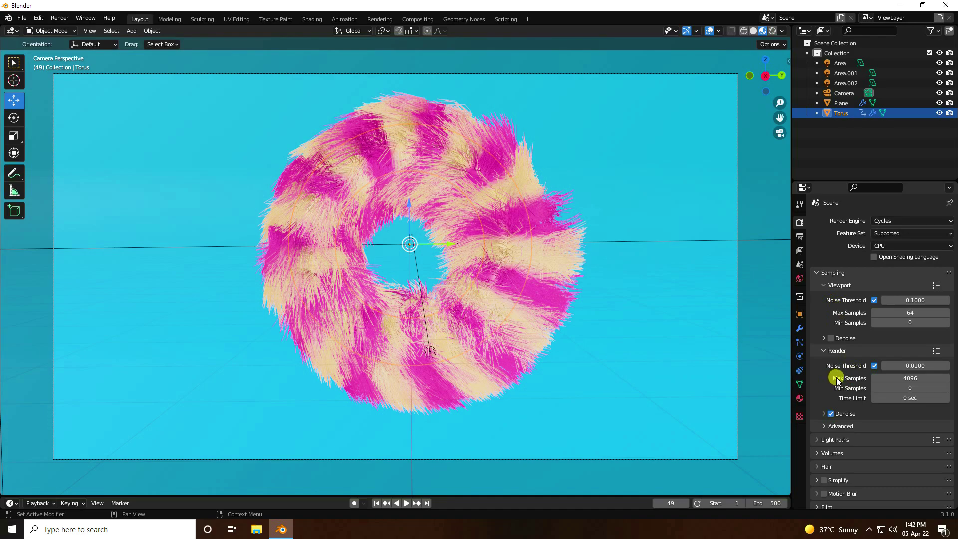
{"action": "double_click", "coordinate": [899, 377]}
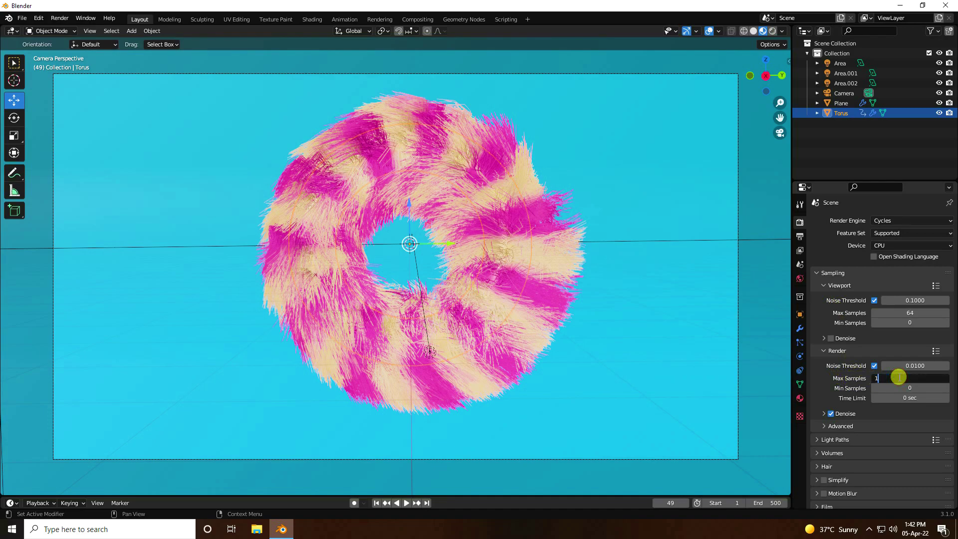
{"action": "type", "text": "128"}
{"action": "key", "text": "Return"}
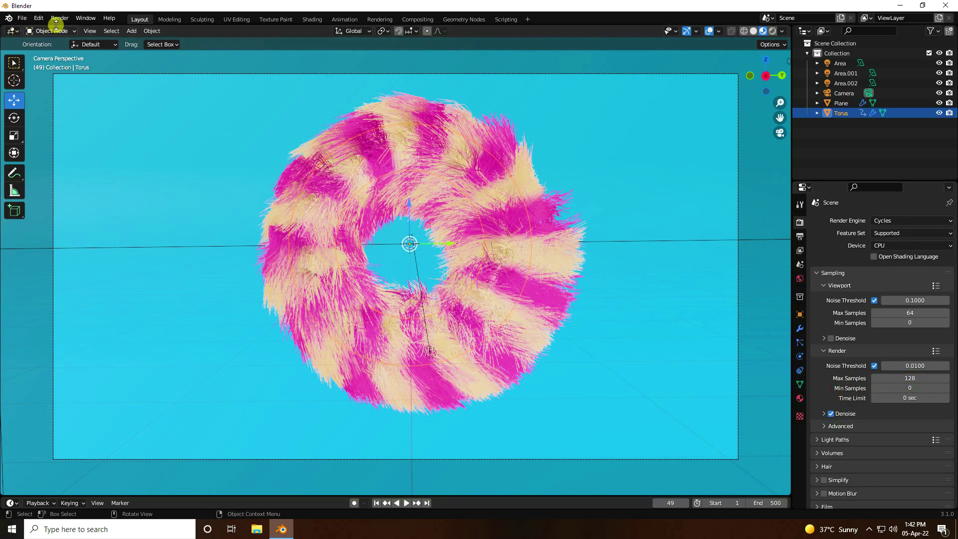
Save the scene to the Desktop under the file name g.blend
{"action": "left_click", "coordinate": [21, 19]}
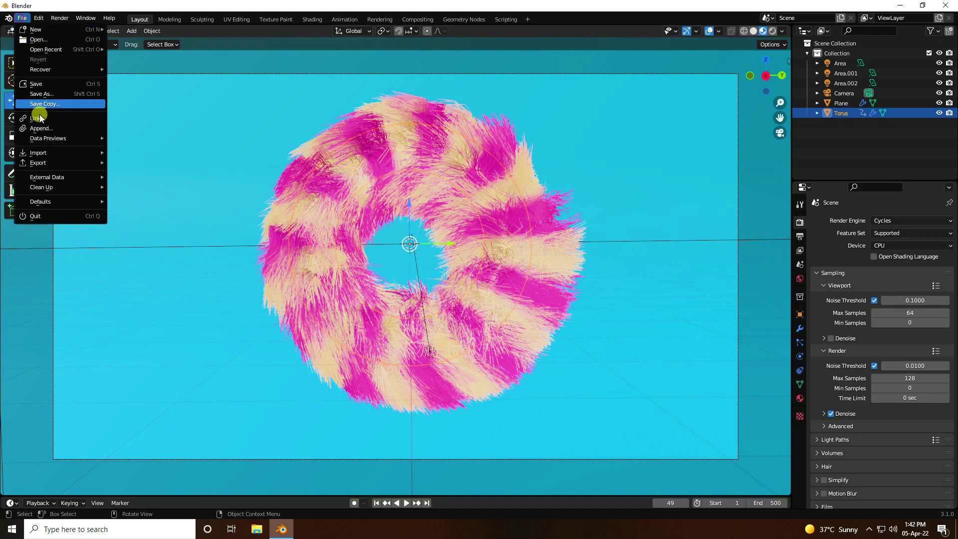
{"action": "left_click", "coordinate": [39, 83]}
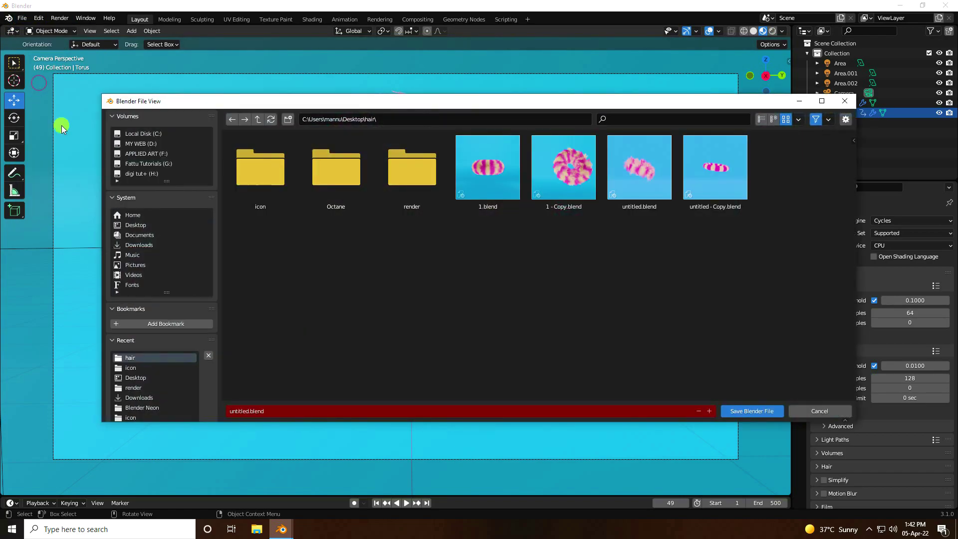
{"action": "left_click", "coordinate": [132, 226]}
{"action": "left_click", "coordinate": [306, 410]}
{"action": "type", "text": "g"}
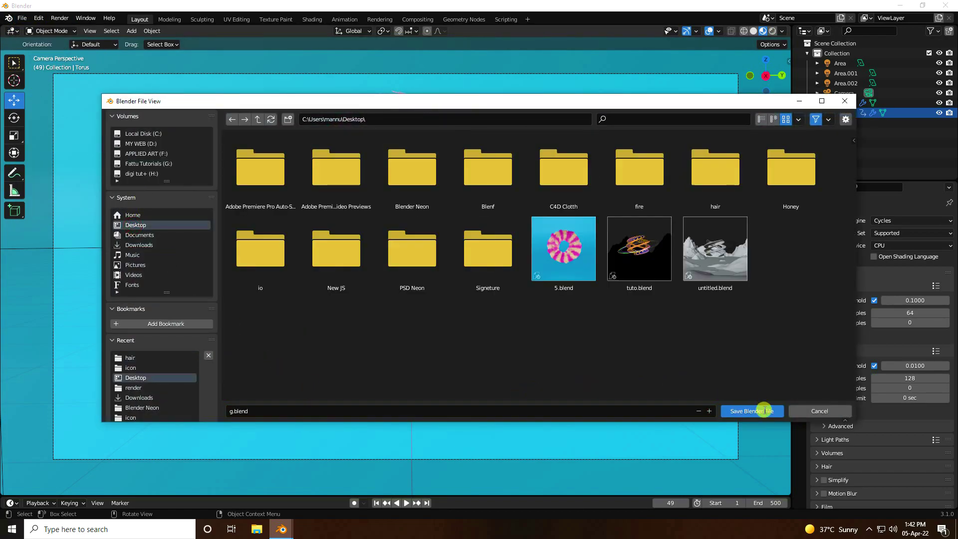
{"action": "left_click", "coordinate": [752, 411]}
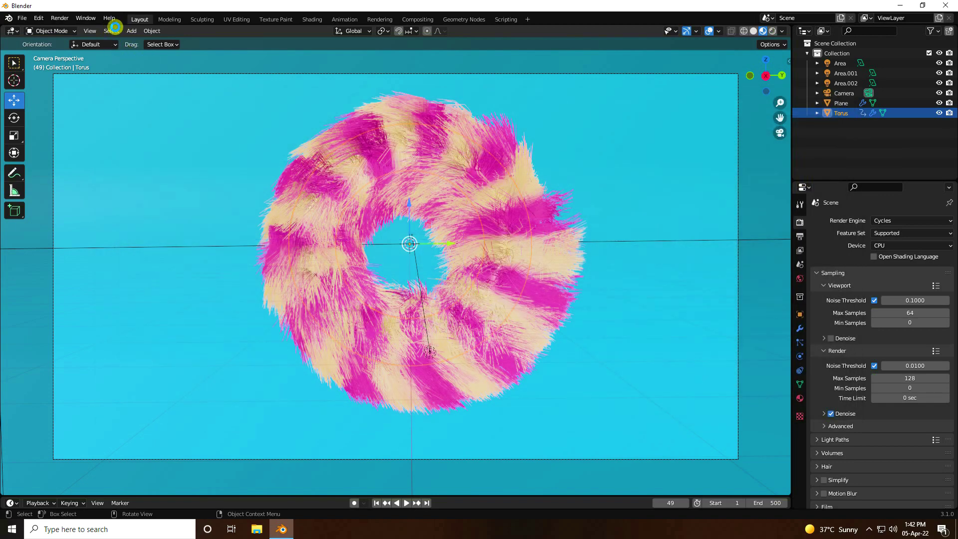
{"action": "left_click", "coordinate": [60, 18]}
Render frame 49 as a Cycles still, then zoom and pan across the image to check the fur
{"action": "left_click", "coordinate": [67, 29]}
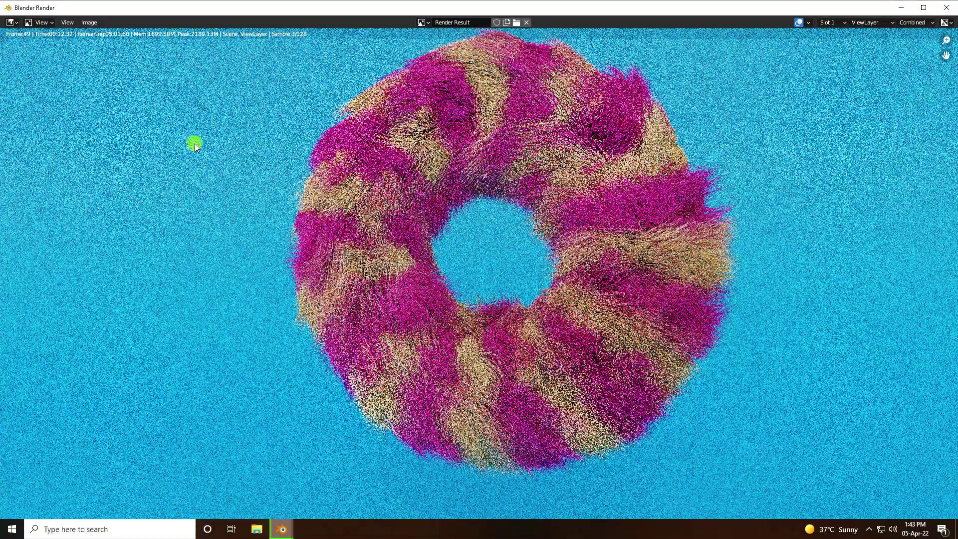
{"action": "scroll", "coordinate": [493, 251], "scroll_direction": "down", "scroll_amount": 1}
{"action": "scroll", "coordinate": [421, 170], "scroll_direction": "up", "scroll_amount": 1}
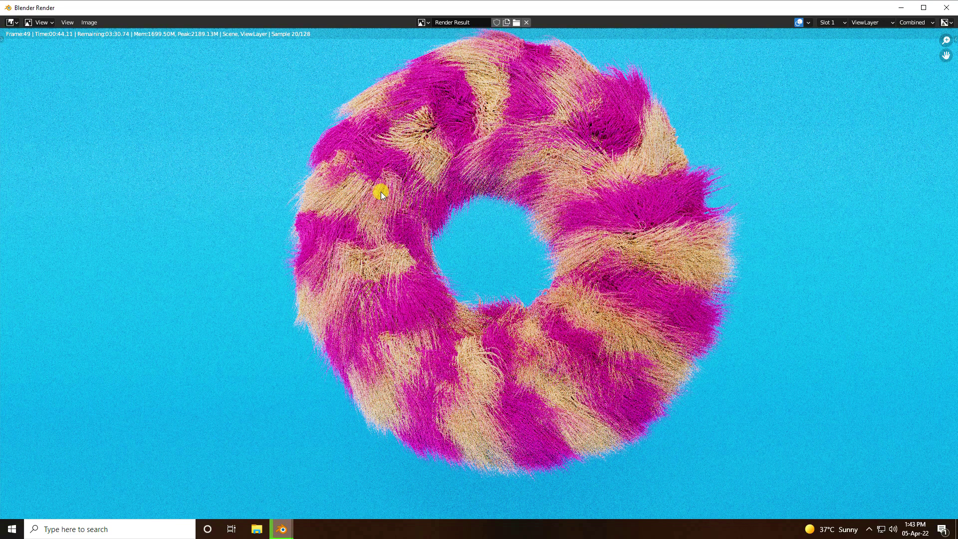
{"action": "middle_click_drag", "start_coordinate": [385, 239], "coordinate": [375, 258]}
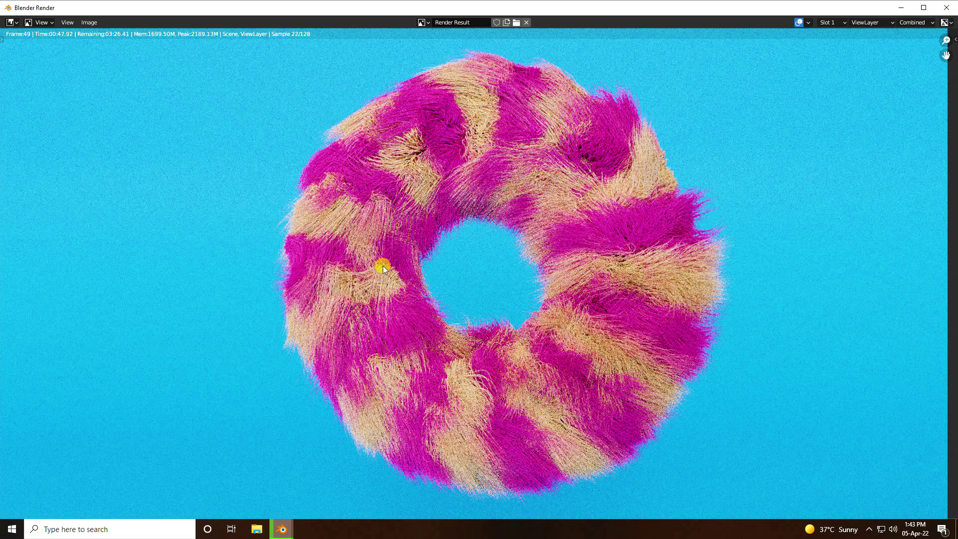
Close the render window, replay the hair animation from frame 1 to about 56, and show Output properties
{"action": "left_click", "coordinate": [947, 7]}
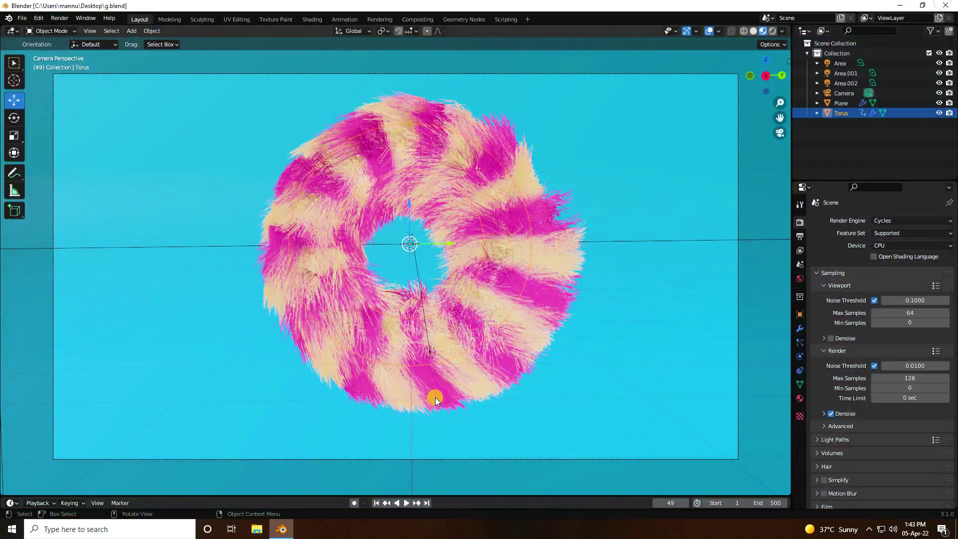
{"action": "left_click", "coordinate": [376, 503]}
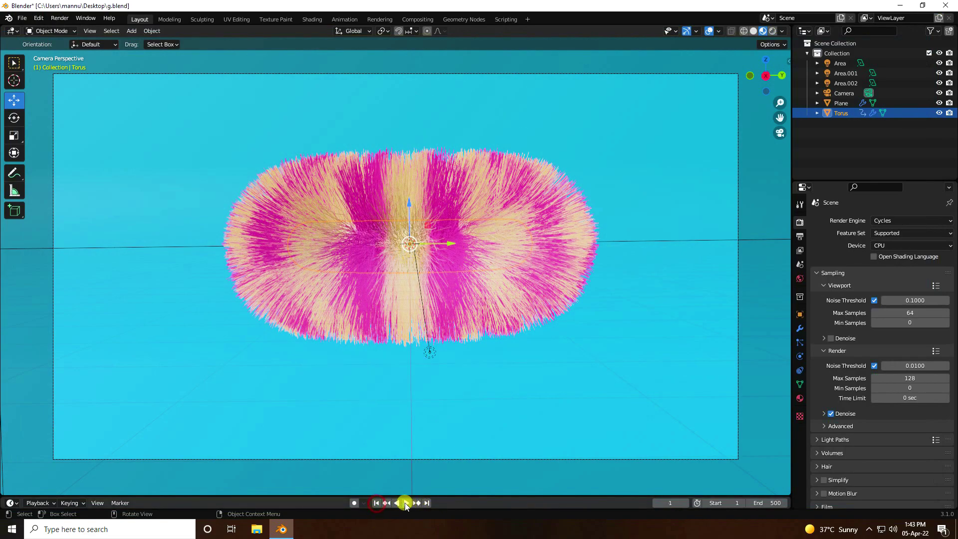
{"action": "left_click", "coordinate": [406, 503]}
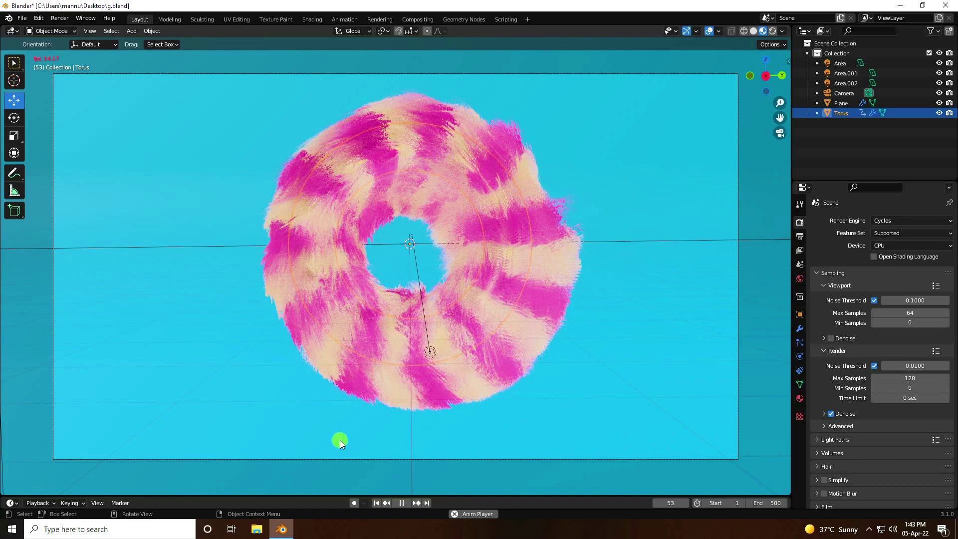
{"action": "left_click", "coordinate": [407, 503]}
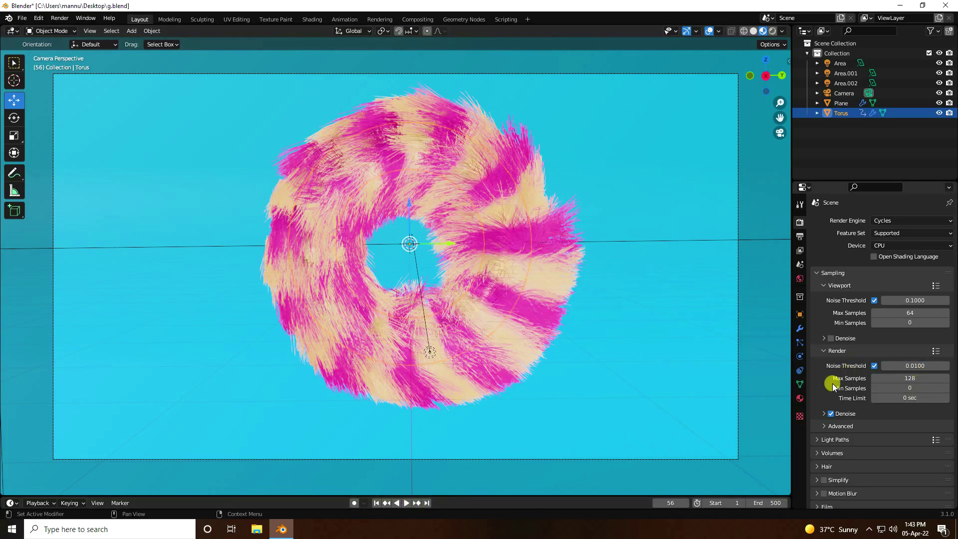
{"action": "left_click", "coordinate": [800, 236]}
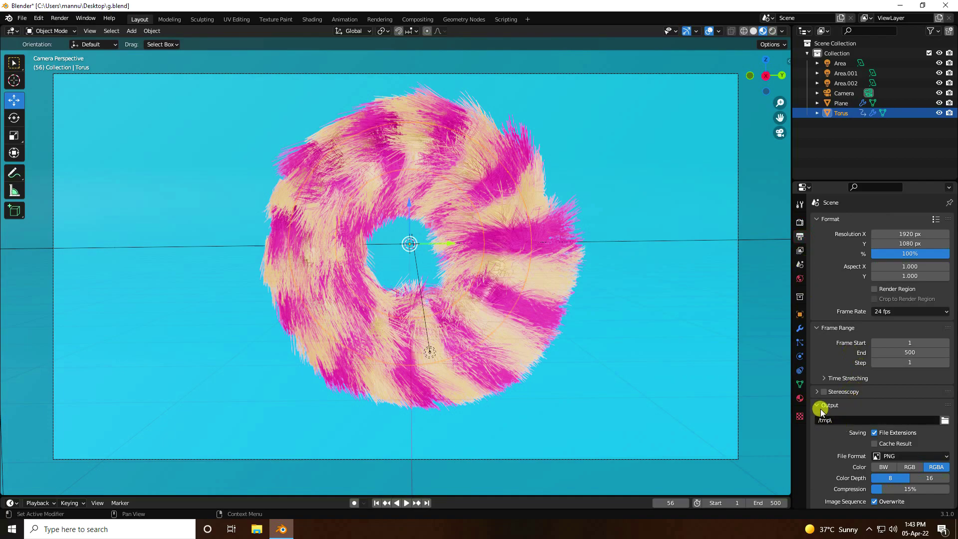
Point animation output to a new NEW RENDWER folder inside Desktop\hair with file prefix g
{"action": "scroll", "coordinate": [823, 400], "scroll_direction": "down", "scroll_amount": 1}
{"action": "left_click", "coordinate": [944, 401]}
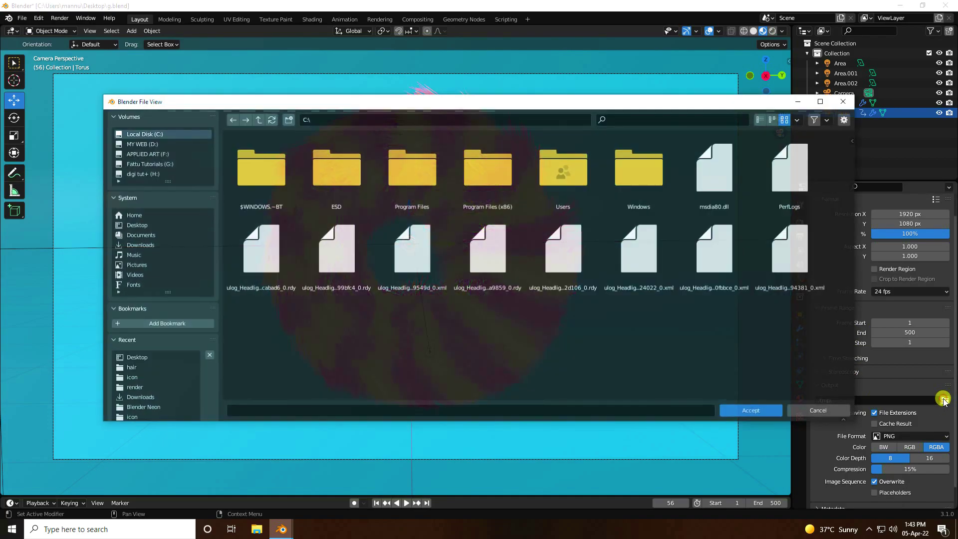
{"action": "left_click", "coordinate": [130, 368]}
{"action": "right_click", "coordinate": [342, 257]}
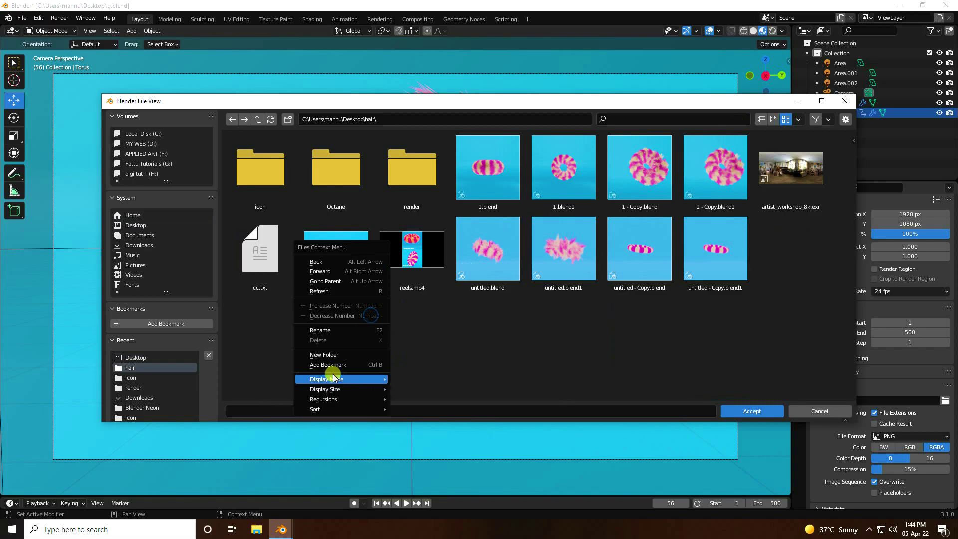
{"action": "left_click", "coordinate": [327, 355]}
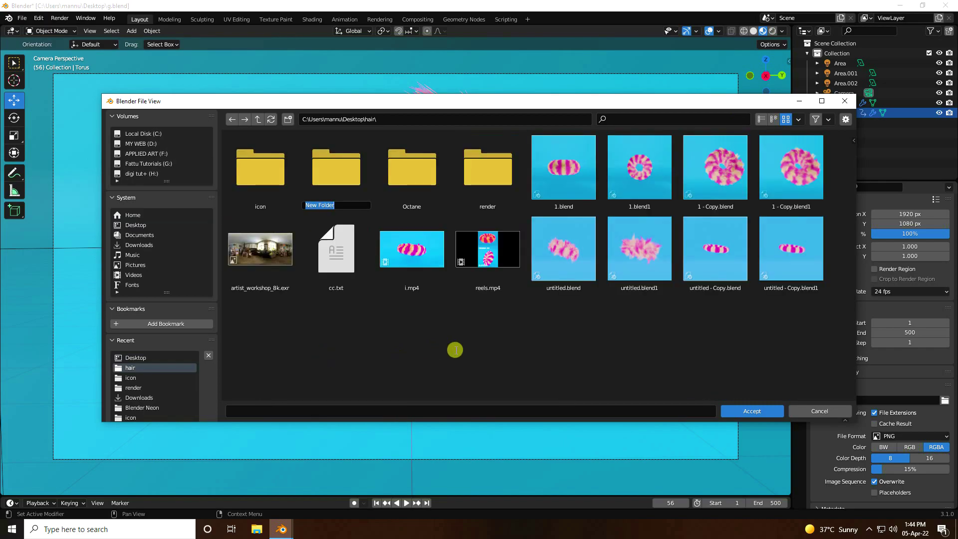
{"action": "type", "text": "NEW RENDWER"}
{"action": "key", "text": "Return"}
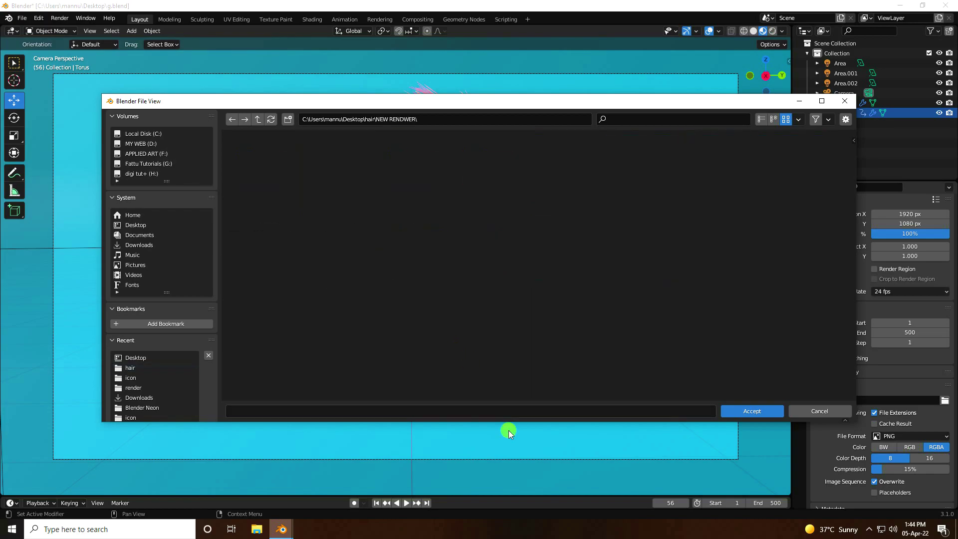
{"action": "left_click", "coordinate": [753, 411]}
Keep PNG as the animation output file format
{"action": "left_click", "coordinate": [896, 436]}
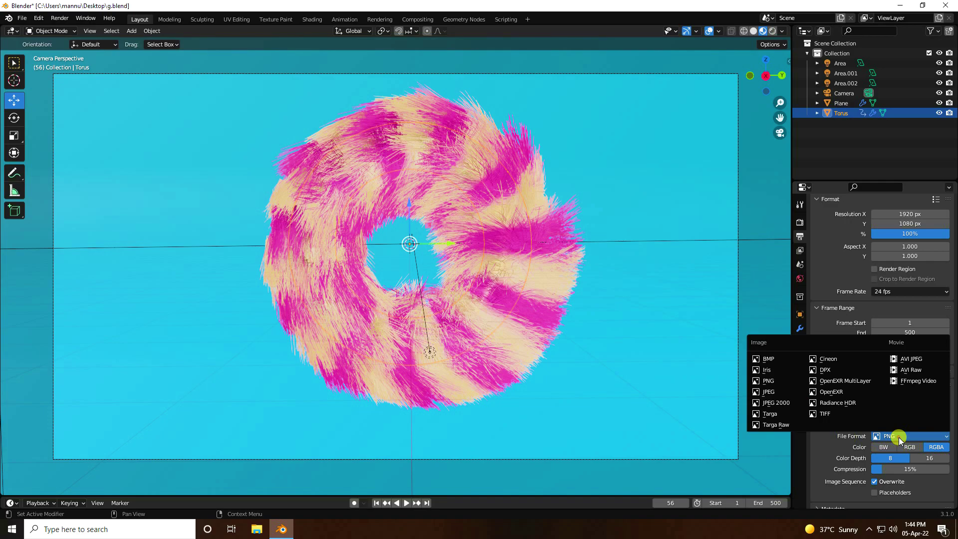
{"action": "left_click", "coordinate": [780, 384]}
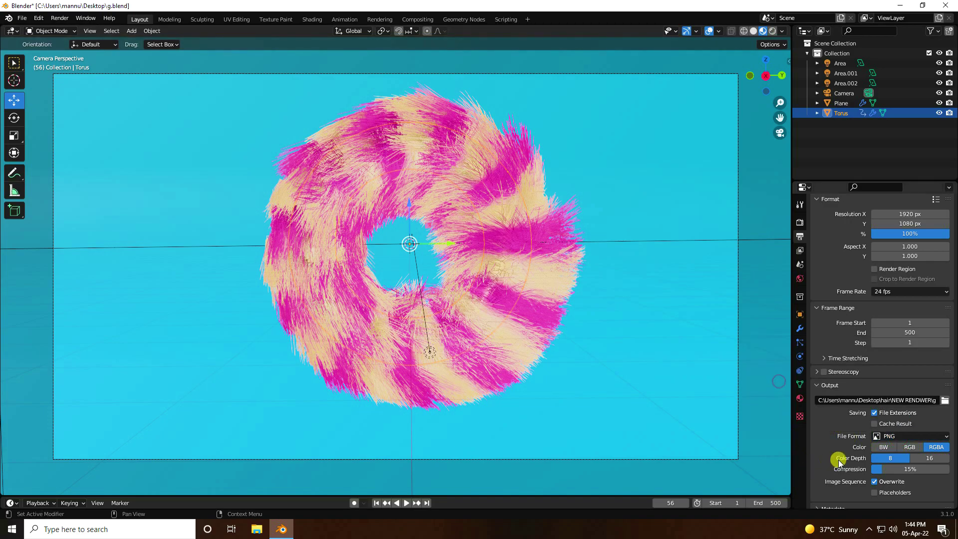
{"action": "left_click", "coordinate": [60, 18]}
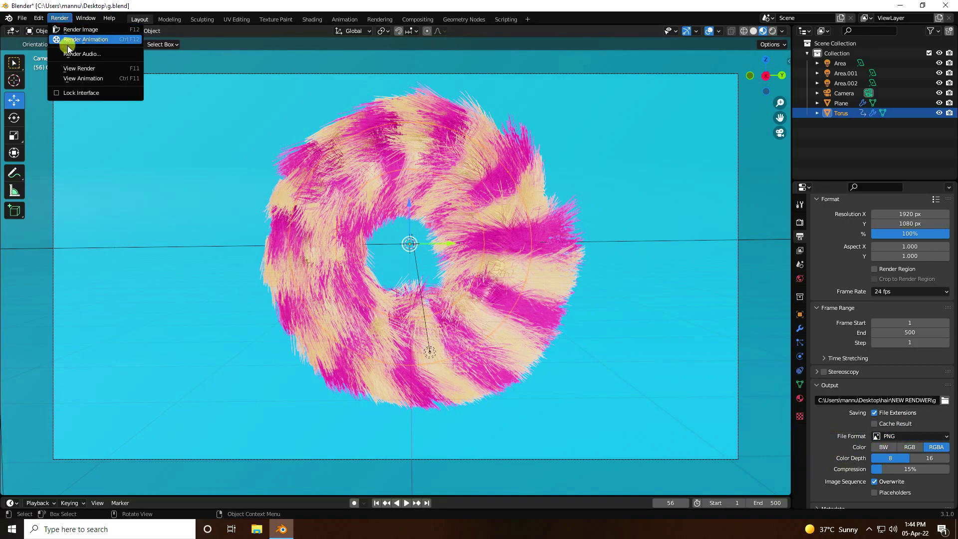